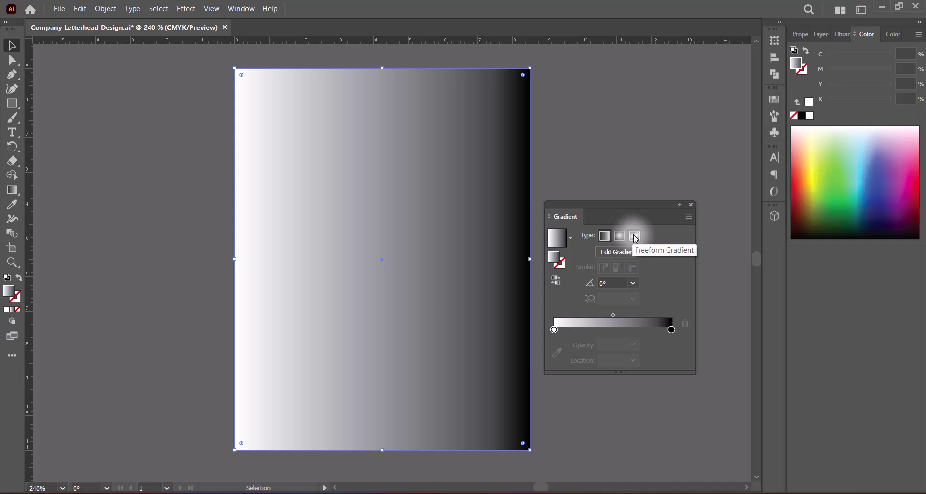
# Switch the background fill to a freeform gradient, dock the Gradient panel, and add a centre point.
pyautogui.click(635, 237)
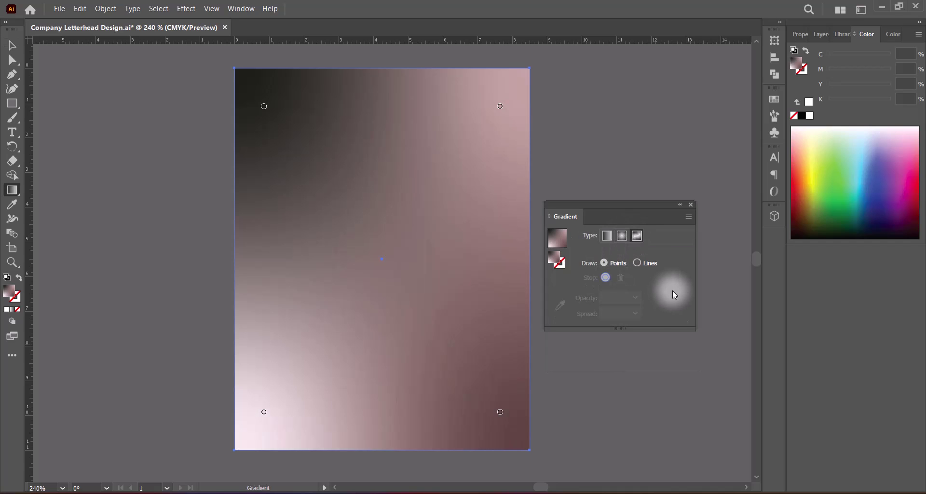
pyautogui.moveTo(605, 207); pyautogui.dragTo(826, 38)
pyautogui.click(794, 33)
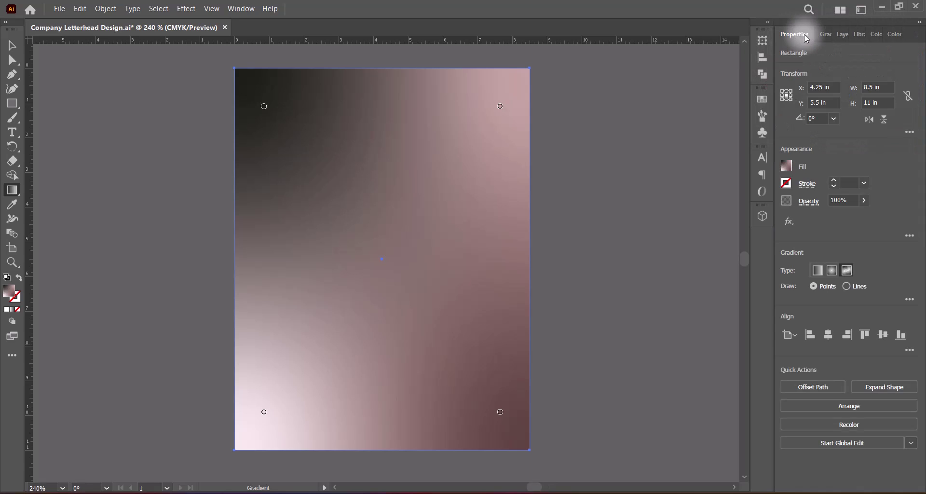
pyautogui.click(823, 32)
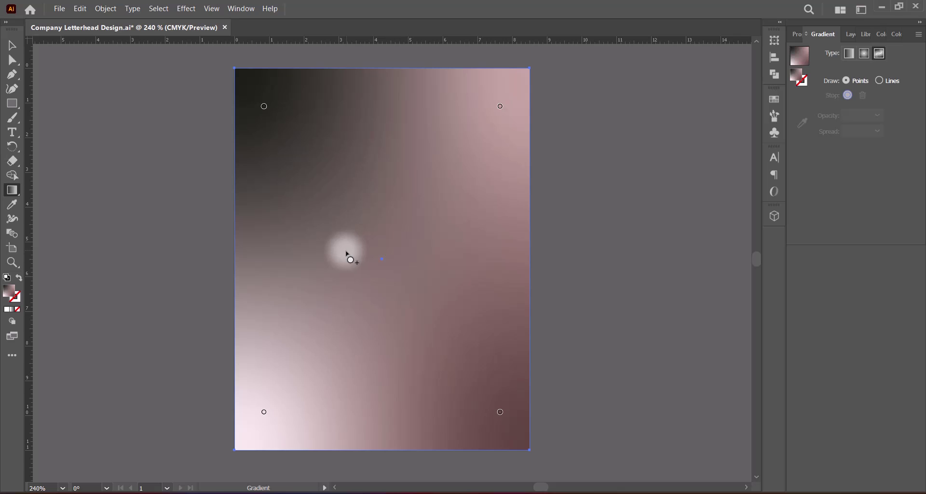
pyautogui.click(381, 258)
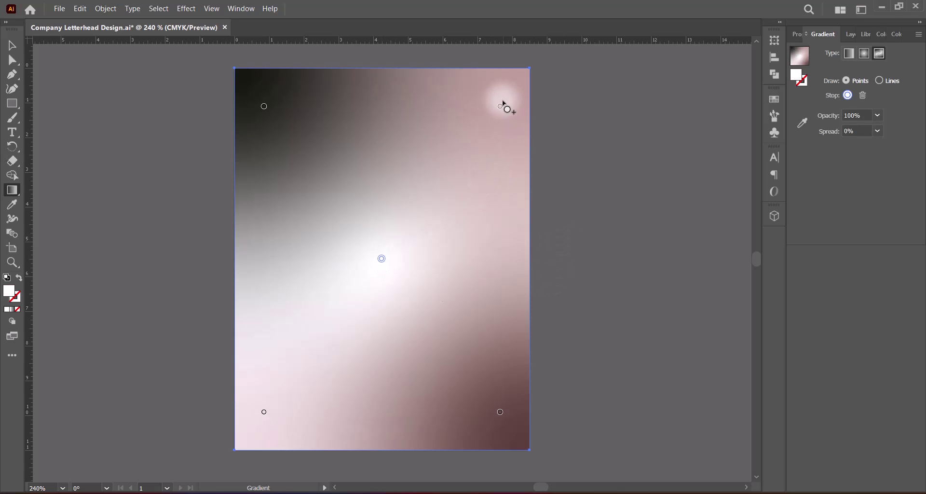
# Make the top-right gradient point pale mint by setting magenta to 0.
pyautogui.doubleClick(500, 107)
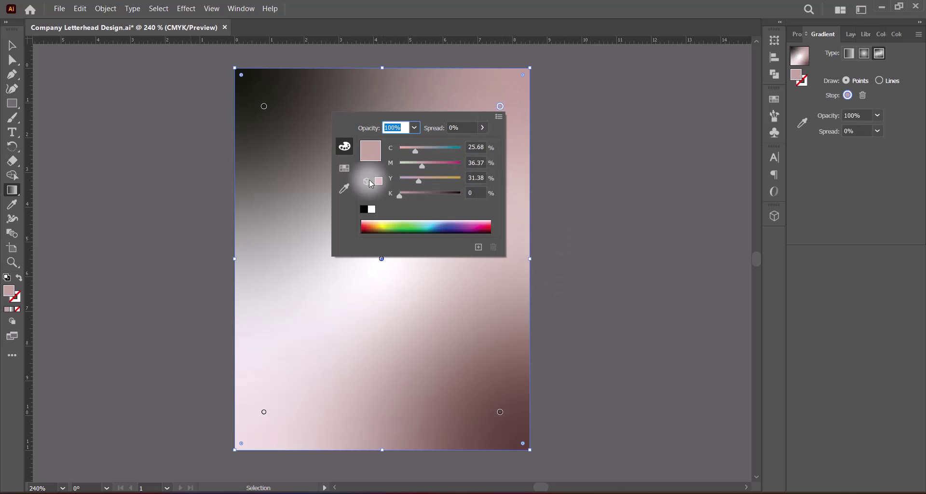
pyautogui.moveTo(422, 166)
pyautogui.mouseDown()
pyautogui.moveTo(399, 166)
pyautogui.moveTo(404, 181)
pyautogui.moveTo(410, 157)
pyautogui.mouseUp()
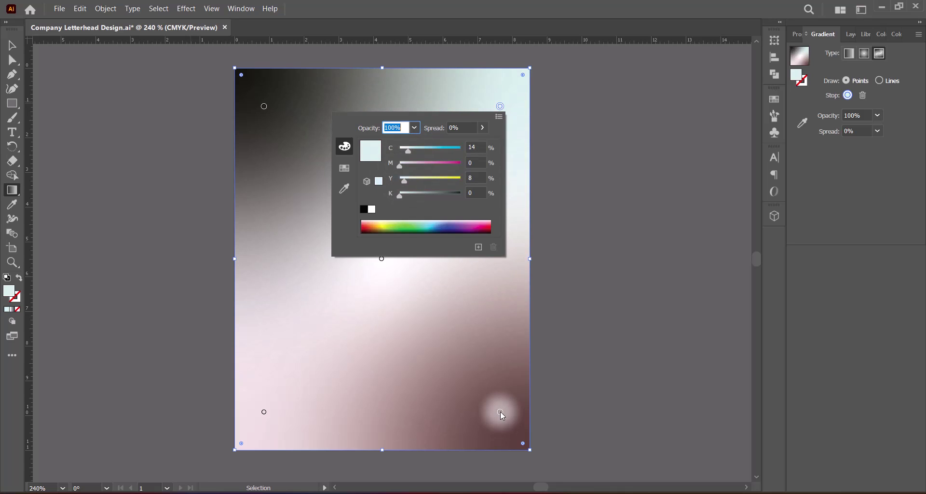
# Colour the bottom-right gradient point soft peach, C0 M16 Y40 K0.
pyautogui.doubleClick(500, 412)
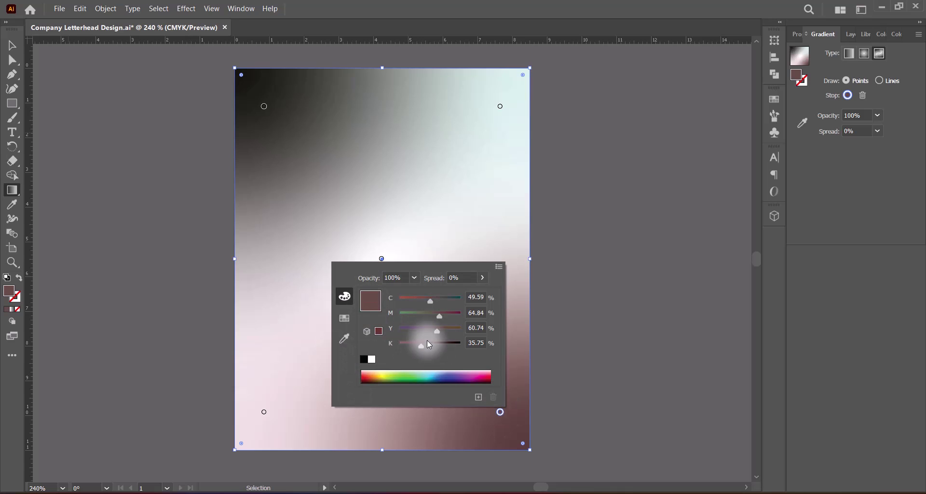
pyautogui.moveTo(419, 345); pyautogui.dragTo(396, 346)
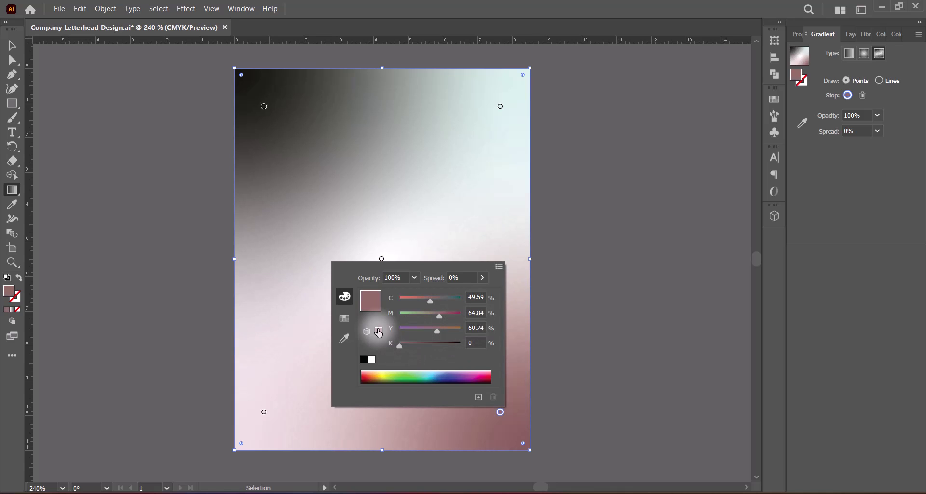
pyautogui.click(378, 330)
pyautogui.moveTo(406, 345)
pyautogui.mouseDown()
pyautogui.moveTo(383, 335)
pyautogui.moveTo(407, 350)
pyautogui.moveTo(397, 348)
pyautogui.mouseUp()
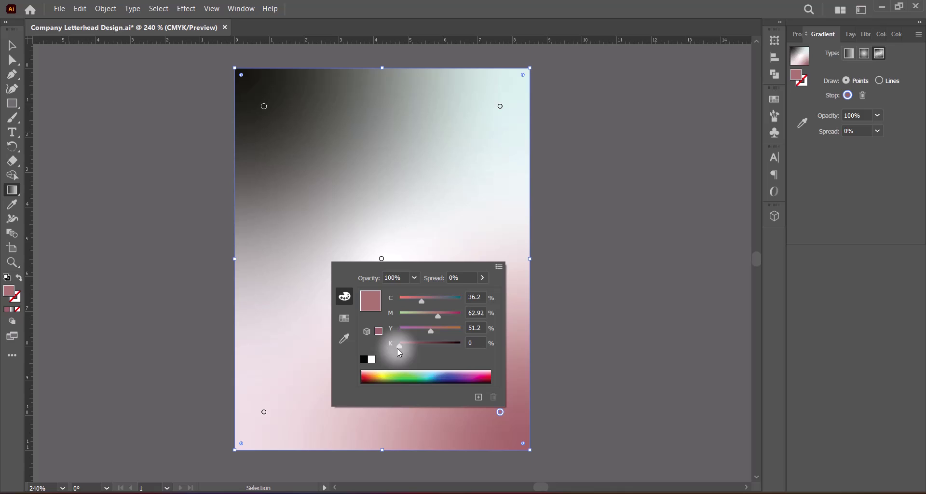
pyautogui.click(344, 317)
pyautogui.click(480, 301)
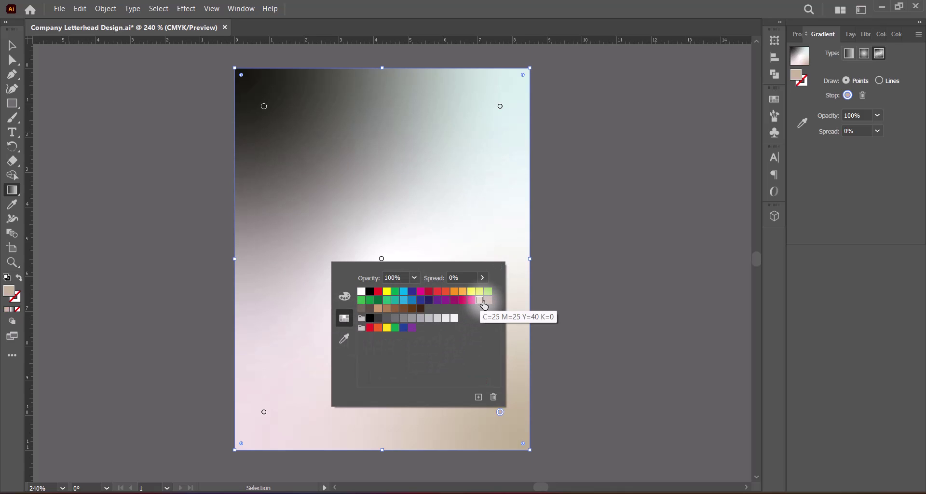
pyautogui.click(344, 296)
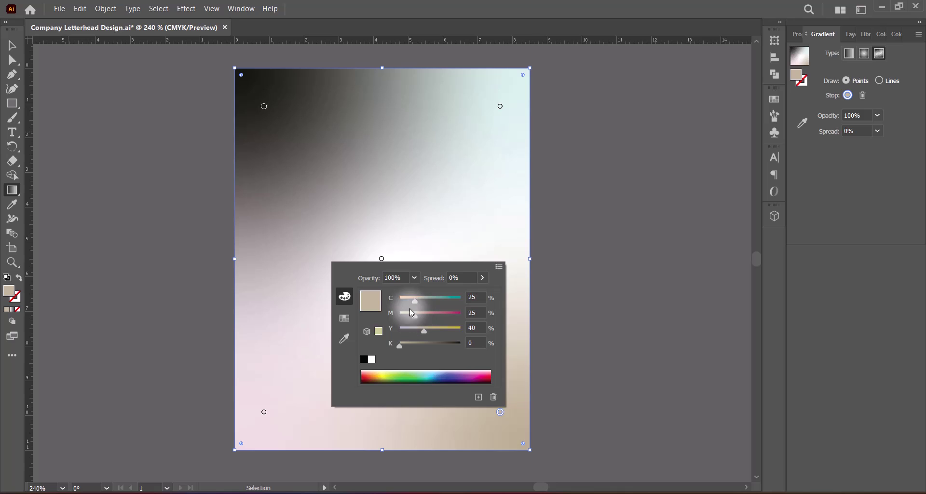
pyautogui.moveTo(414, 301)
pyautogui.mouseDown()
pyautogui.moveTo(390, 307)
pyautogui.moveTo(409, 317)
pyautogui.mouseUp()
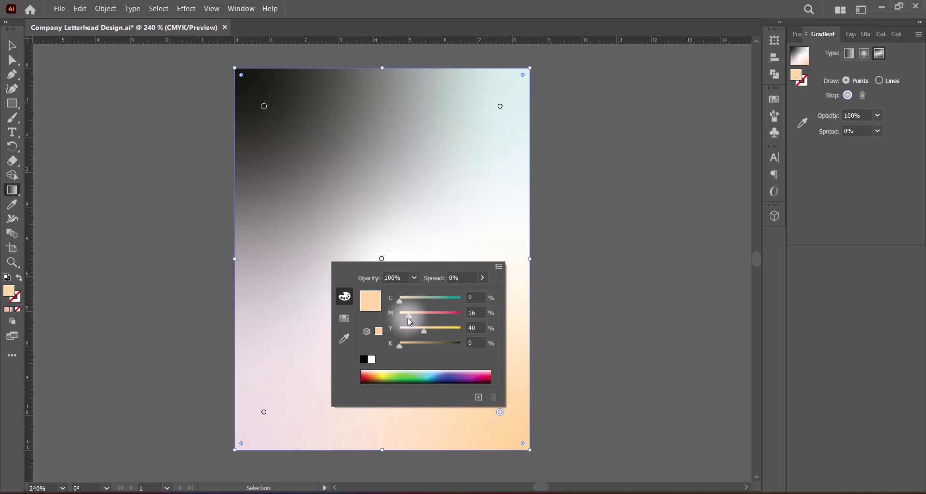
# Set the top-left gradient point to the white swatch.
pyautogui.click(264, 107)
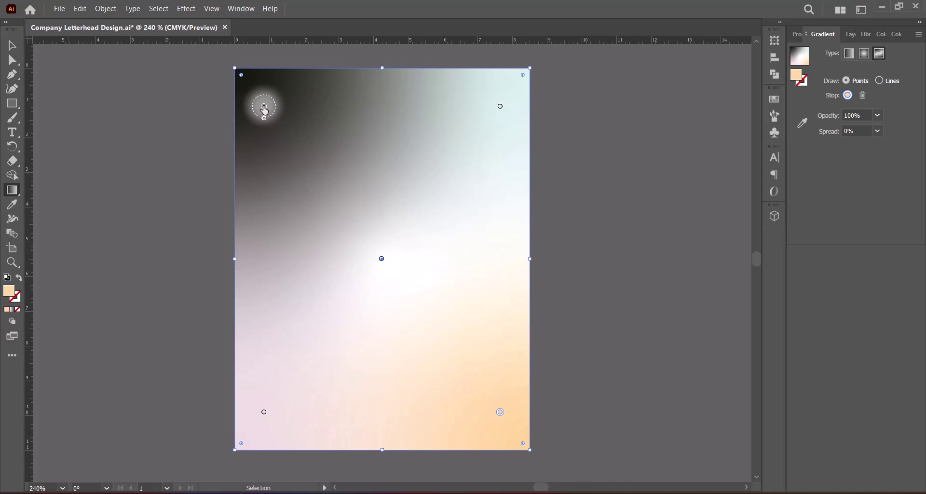
pyautogui.doubleClick(264, 108)
pyautogui.click(135, 210)
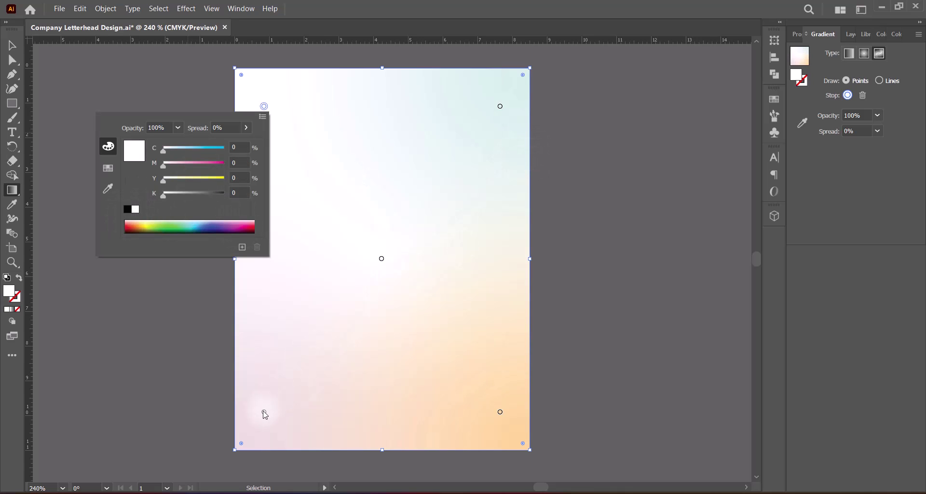
# Eyedrop the top-right pale mint into the bottom-left gradient point.
pyautogui.click(264, 414)
pyautogui.doubleClick(264, 414)
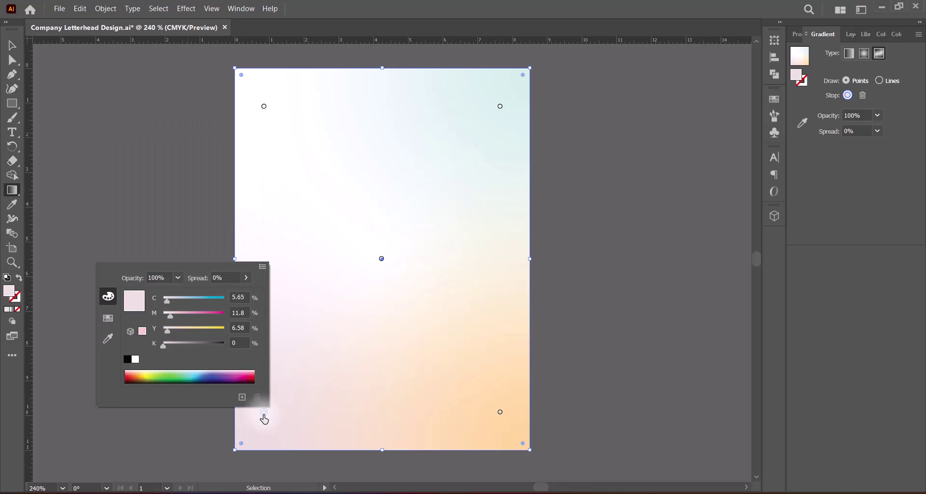
pyautogui.click(108, 339)
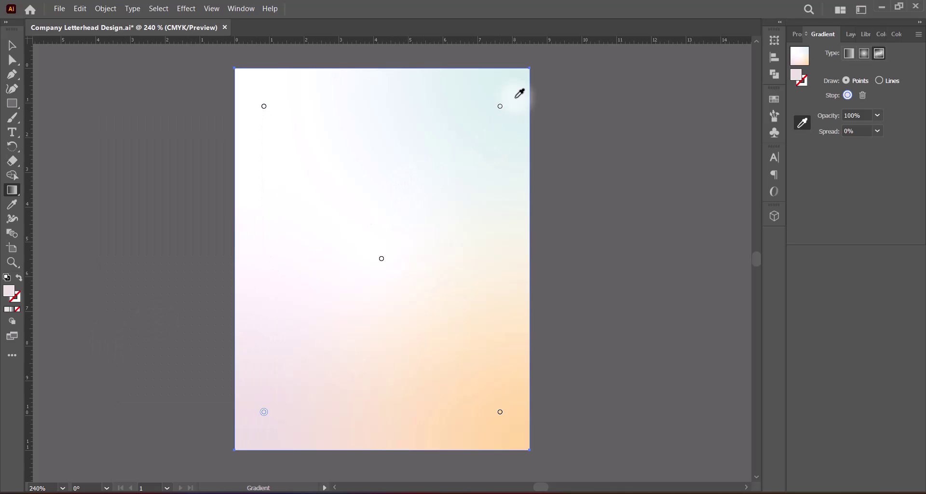
pyautogui.doubleClick(264, 413)
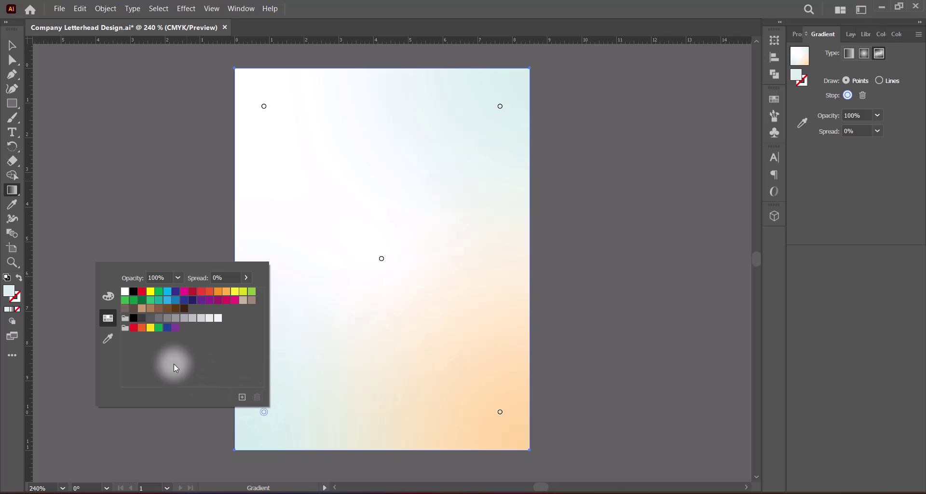
pyautogui.click(107, 340)
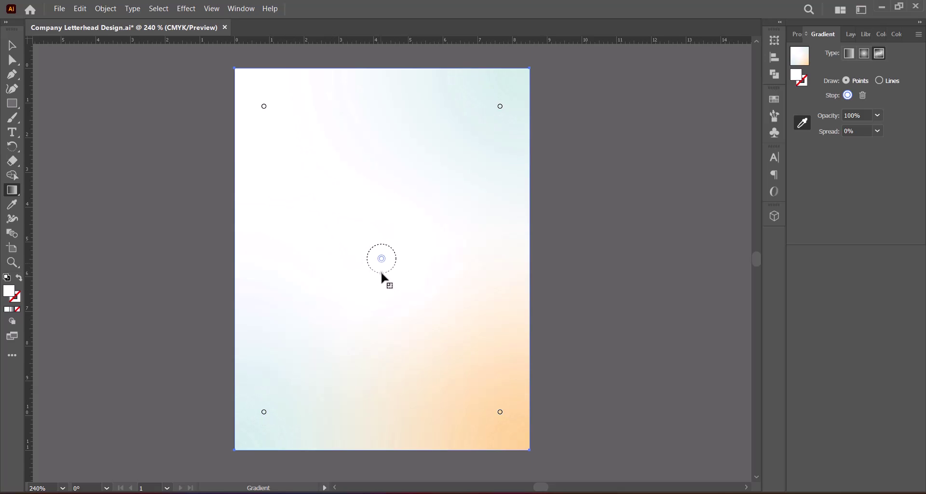
# Widen the white centre glow and sample peach into the top-left gradient point.
pyautogui.moveTo(381, 271); pyautogui.dragTo(387, 273)
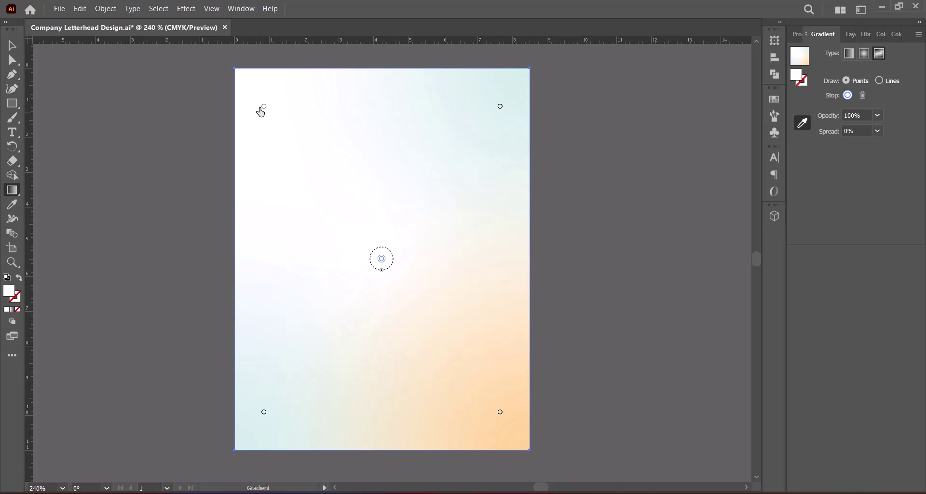
pyautogui.doubleClick(264, 106)
pyautogui.click(100, 195)
pyautogui.click(480, 349)
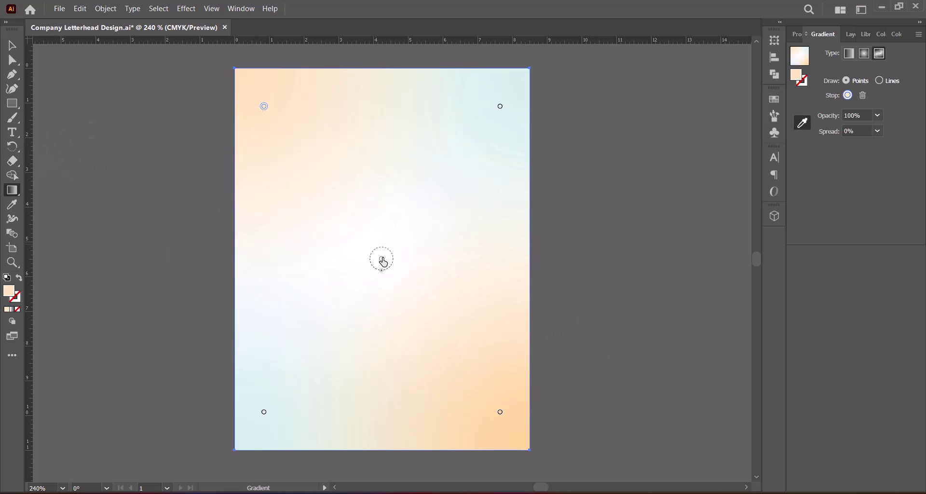
# Spread the white centre further and drag the bottom-right and top-left points toward the corners.
pyautogui.moveTo(380, 269); pyautogui.dragTo(388, 280)
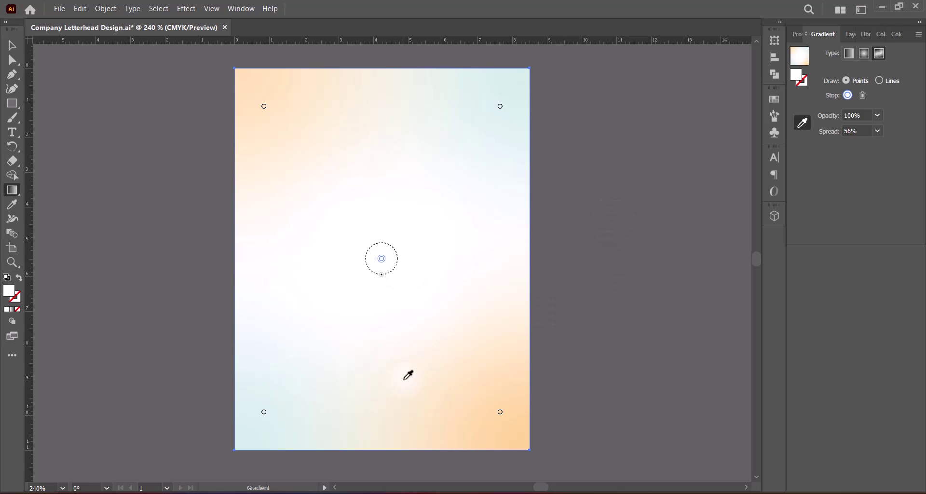
pyautogui.moveTo(502, 417); pyautogui.dragTo(515, 436)
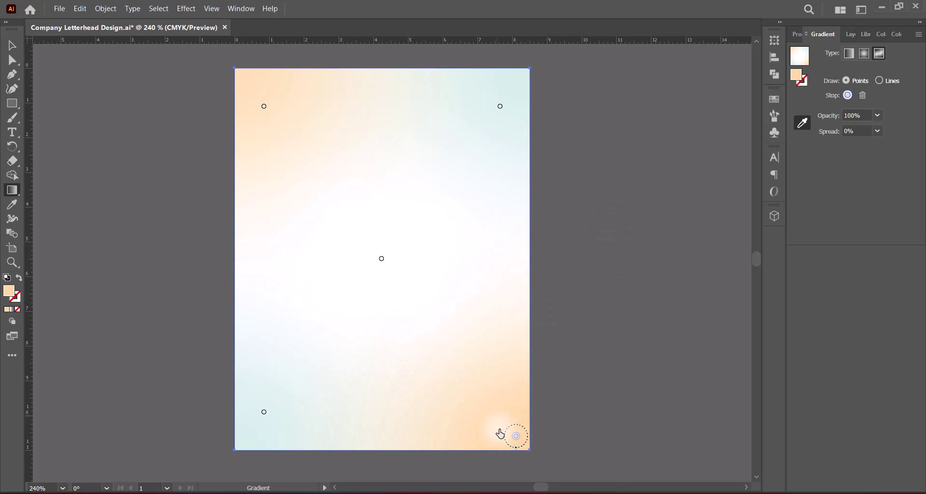
pyautogui.moveTo(264, 106); pyautogui.dragTo(248, 84)
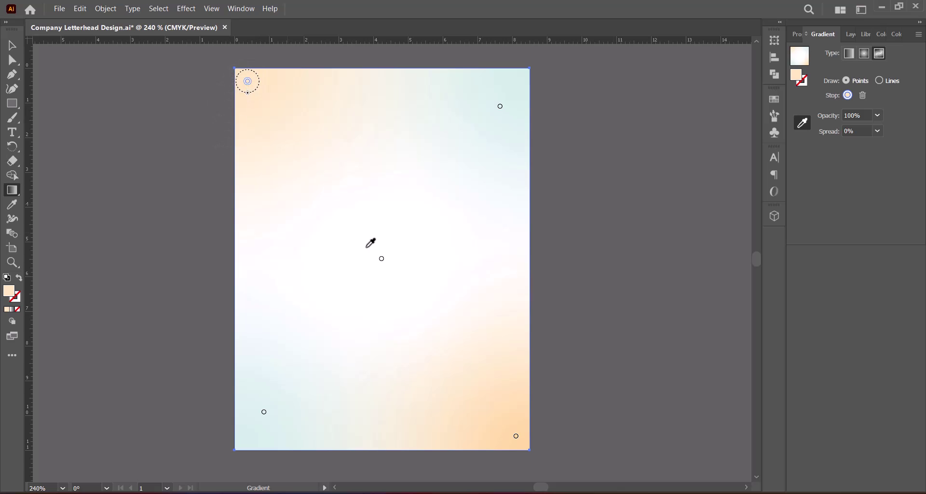
pyautogui.click(13, 48)
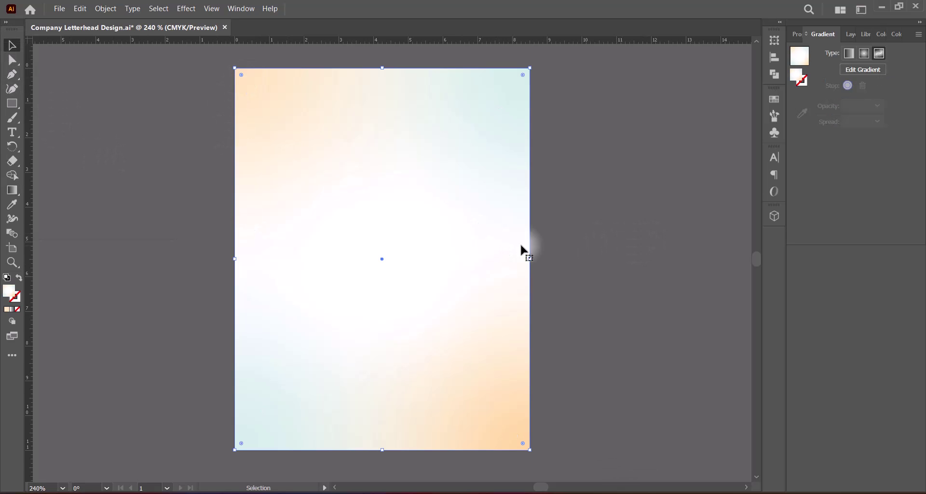
pyautogui.click(579, 254)
# Save the letterhead and zoom in on the page's upper-left area.
pyautogui.hotkey('ctrl', 's')
pyautogui.moveTo(419, 231); pyautogui.dragTo(448, 238)
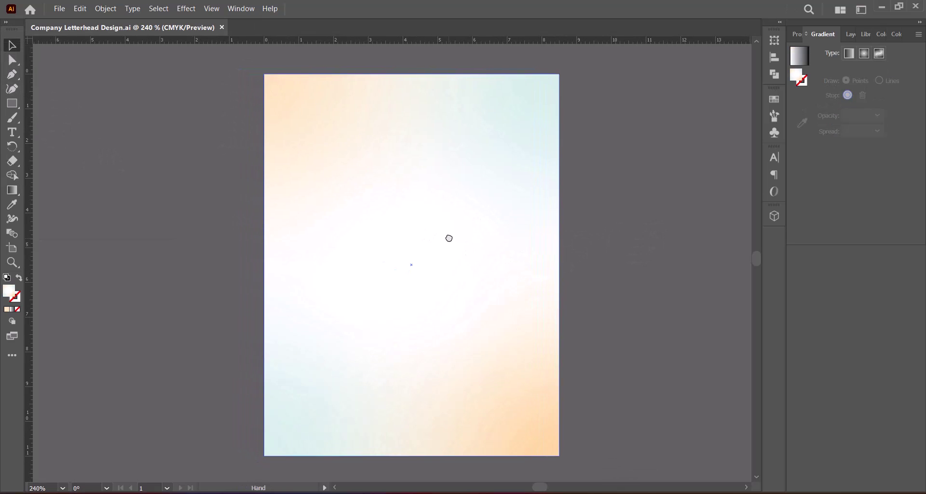
pyautogui.scroll(1, 444, 243)
pyautogui.scroll(2, 438, 245)
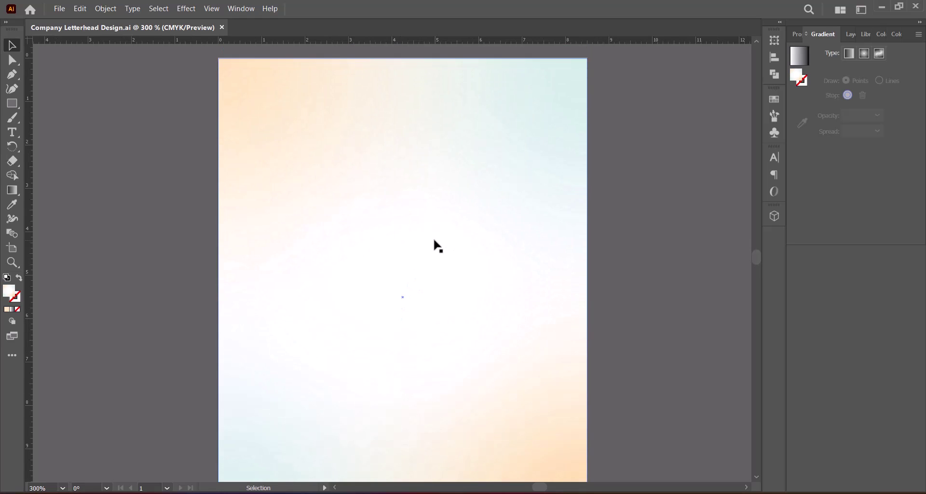
pyautogui.click(57, 275)
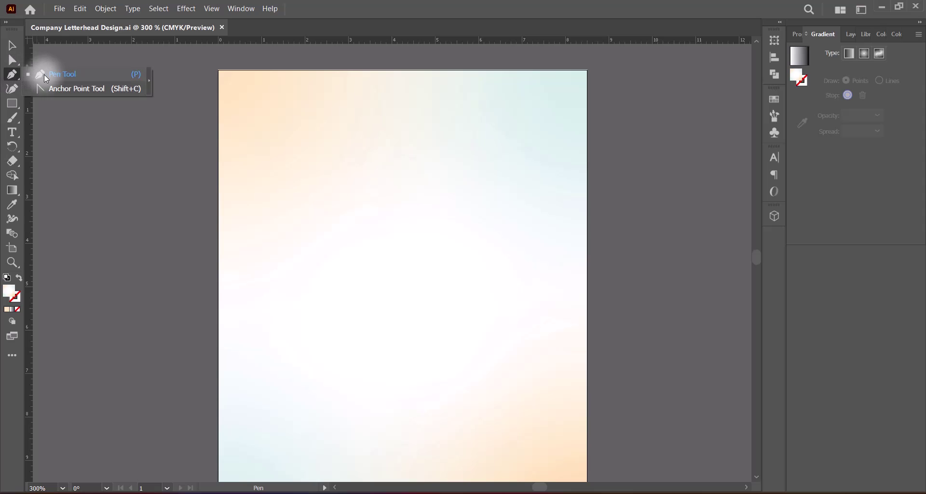
# Draw a closed five-point, right-pointing arrow outline near the upper left with the Pen tool.
pyautogui.click(236, 171)
pyautogui.click(236, 269)
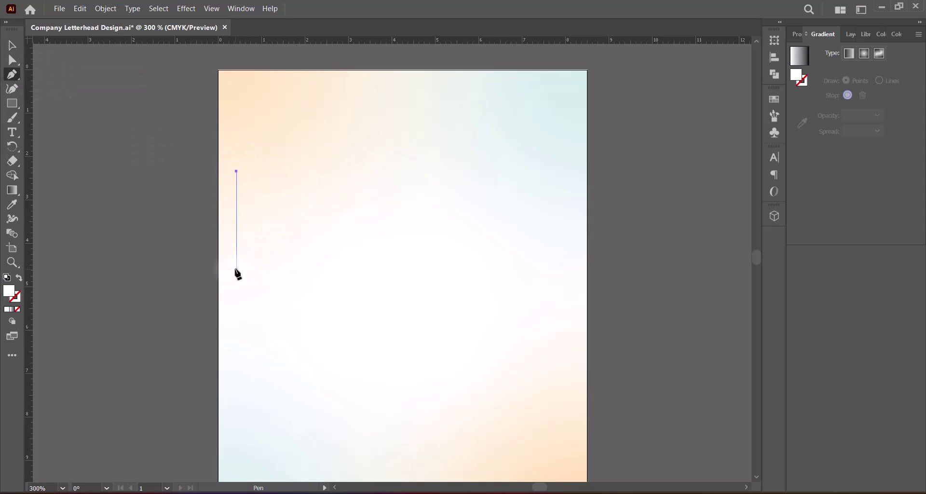
pyautogui.click(384, 269)
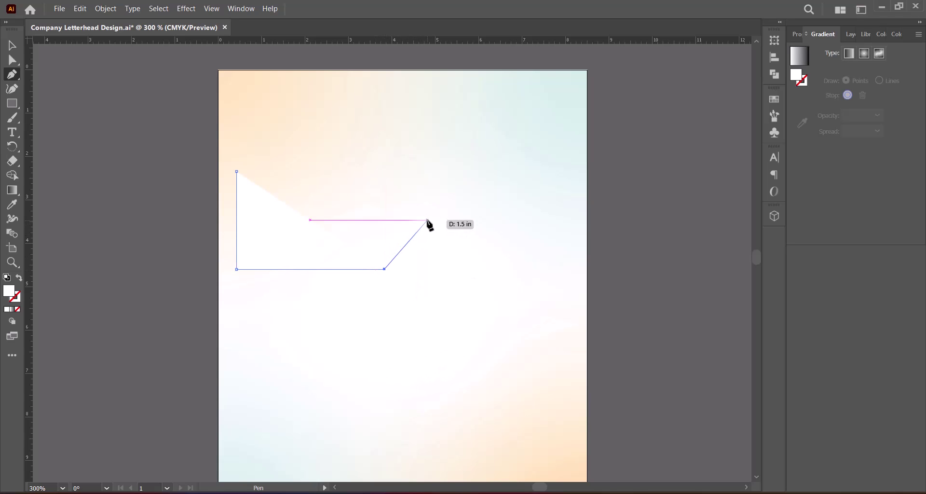
pyautogui.click(440, 220)
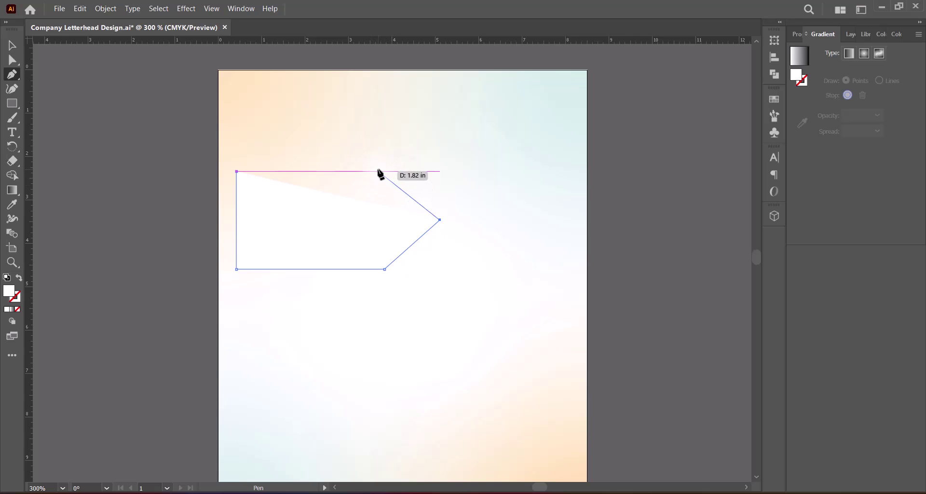
pyautogui.click(383, 171)
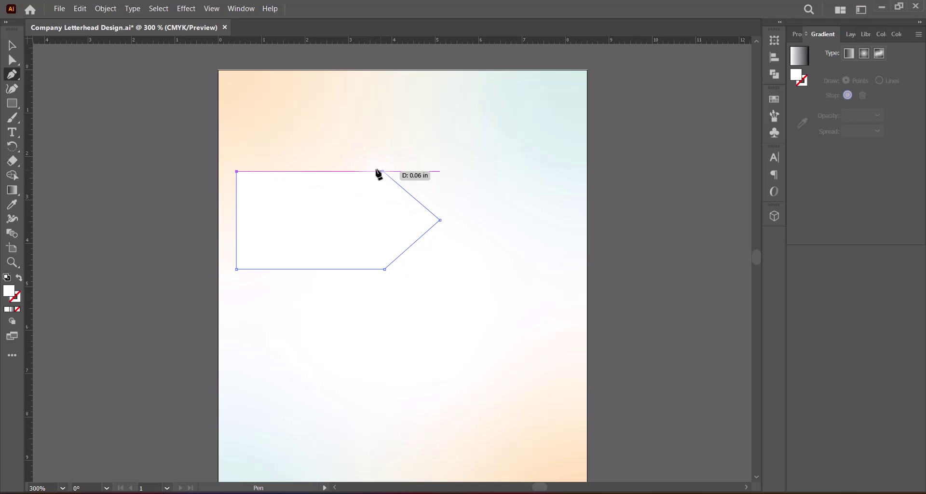
pyautogui.click(237, 171)
pyautogui.click(622, 171)
pyautogui.click(193, 158)
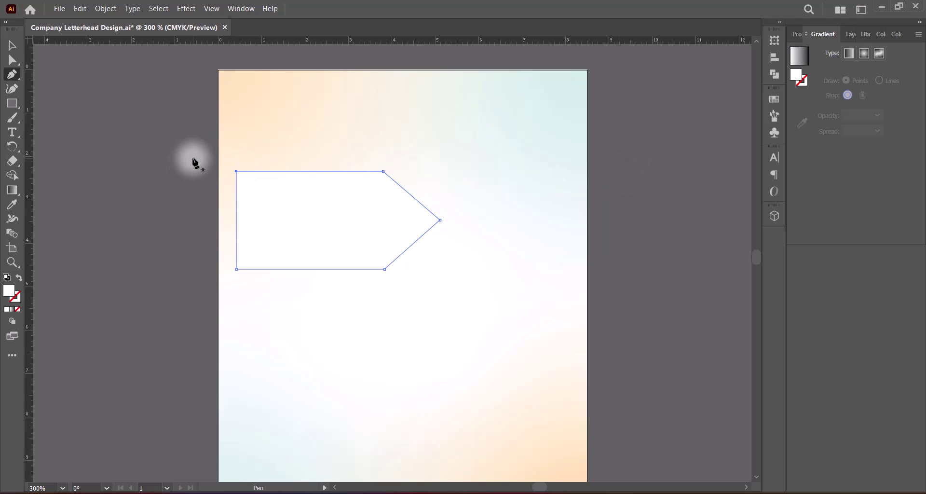
pyautogui.click(72, 99)
pyautogui.click(12, 60)
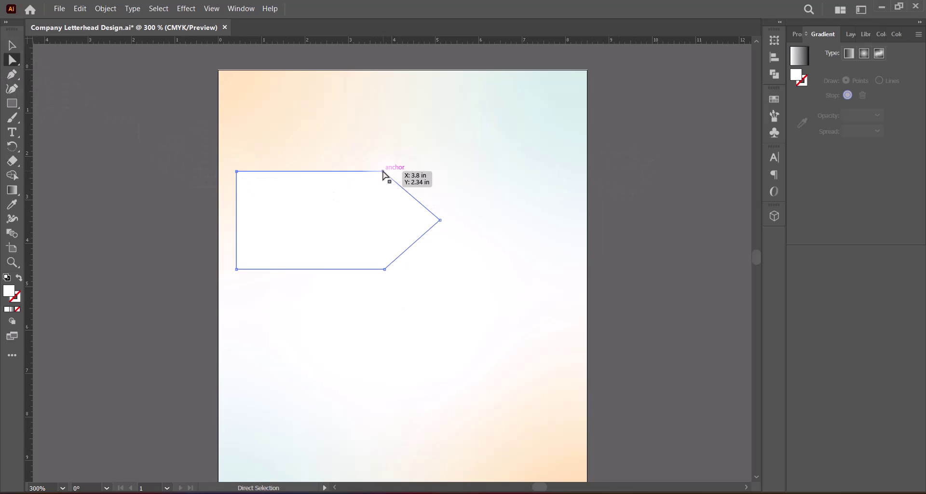
# Undo a corner nudge, pull a vertical guide to the arrow's corner, and select the arrow.
pyautogui.moveTo(383, 171); pyautogui.dragTo(377, 171)
pyautogui.hotkey('ctrl', 'z')
pyautogui.moveTo(29, 227); pyautogui.dragTo(384, 220)
pyautogui.press('v')
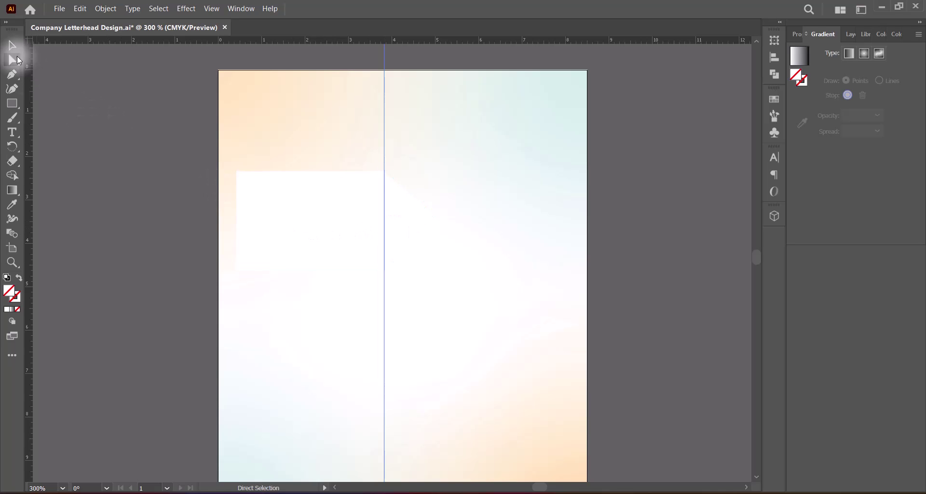
pyautogui.click(279, 221)
# Remove the guide and set the fill to a white-to-black linear gradient.
pyautogui.moveTo(385, 55); pyautogui.dragTo(17, 133)
pyautogui.moveTo(384, 68); pyautogui.dragTo(17, 133)
pyautogui.moveTo(451, 264); pyautogui.dragTo(421, 246)
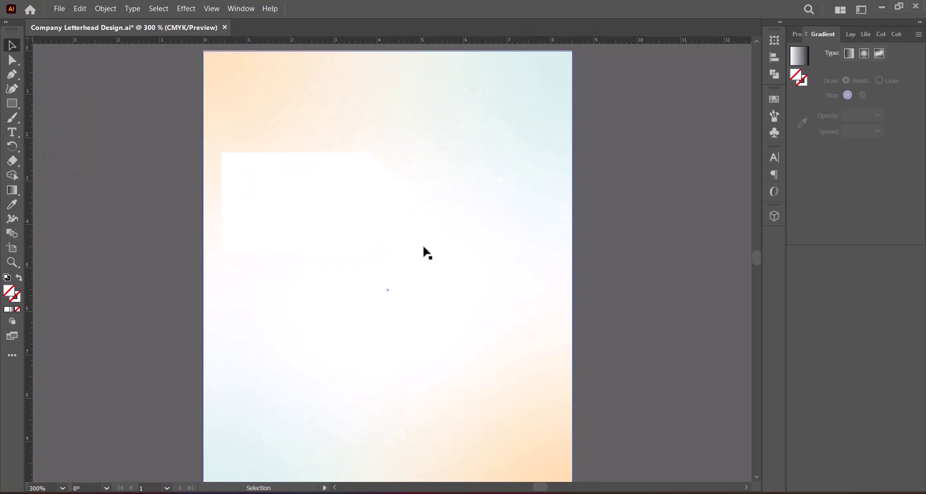
pyautogui.click(12, 309)
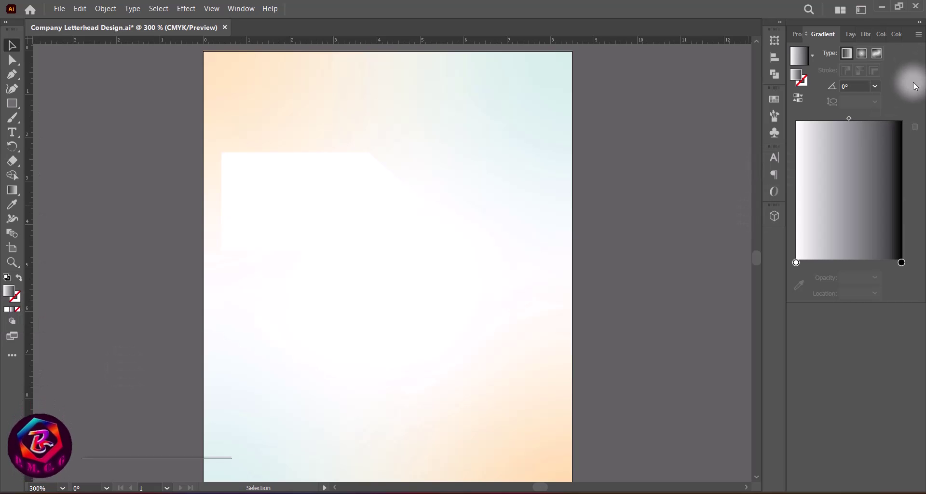
# Make the gradient's start stop a brown swatch and apply the brown-to-black gradient to the arrow.
pyautogui.doubleClick(796, 261)
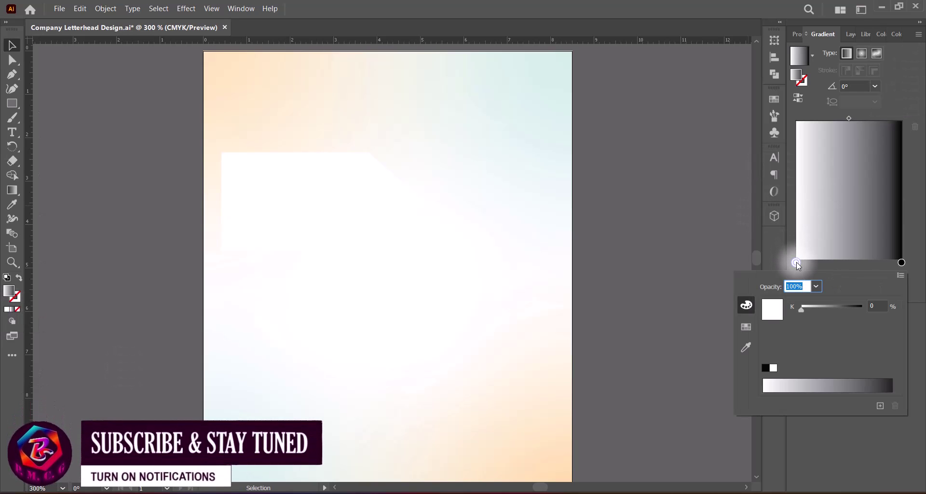
pyautogui.click(750, 326)
pyautogui.click(790, 317)
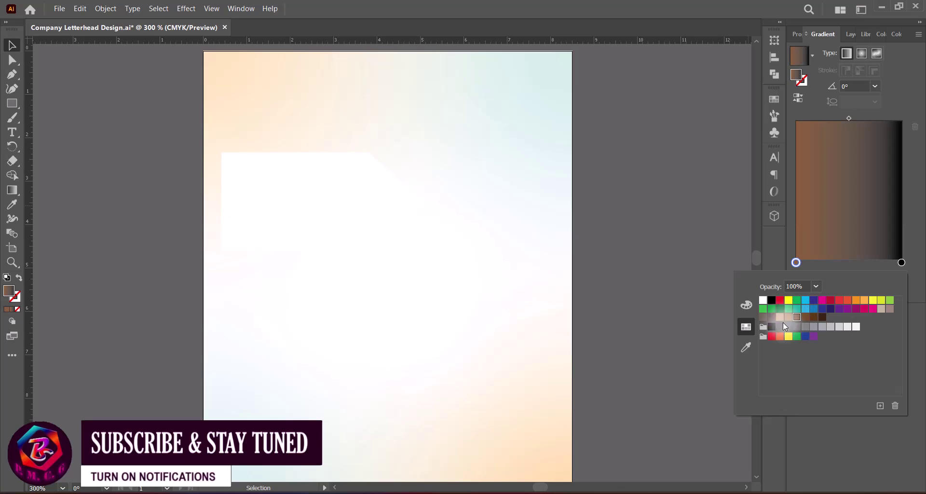
pyautogui.click(905, 94)
pyautogui.click(313, 196)
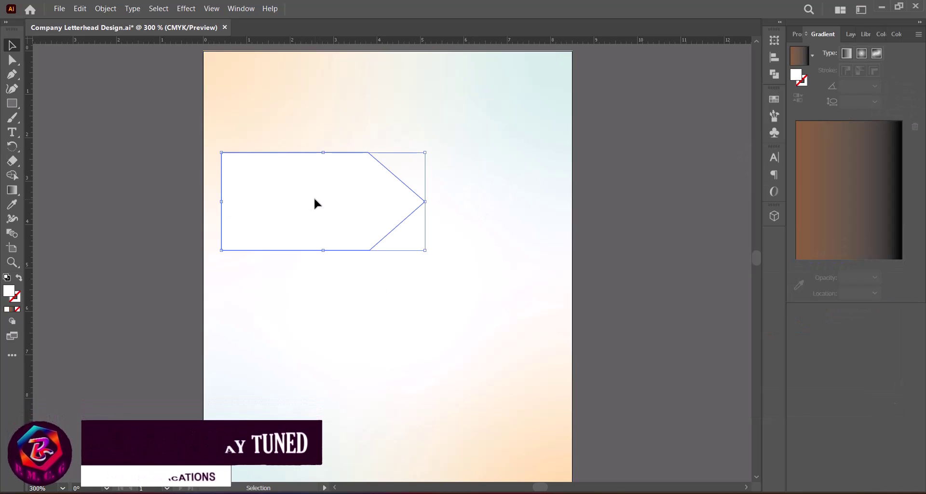
pyautogui.click(847, 54)
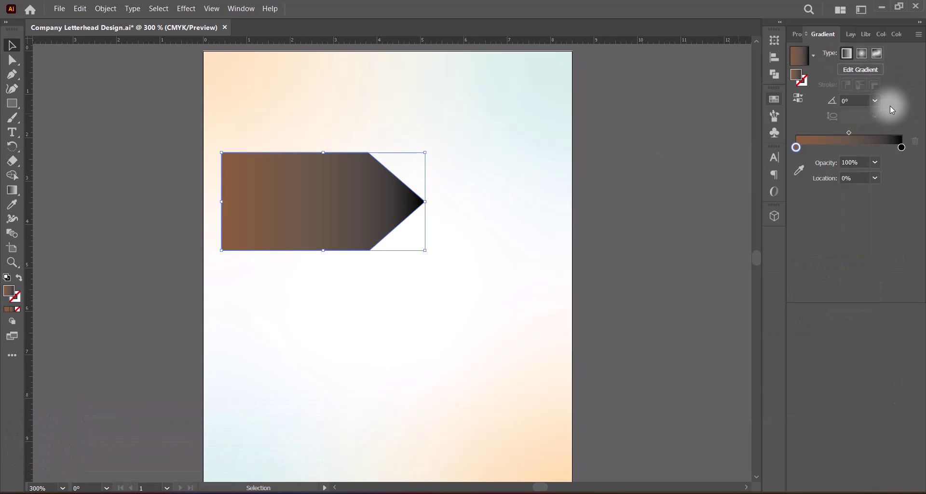
# Set the arrow's gradient angle to -120° and shift the midpoint toward the brown end.
pyautogui.click(876, 100)
pyautogui.click(886, 265)
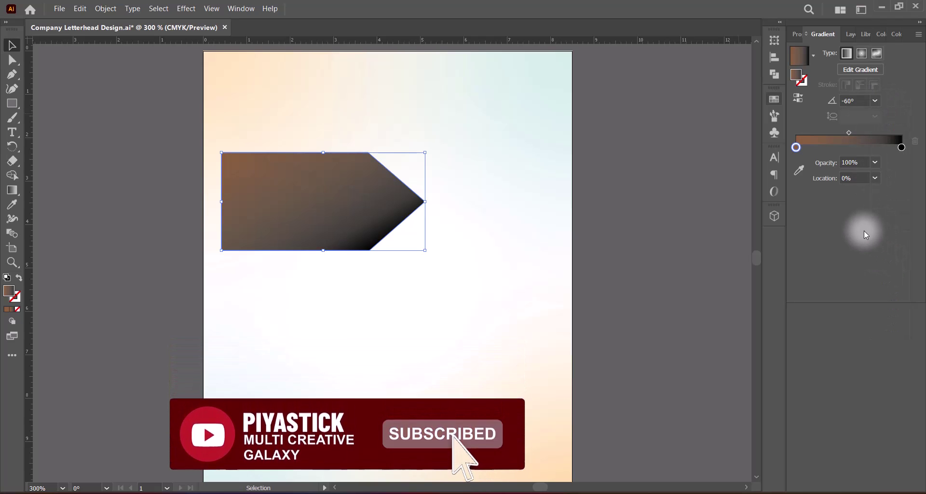
pyautogui.click(875, 101)
pyautogui.click(899, 305)
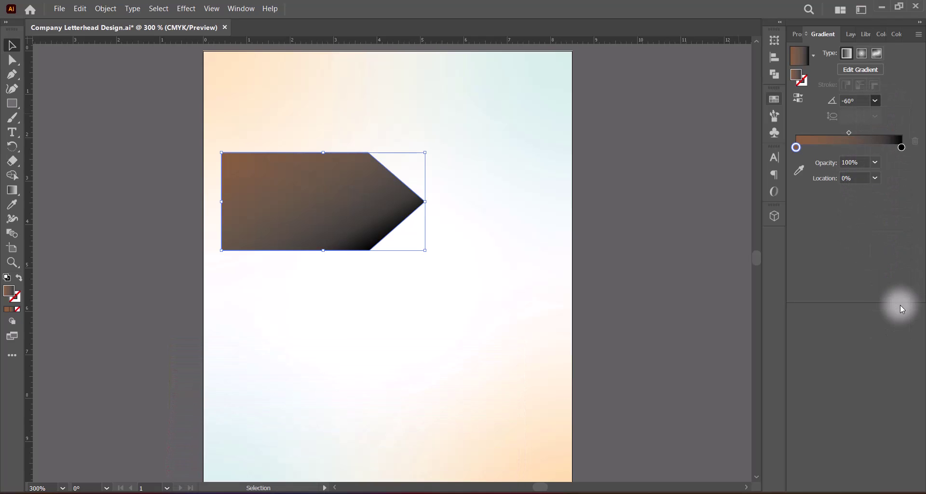
pyautogui.click(875, 101)
pyautogui.click(895, 318)
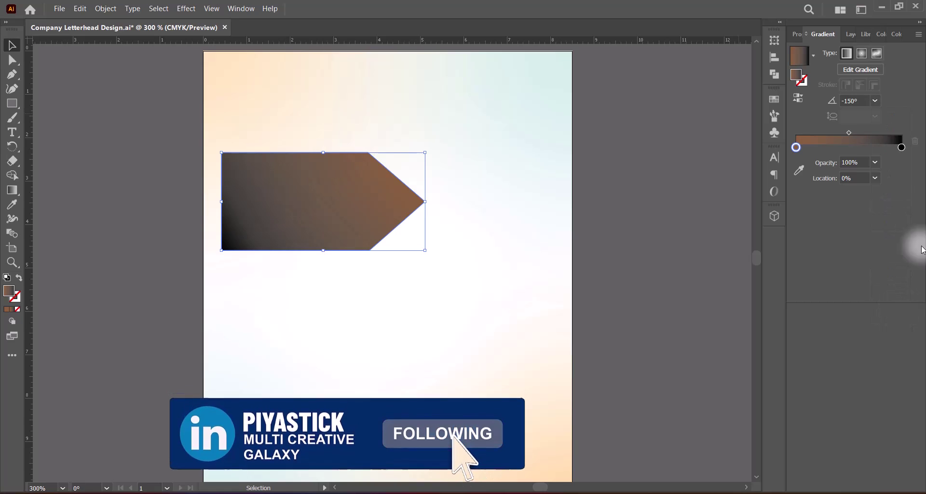
pyautogui.click(875, 100)
pyautogui.click(895, 292)
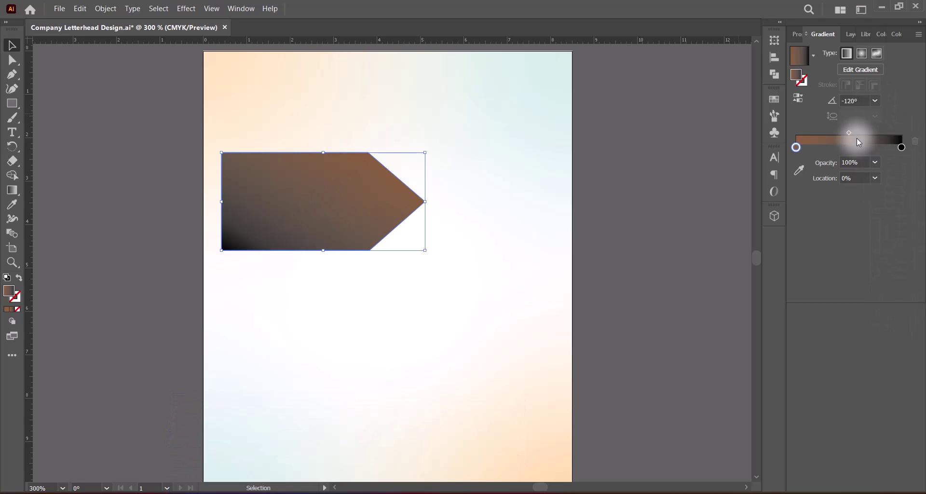
pyautogui.moveTo(849, 132); pyautogui.dragTo(835, 132)
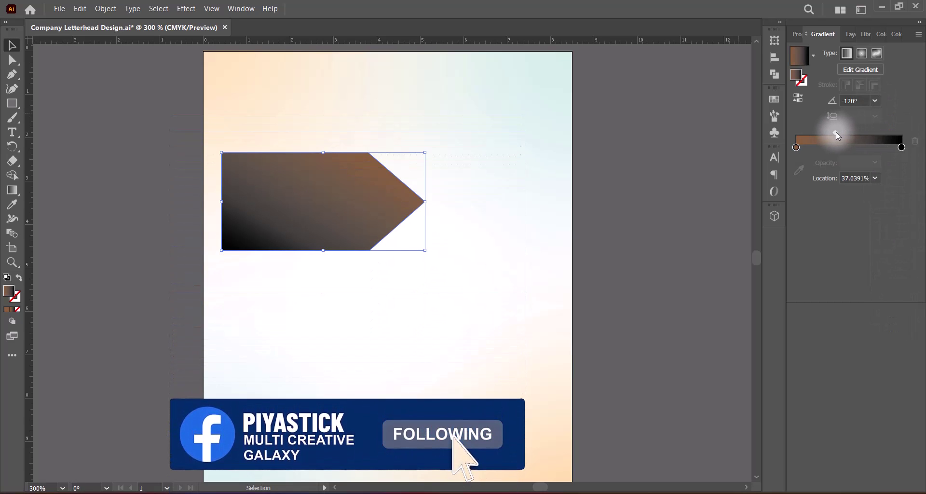
pyautogui.click(875, 101)
pyautogui.click(892, 305)
pyautogui.click(875, 101)
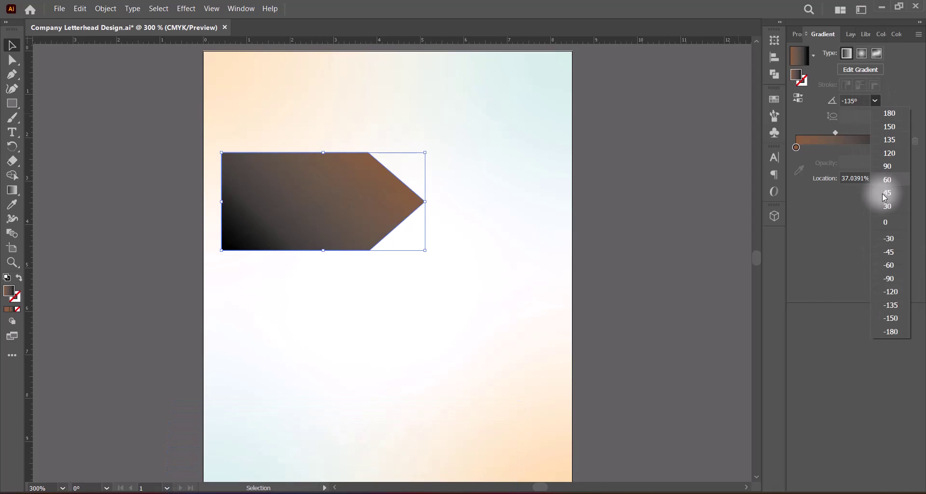
pyautogui.click(895, 290)
pyautogui.moveTo(836, 133)
pyautogui.mouseDown()
pyautogui.moveTo(828, 133)
pyautogui.moveTo(838, 132)
pyautogui.mouseUp()
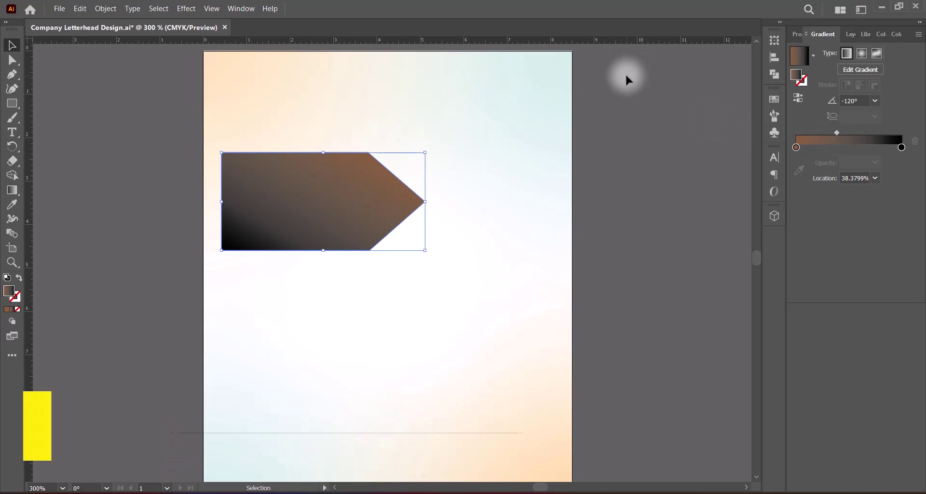
# Narrow the arrow to about 4 inches wide and save the document.
pyautogui.click(333, 120)
pyautogui.click(337, 212)
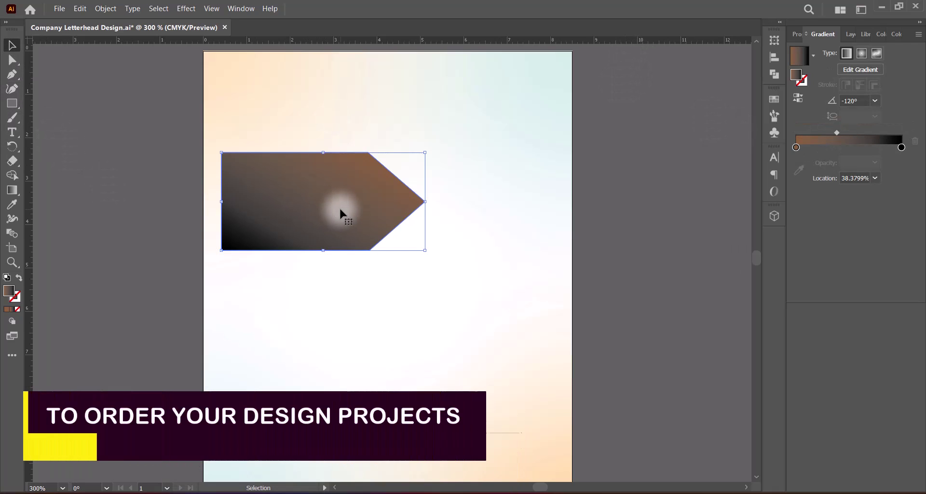
pyautogui.moveTo(424, 201); pyautogui.dragTo(398, 201)
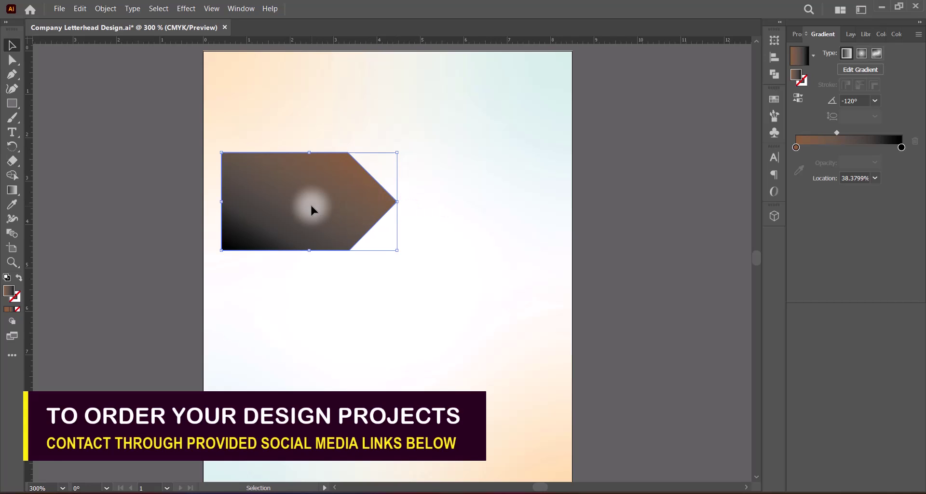
pyautogui.click(378, 223)
pyautogui.hotkey('ctrl', 's')
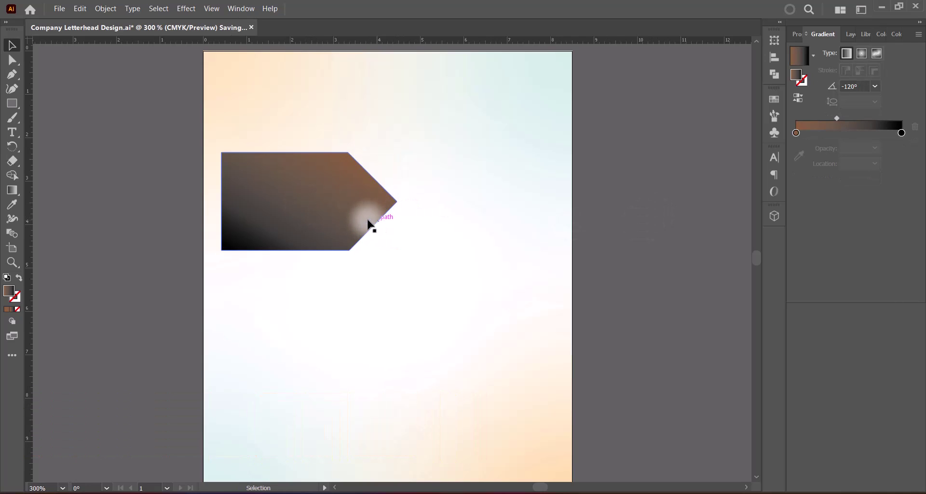
# Duplicate the arrow slightly to the right and bring the left arrow to the front.
pyautogui.click(310, 213)
pyautogui.moveTo(311, 213); pyautogui.dragTo(327, 213)
pyautogui.click(229, 209)
pyautogui.rightClick(229, 212)
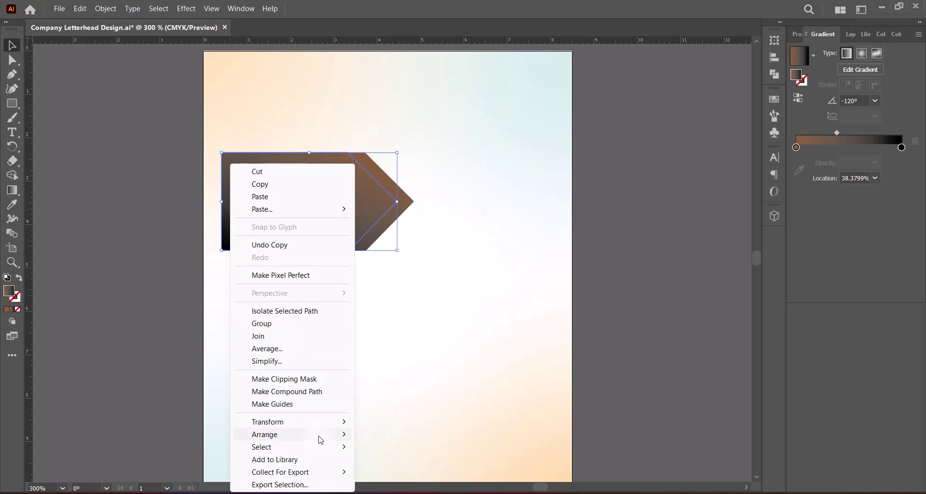
pyautogui.moveTo(320, 436)
pyautogui.click(382, 436)
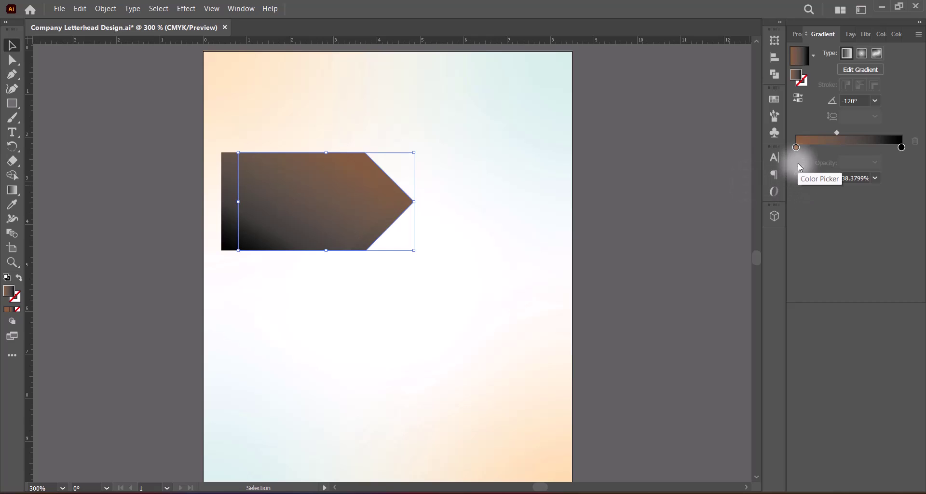
# Set the back arrow's gradient start colour to gold, C0 M33 Y100 K0.
pyautogui.doubleClick(797, 149)
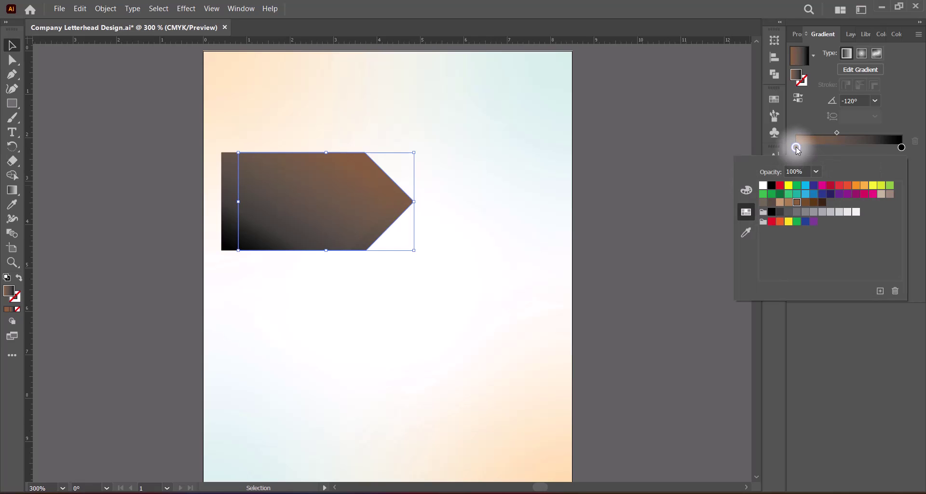
pyautogui.click(855, 185)
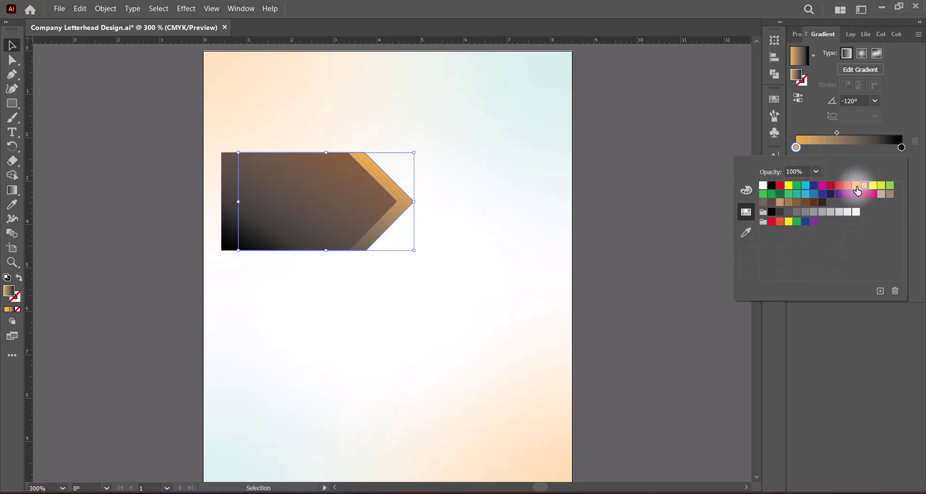
pyautogui.click(872, 186)
pyautogui.click(864, 185)
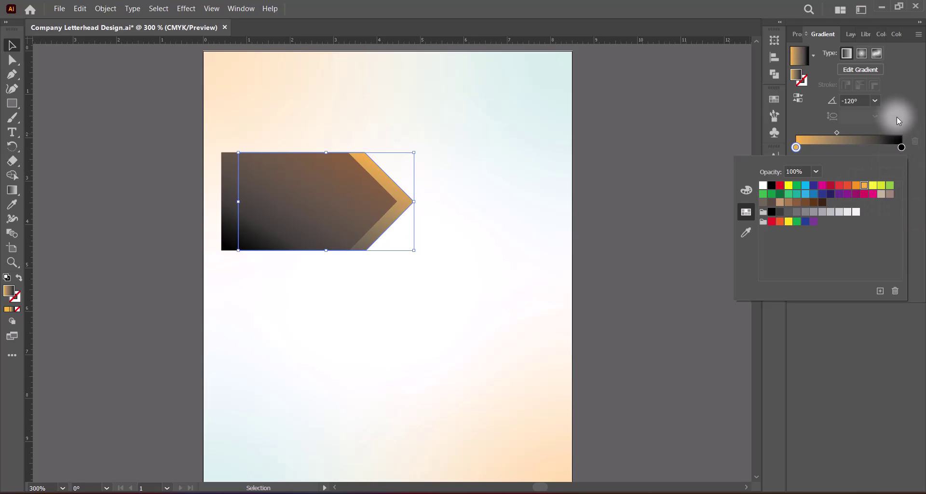
pyautogui.click(745, 190)
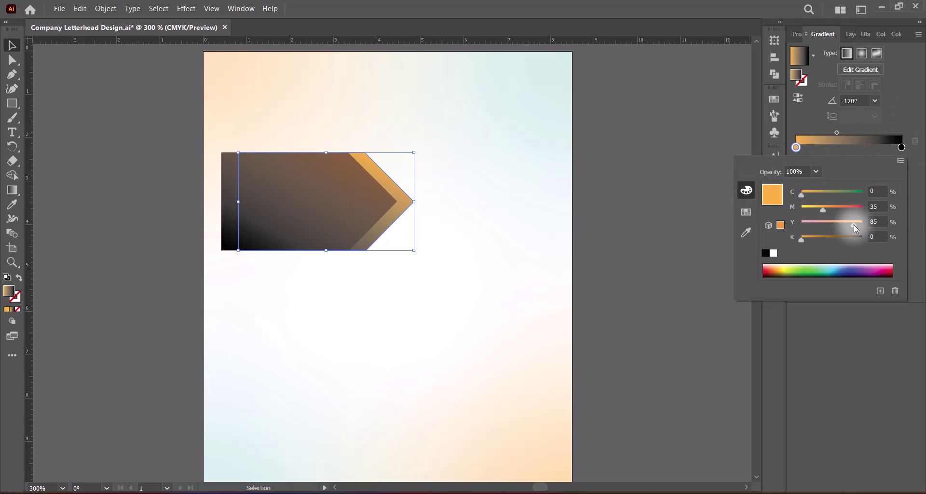
pyautogui.moveTo(854, 225); pyautogui.dragTo(820, 209)
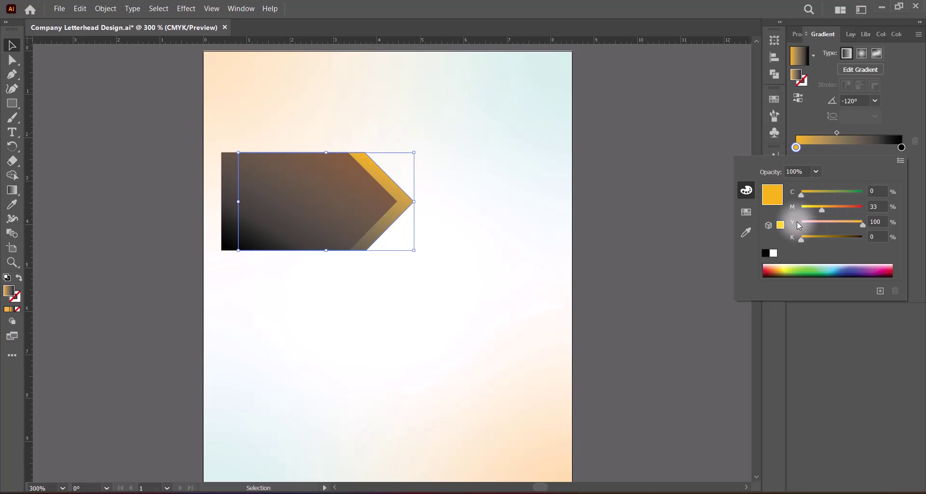
# Resize the gold arrow's left, top, bottom and right edges to about 4.39 × 2.69 in.
pyautogui.click(890, 120)
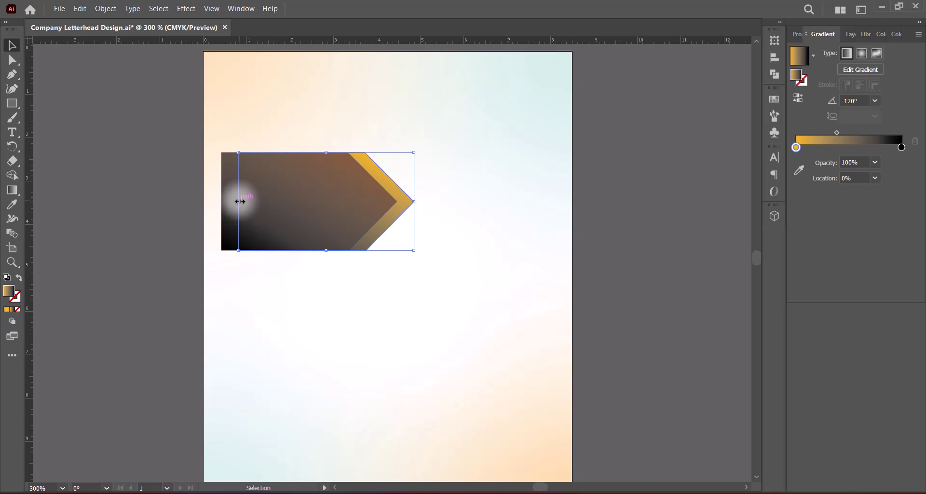
pyautogui.moveTo(240, 201); pyautogui.dragTo(221, 201)
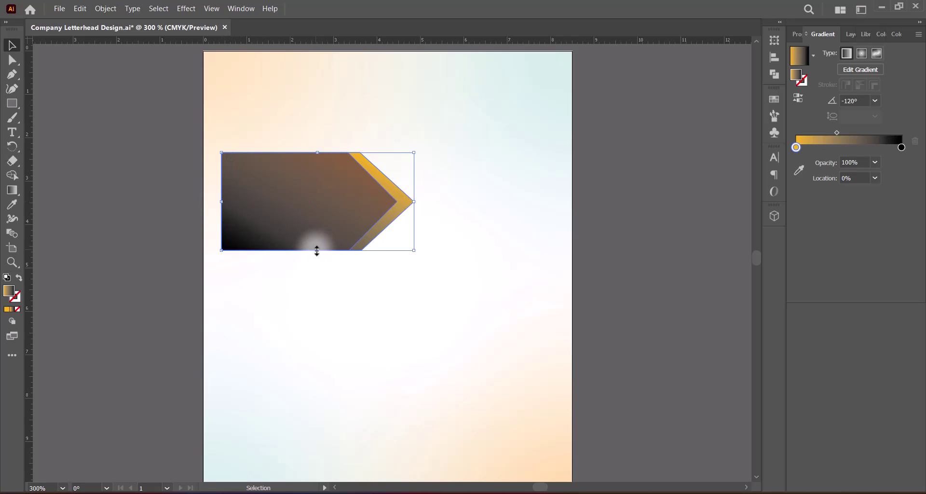
pyautogui.moveTo(317, 250)
pyautogui.mouseDown()
pyautogui.moveTo(317, 266)
pyautogui.moveTo(317, 258)
pyautogui.mouseUp()
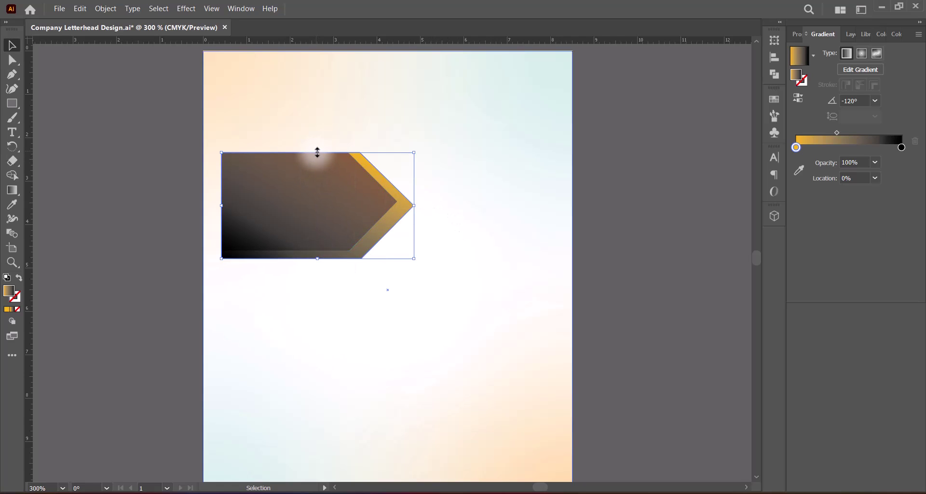
pyautogui.moveTo(316, 153); pyautogui.dragTo(314, 145)
pyautogui.click(637, 236)
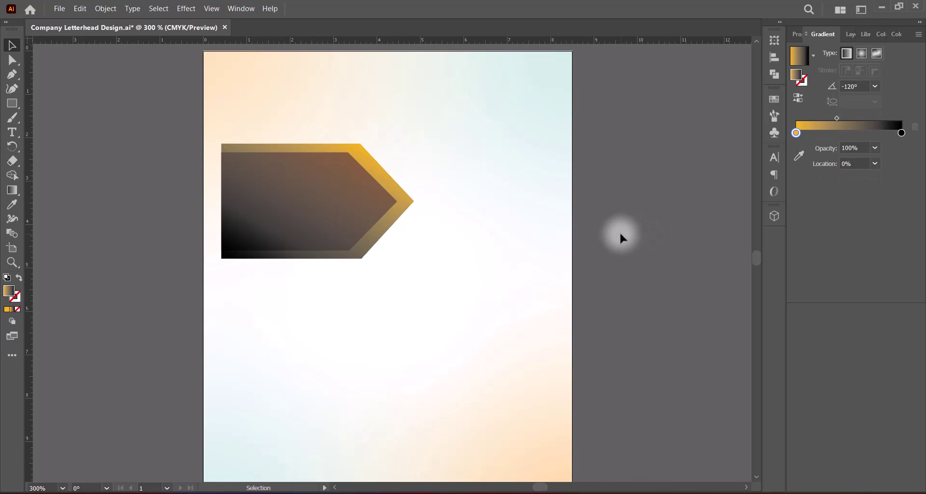
pyautogui.click(399, 197)
pyautogui.moveTo(416, 200); pyautogui.dragTo(412, 200)
pyautogui.moveTo(316, 258); pyautogui.dragTo(316, 263)
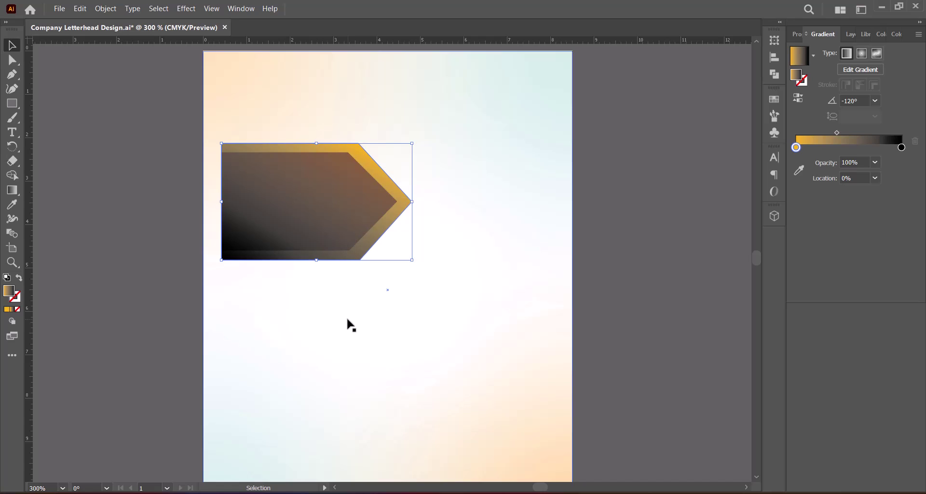
# Try 45° and -45° gradient angles on the border arrow and shift the midpoint right.
pyautogui.click(600, 263)
pyautogui.click(389, 181)
pyautogui.click(875, 100)
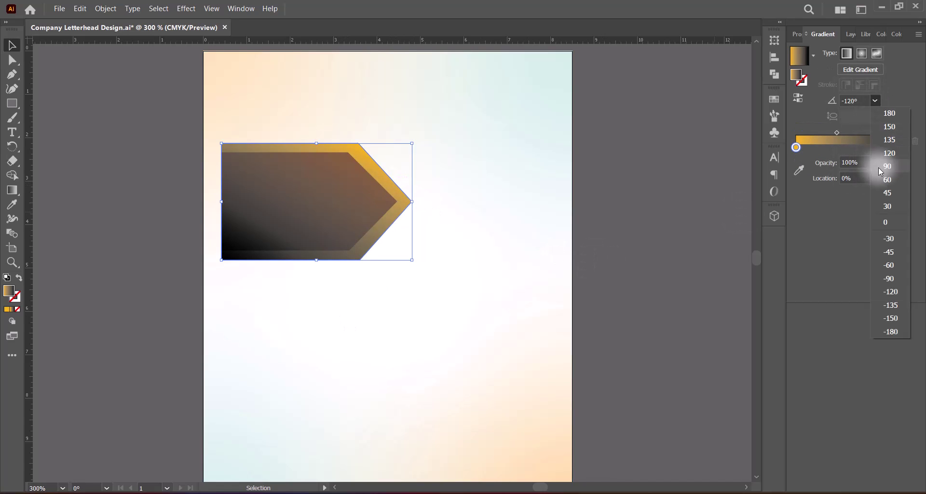
pyautogui.click(887, 193)
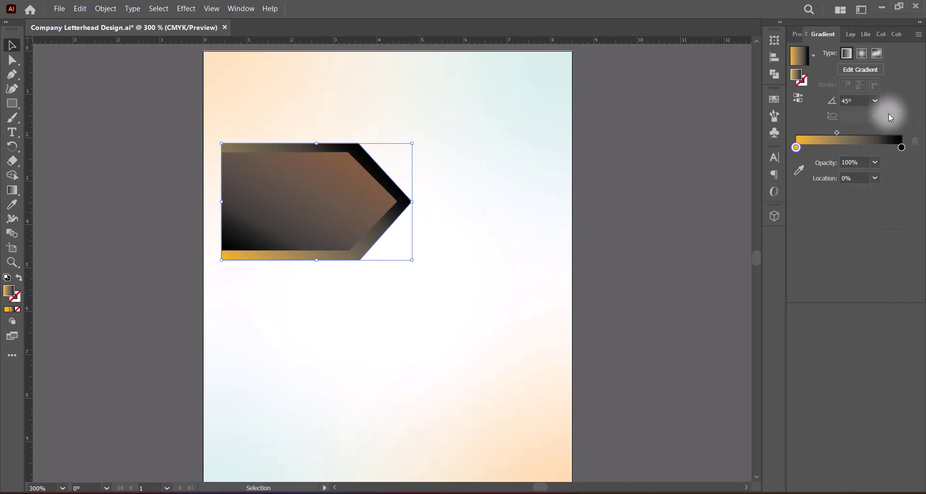
pyautogui.click(874, 100)
pyautogui.click(887, 253)
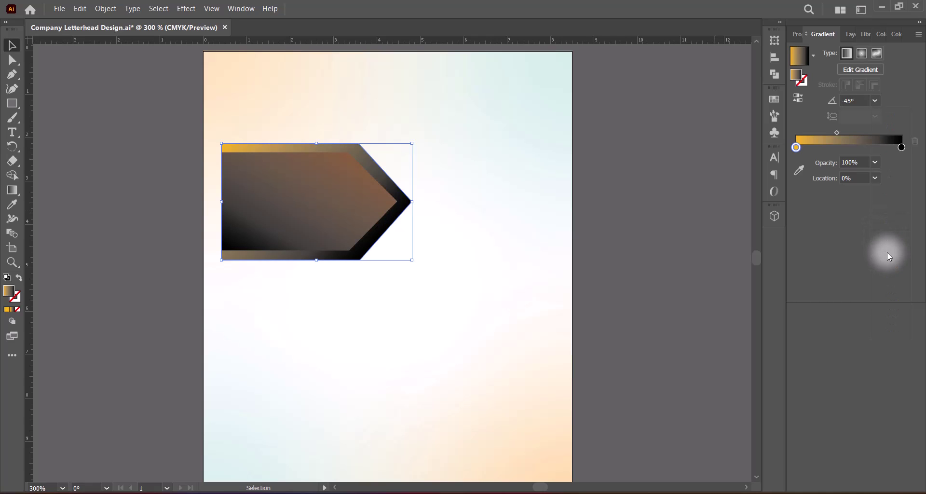
pyautogui.moveTo(836, 132)
pyautogui.mouseDown()
pyautogui.moveTo(863, 134)
pyautogui.moveTo(851, 132)
pyautogui.mouseUp()
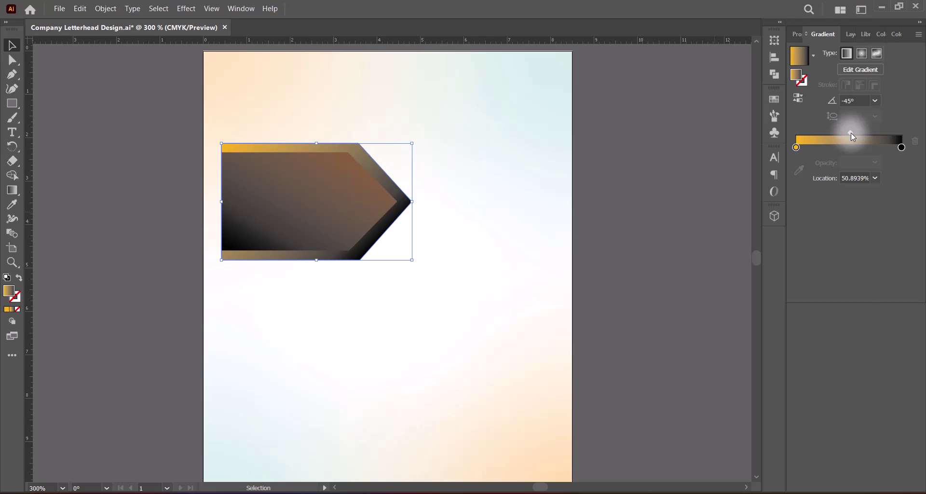
# Compare several more preset angles and settle on -30° for the border gradient.
pyautogui.click(875, 100)
pyautogui.click(887, 265)
pyautogui.click(875, 100)
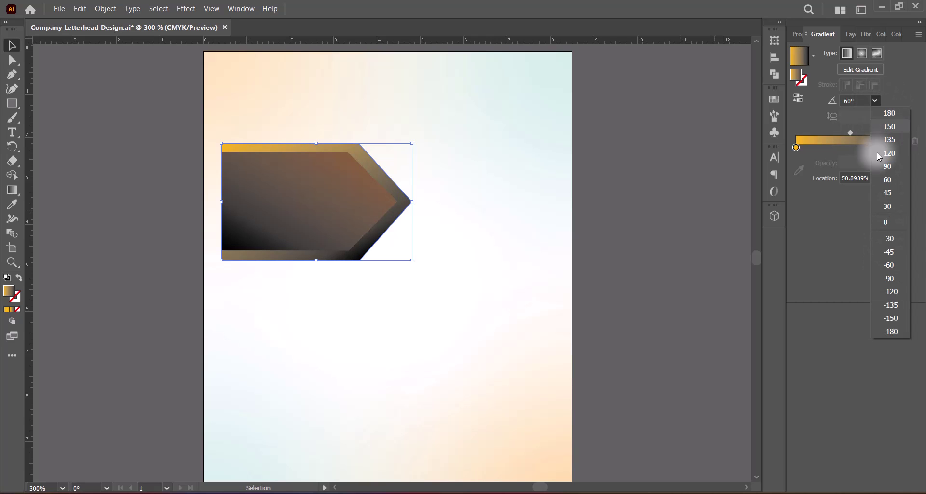
pyautogui.click(892, 292)
pyautogui.click(876, 100)
pyautogui.click(889, 238)
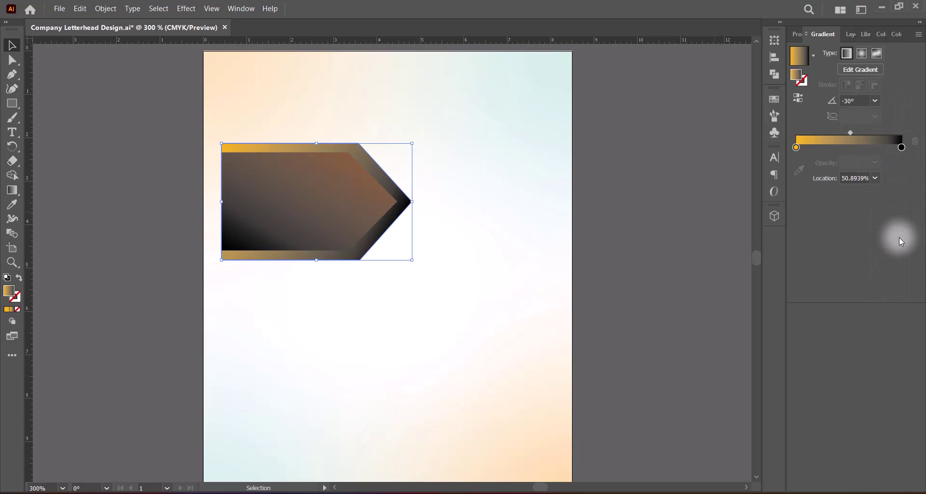
pyautogui.click(876, 101)
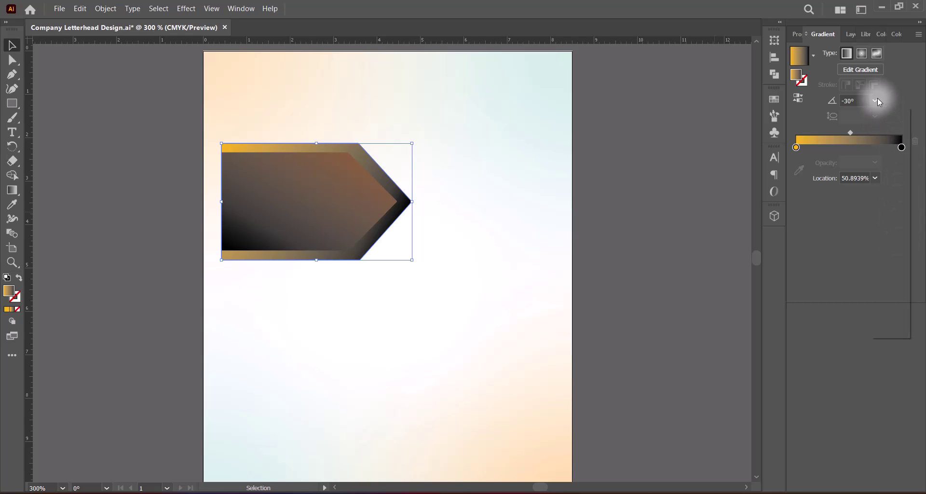
pyautogui.click(886, 180)
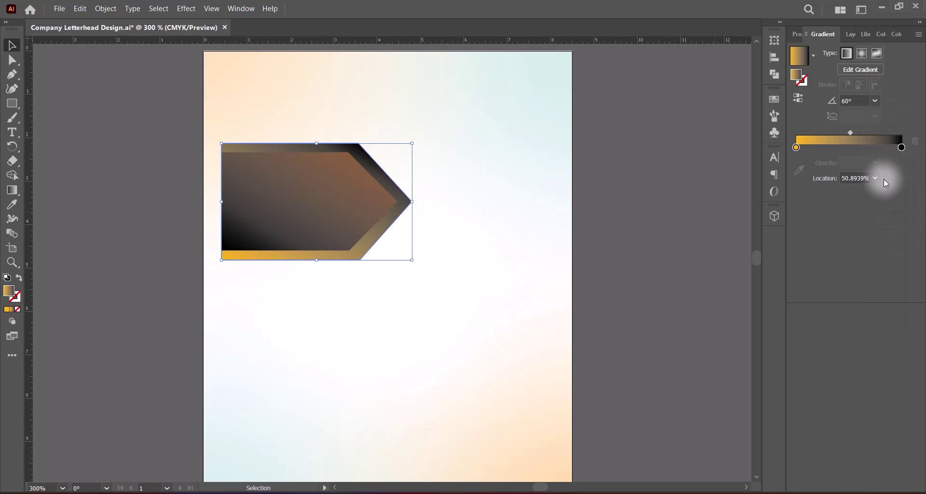
pyautogui.click(875, 101)
pyautogui.click(887, 140)
pyautogui.click(875, 100)
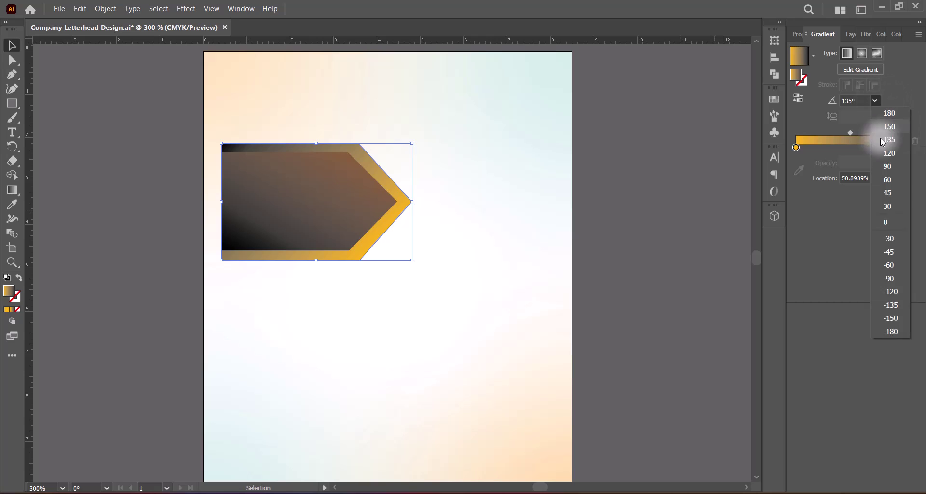
pyautogui.click(892, 304)
pyautogui.click(875, 100)
pyautogui.click(896, 264)
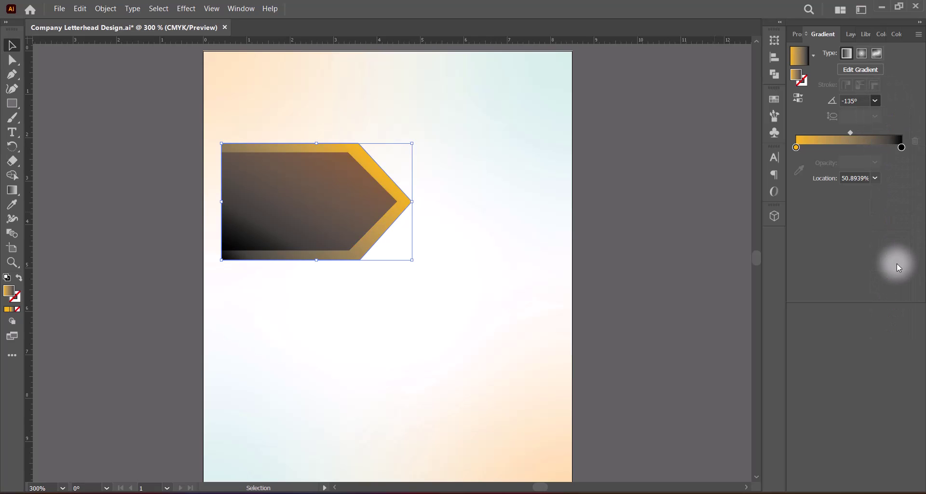
pyautogui.click(876, 101)
pyautogui.click(893, 238)
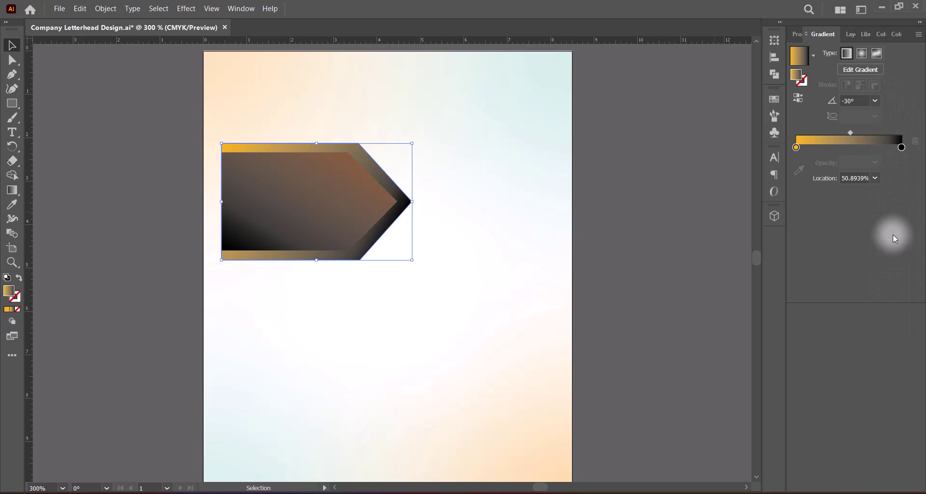
pyautogui.click(875, 101)
pyautogui.click(894, 263)
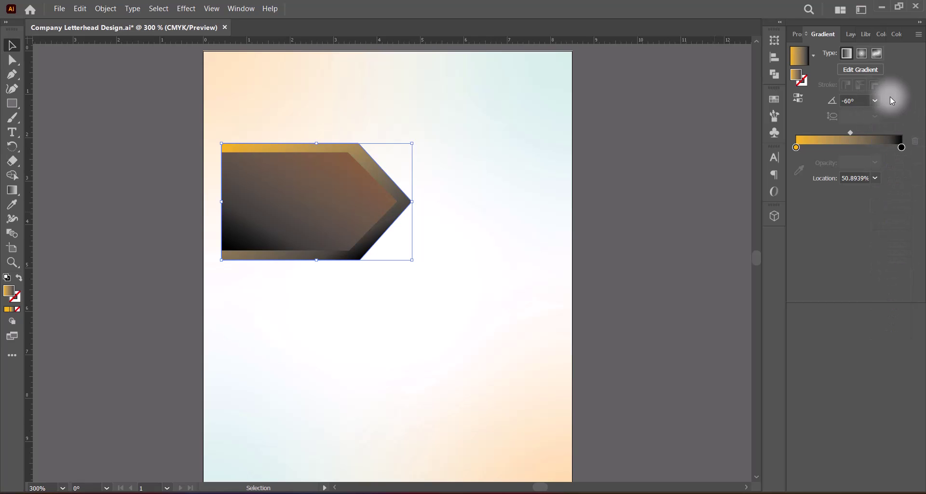
pyautogui.click(875, 101)
pyautogui.click(898, 237)
pyautogui.click(615, 266)
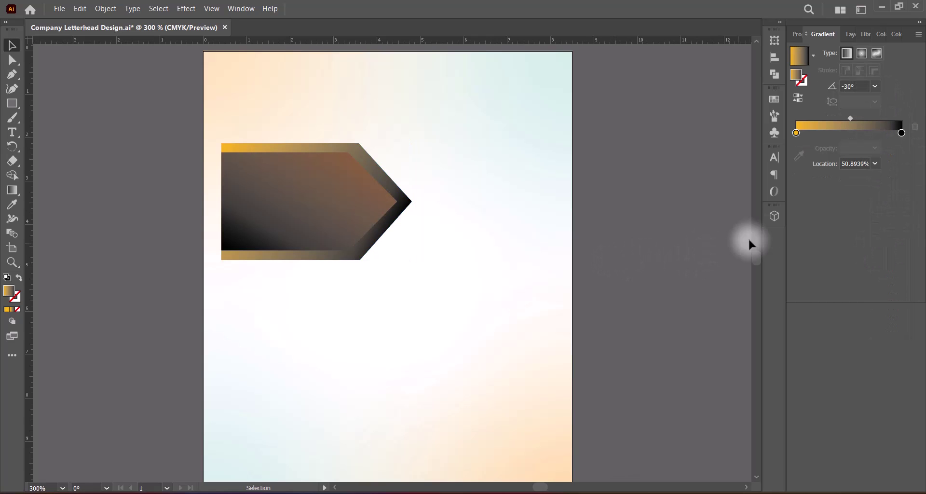
# Move both arrows to the page's top-left corner and shrink them narrower and shorter.
pyautogui.click(317, 221)
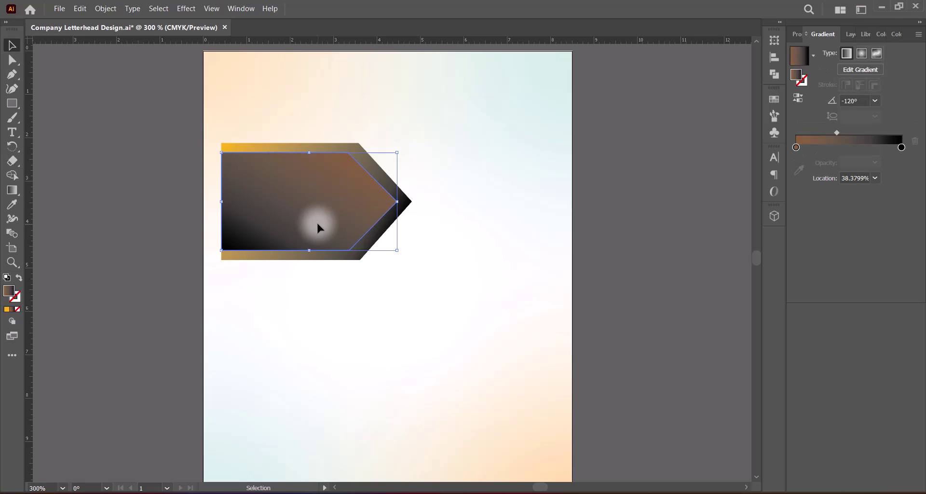
pyautogui.keyDown('shift'); pyautogui.click(357, 152); pyautogui.keyUp('shift')
pyautogui.moveTo(331, 229); pyautogui.dragTo(311, 132)
pyautogui.moveTo(394, 109); pyautogui.dragTo(361, 109)
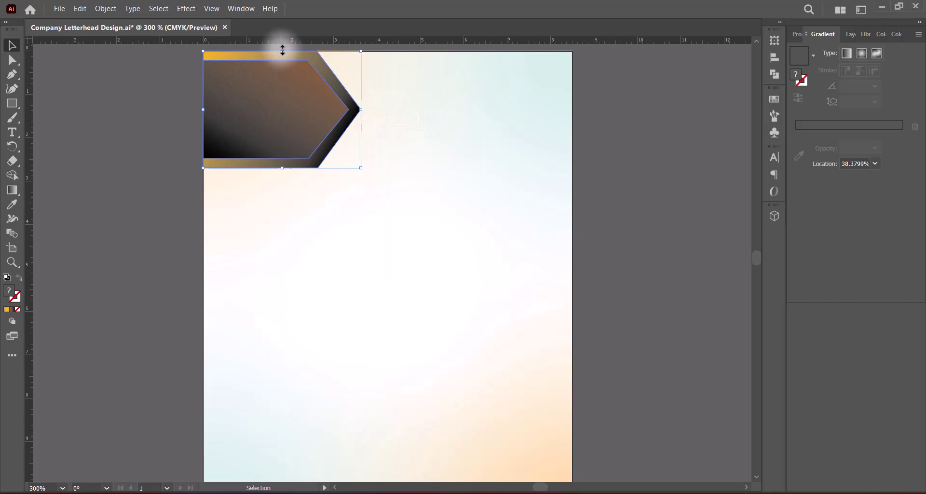
pyautogui.moveTo(283, 50); pyautogui.dragTo(283, 74)
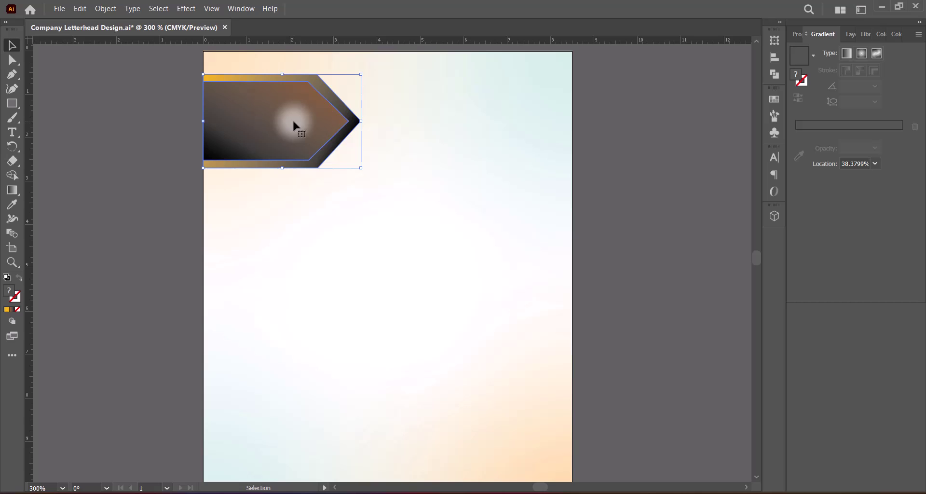
# Zoom the view to 300%, then to 250%, recentred on the top-left banner.
pyautogui.scroll(-1, 295, 127)
pyautogui.moveTo(353, 203); pyautogui.dragTo(378, 233)
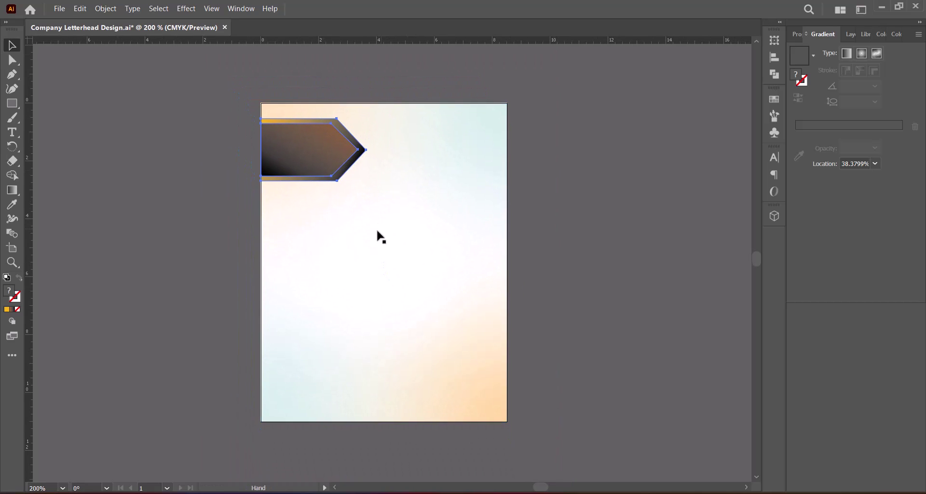
pyautogui.moveTo(52, 488); pyautogui.dragTo(26, 488)
pyautogui.write('300')
pyautogui.press('Return')
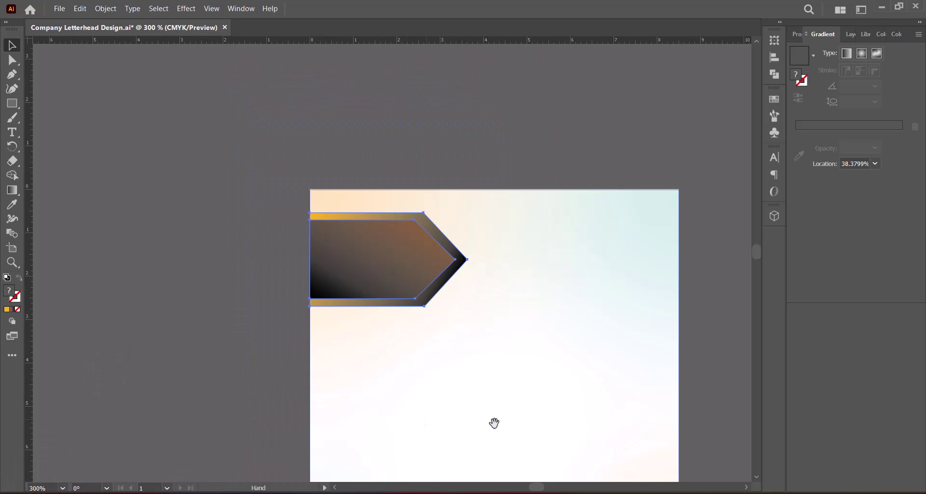
pyautogui.moveTo(494, 422); pyautogui.dragTo(391, 263)
pyautogui.moveTo(51, 487); pyautogui.dragTo(24, 486)
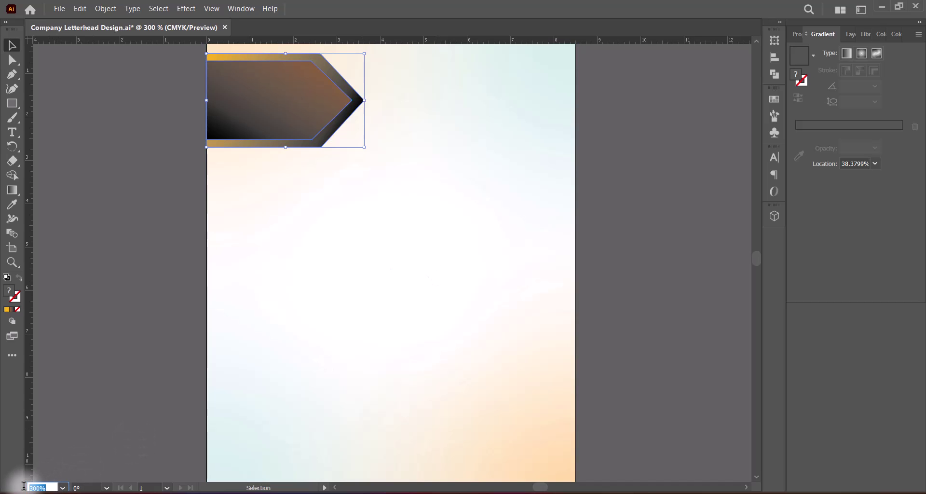
pyautogui.write('250')
pyautogui.press('Return')
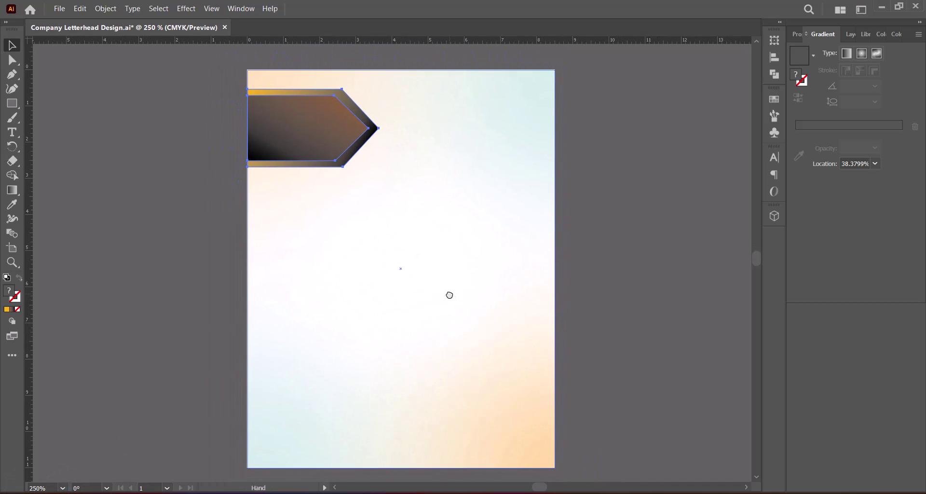
# Duplicate the arrow pair, mirror the copy to point left, and move it toward the top-right.
pyautogui.click(600, 275)
pyautogui.click(316, 147)
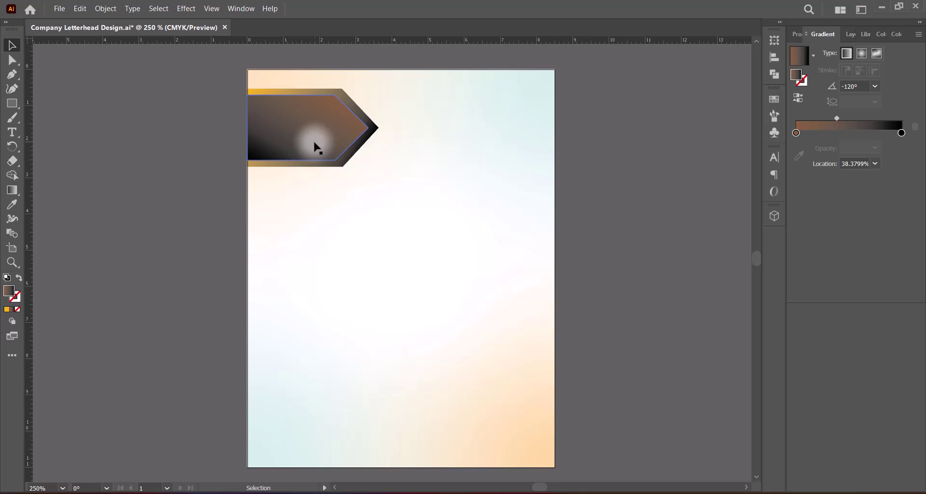
pyautogui.click(333, 90)
pyautogui.keyDown('shift'); pyautogui.click(336, 145); pyautogui.keyUp('shift')
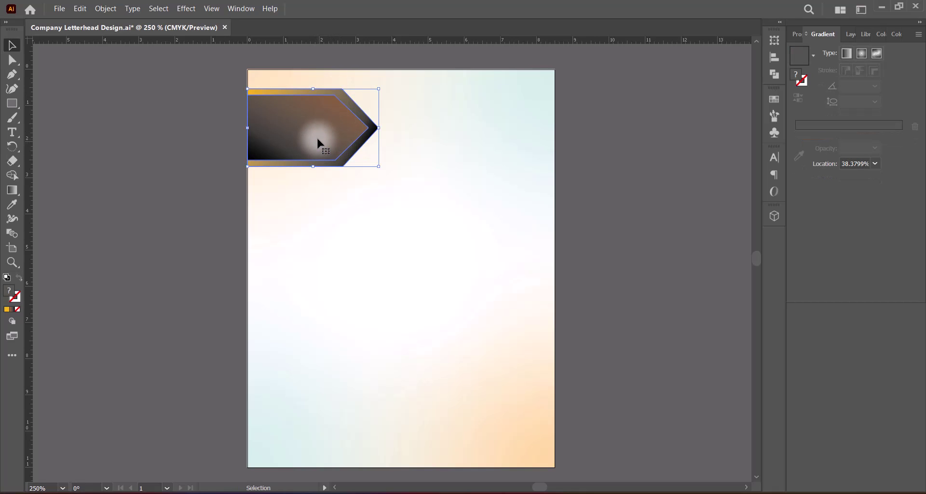
pyautogui.moveTo(317, 139); pyautogui.dragTo(418, 246)
pyautogui.rightClick(406, 241)
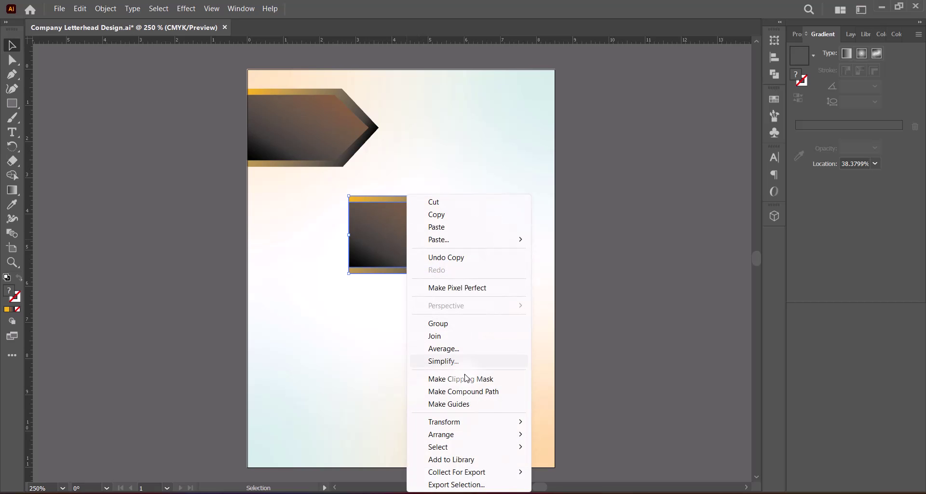
pyautogui.moveTo(504, 422)
pyautogui.click(568, 361)
pyautogui.press('Return')
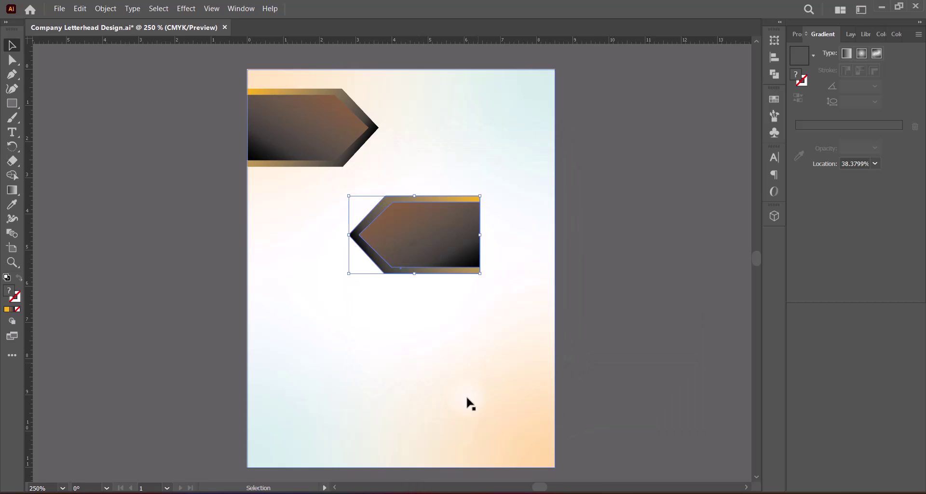
pyautogui.moveTo(429, 245); pyautogui.dragTo(502, 201)
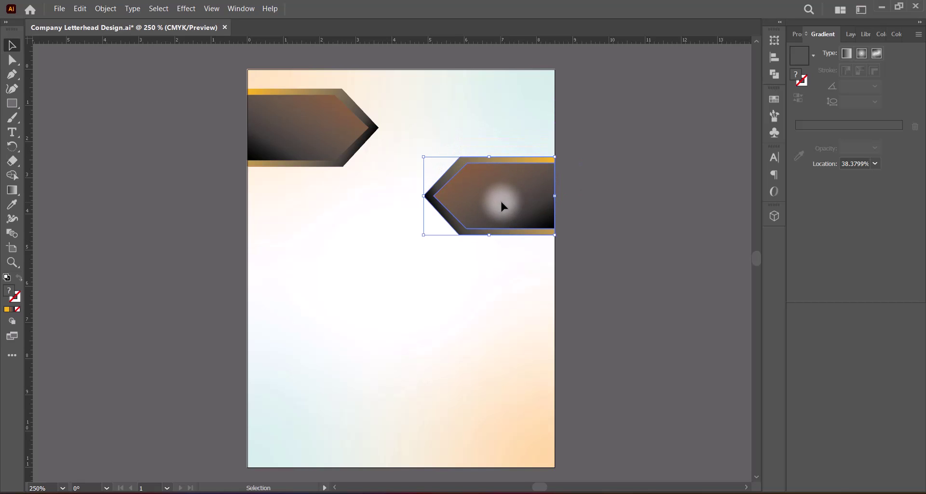
# Enlarge the mirrored copy and the top-left arrow, making the top-left point taller and longer.
pyautogui.moveTo(424, 196); pyautogui.dragTo(376, 198)
pyautogui.click(343, 128)
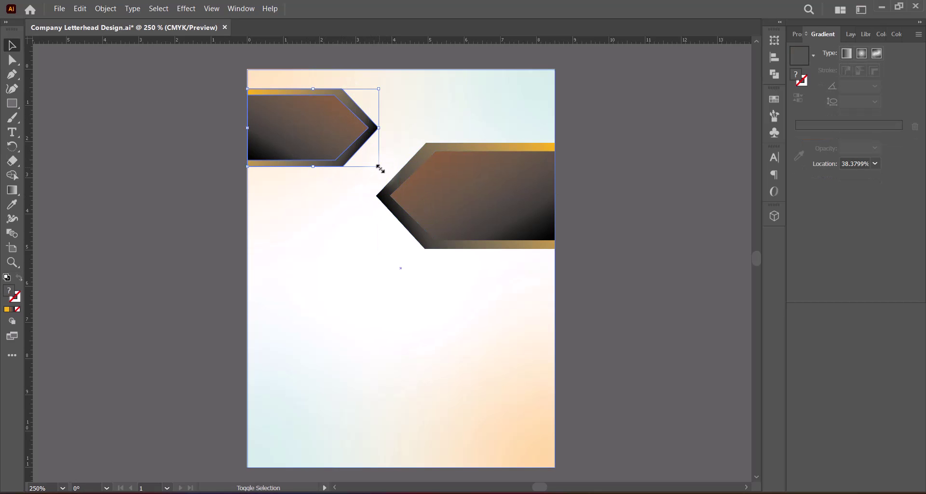
pyautogui.moveTo(379, 166); pyautogui.dragTo(386, 173)
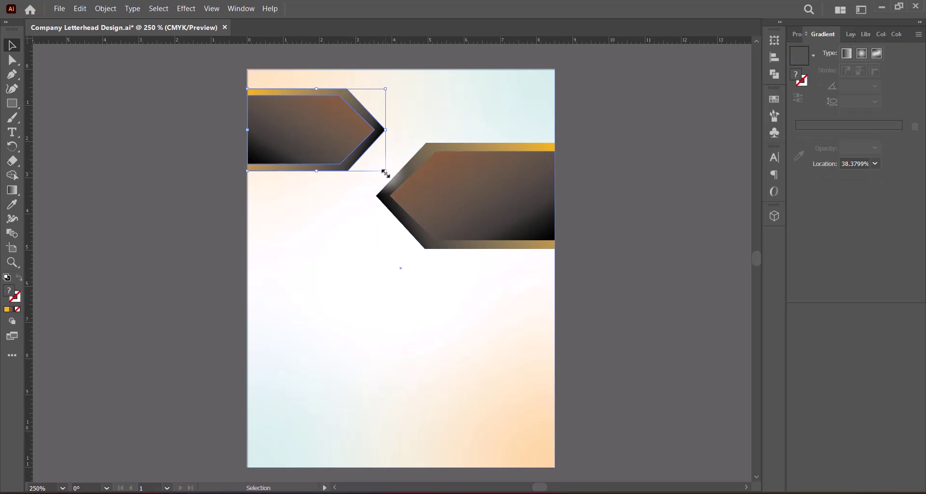
pyautogui.moveTo(316, 89); pyautogui.dragTo(317, 85)
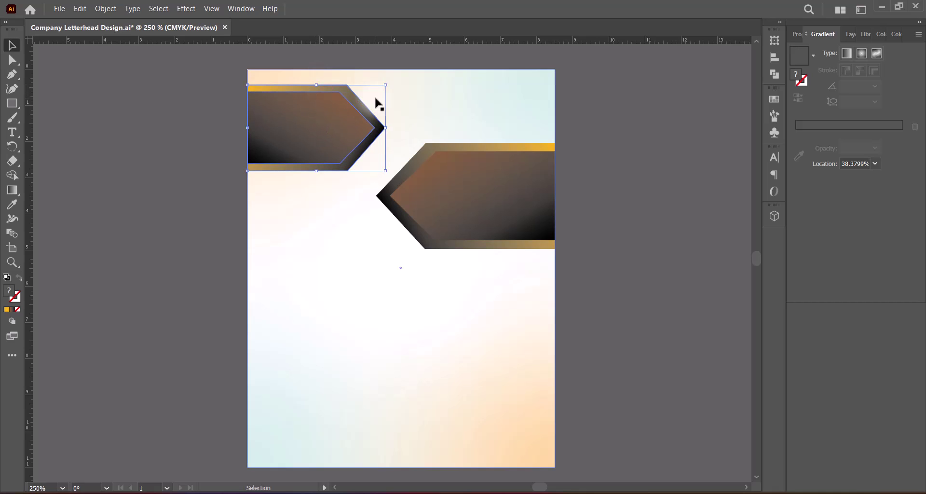
pyautogui.moveTo(385, 128); pyautogui.dragTo(392, 128)
# Raise both arrow banners up to the page's top edge.
pyautogui.click(600, 136)
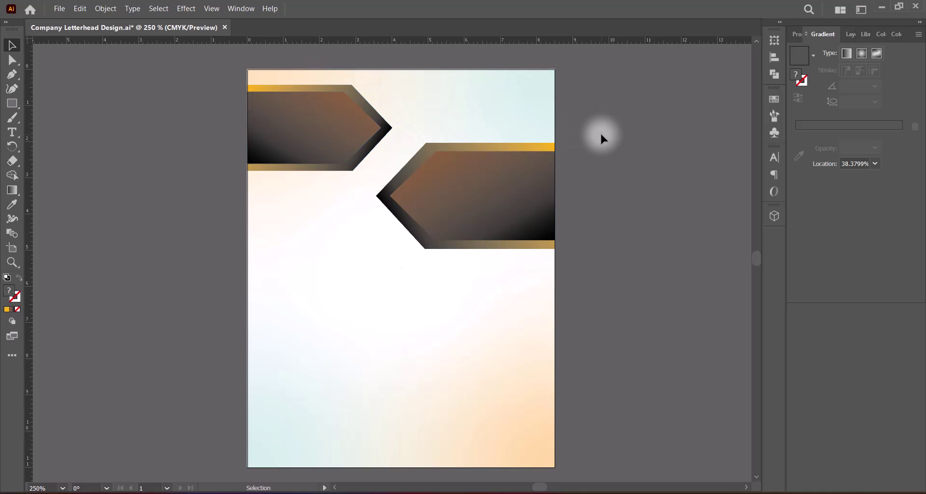
pyautogui.click(314, 145)
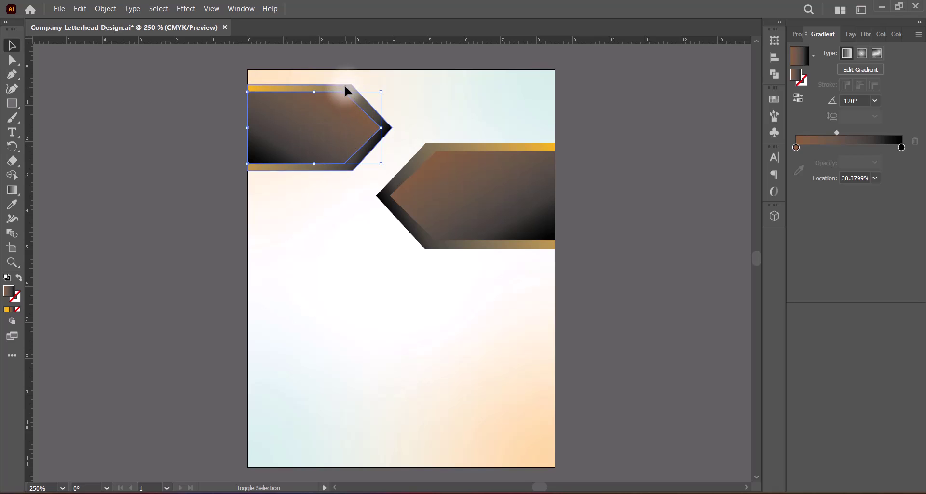
pyautogui.keyDown('shift'); pyautogui.click(418, 155); pyautogui.keyUp('shift')
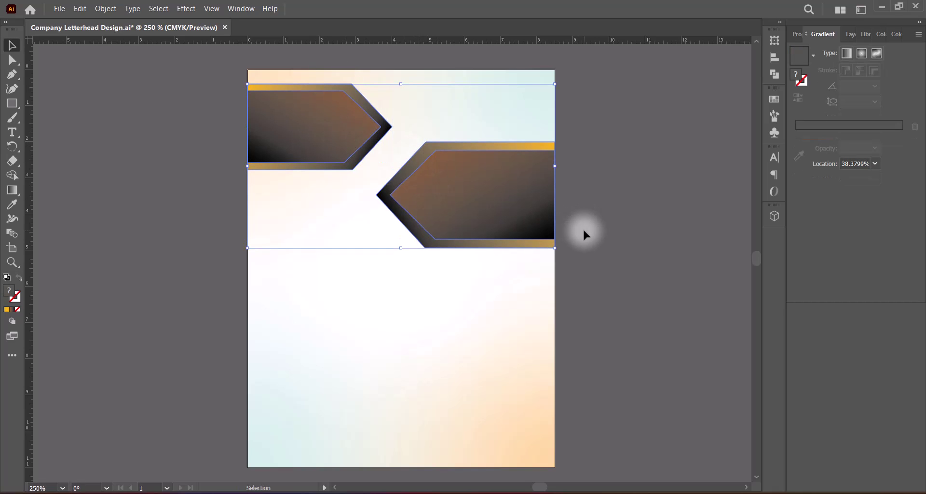
pyautogui.press('Up')
pyautogui.press('Up')
pyautogui.press('Up')
pyautogui.press('Up')
pyautogui.press('Up')
pyautogui.press('Up')
pyautogui.press('Up')
pyautogui.press('Up')
pyautogui.press('Up')
pyautogui.press('Up')
pyautogui.press('Up')
pyautogui.press('Up')
pyautogui.press('Up')
pyautogui.press('Up')
pyautogui.press('Up')
pyautogui.press('Up')
pyautogui.press('Up')
pyautogui.press('Up')
pyautogui.press('Up')
pyautogui.press('Up')
pyautogui.moveTo(473, 193); pyautogui.dragTo(473, 191)
pyautogui.click(617, 211)
# Reduce the right arrow banner's height and narrow it from its left side.
pyautogui.click(504, 197)
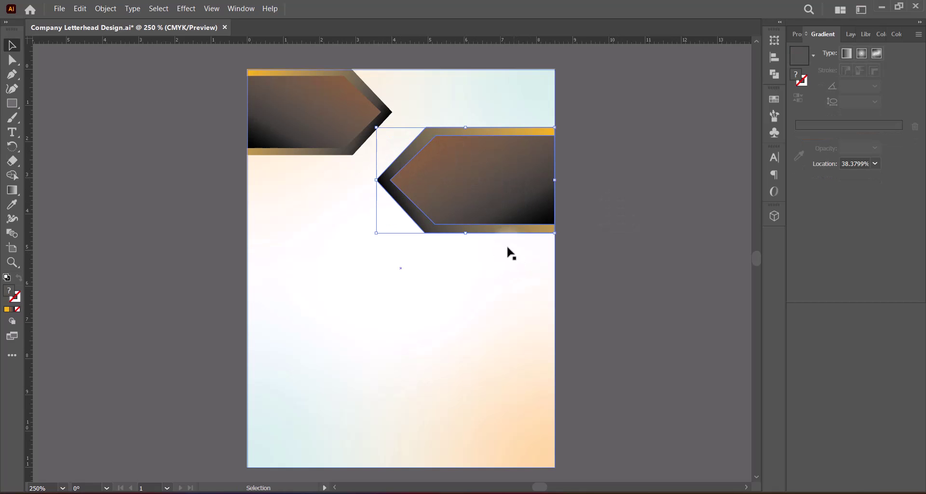
pyautogui.moveTo(465, 233); pyautogui.dragTo(466, 219)
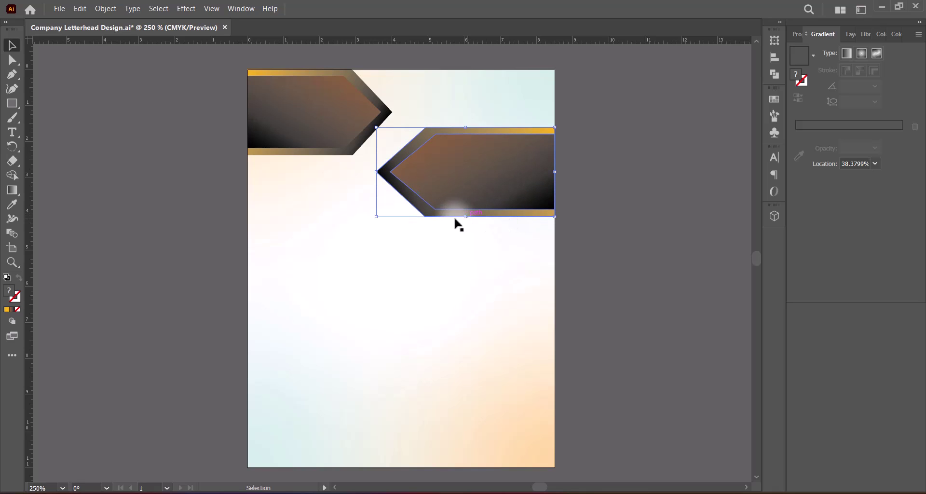
pyautogui.moveTo(376, 172); pyautogui.dragTo(377, 172)
pyautogui.click(501, 172)
pyautogui.click(502, 172)
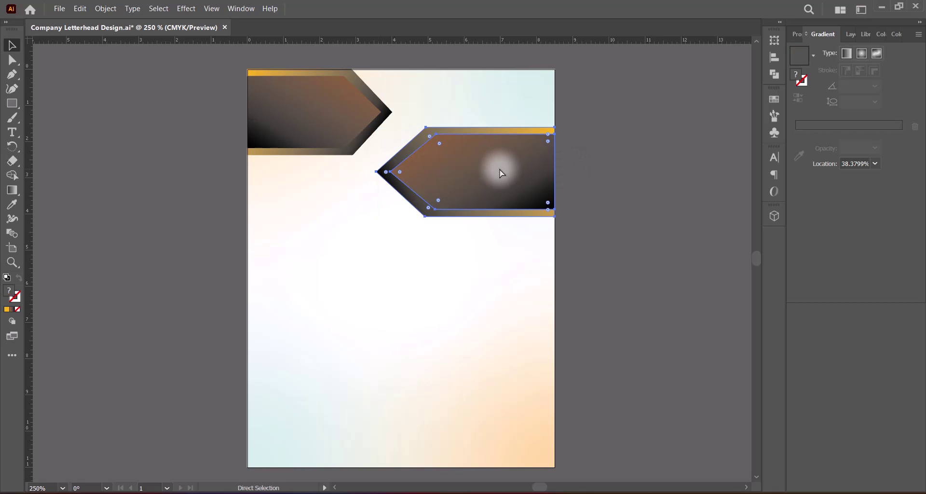
pyautogui.hotkey('ctrl', '2')
# Drag the top-left arrow's tip anchor further right using Direct Selection.
pyautogui.click(374, 134)
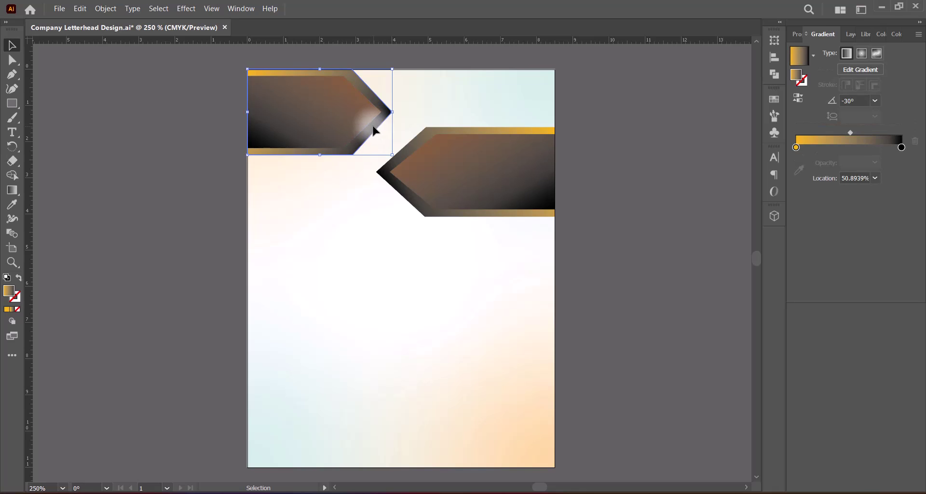
pyautogui.press('a')
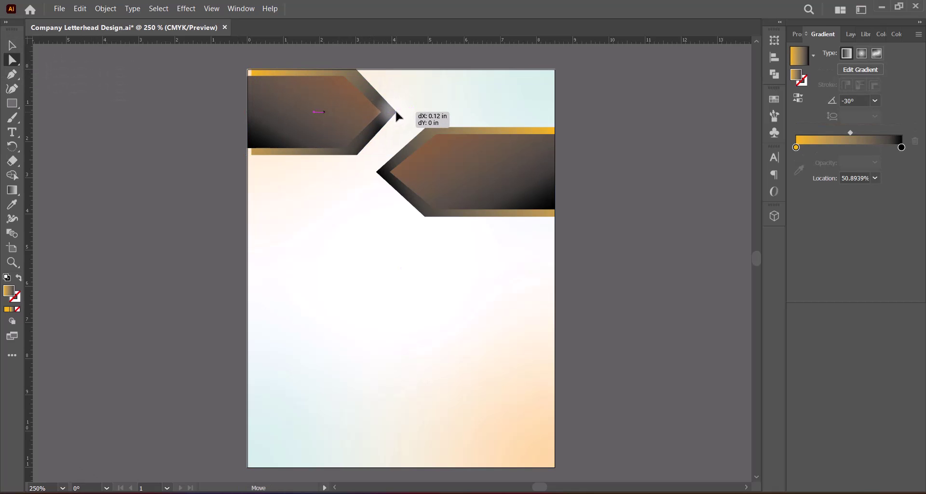
pyautogui.moveTo(392, 113)
pyautogui.mouseDown()
pyautogui.moveTo(406, 110)
pyautogui.moveTo(385, 113)
pyautogui.mouseUp()
pyautogui.click(351, 117)
pyautogui.click(12, 45)
pyautogui.click(598, 182)
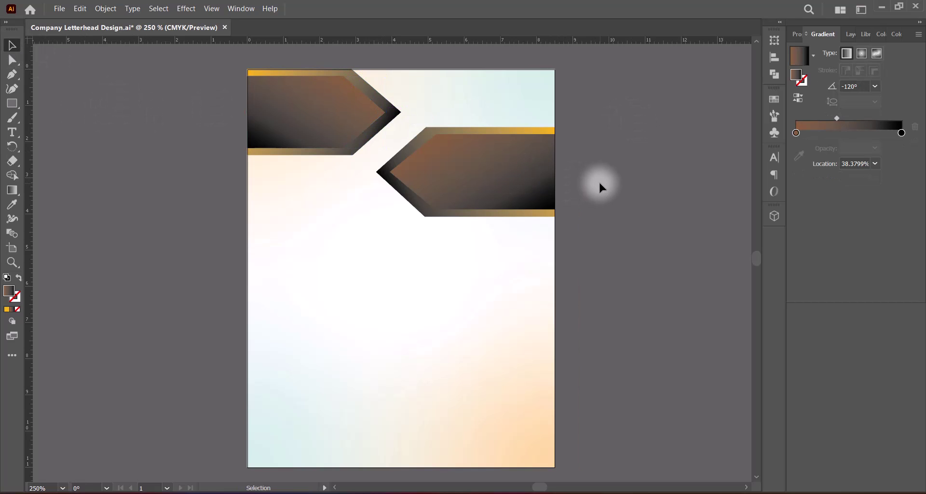
pyautogui.click(461, 184)
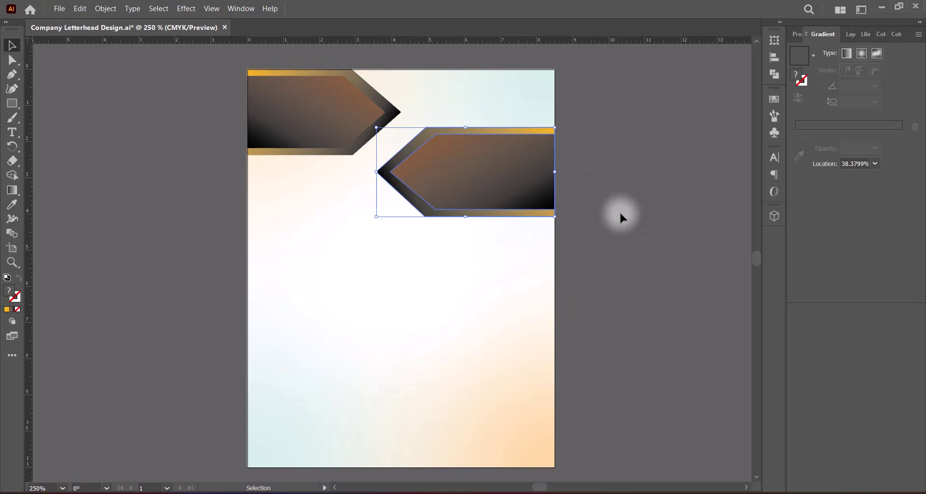
pyautogui.click(609, 222)
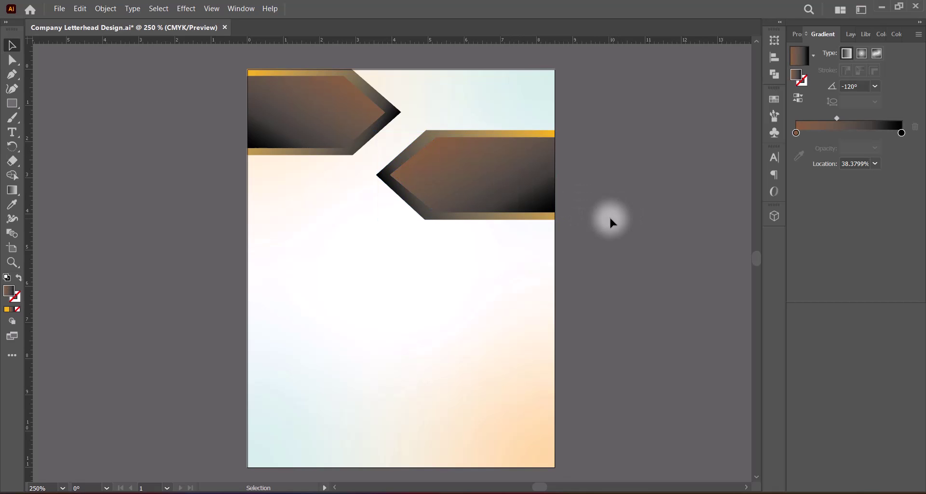
# Adjust both arrows' combined height to about 3.7 in and save the letterhead.
pyautogui.click(293, 103)
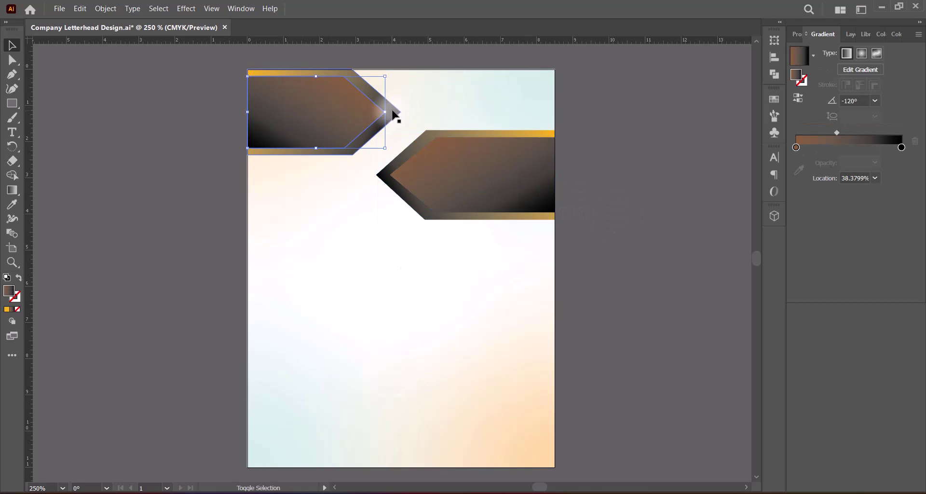
pyautogui.keyDown('shift'); pyautogui.click(452, 190); pyautogui.keyUp('shift')
pyautogui.moveTo(400, 219); pyautogui.dragTo(400, 198)
pyautogui.click(597, 191)
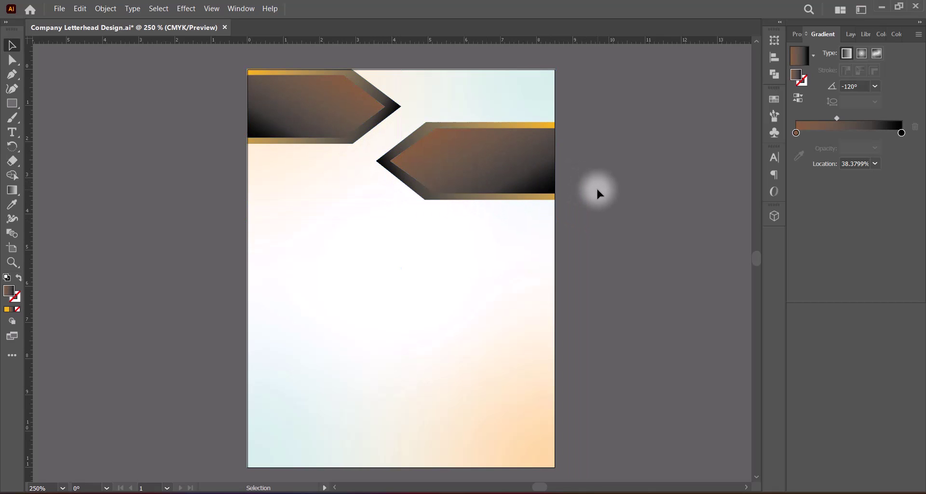
pyautogui.click(324, 116)
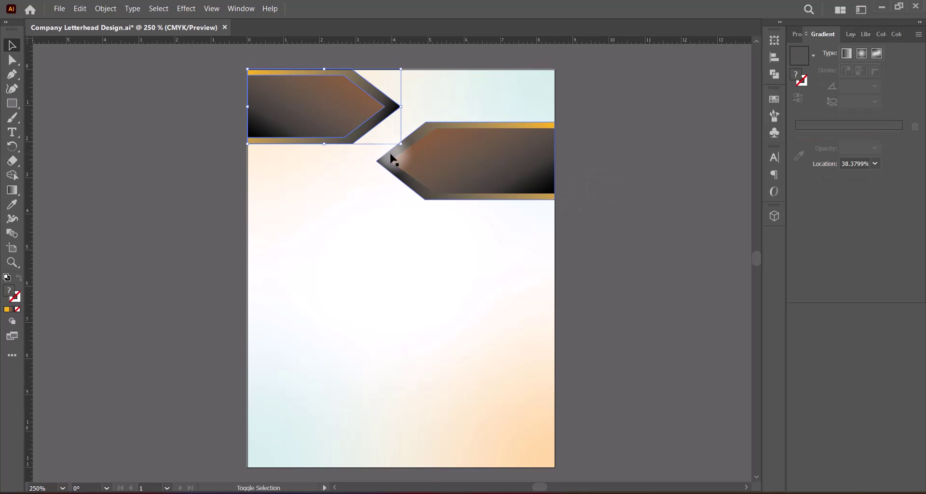
pyautogui.keyDown('shift'); pyautogui.click(411, 189); pyautogui.keyUp('shift')
pyautogui.moveTo(400, 199); pyautogui.dragTo(400, 202)
pyautogui.click(594, 203)
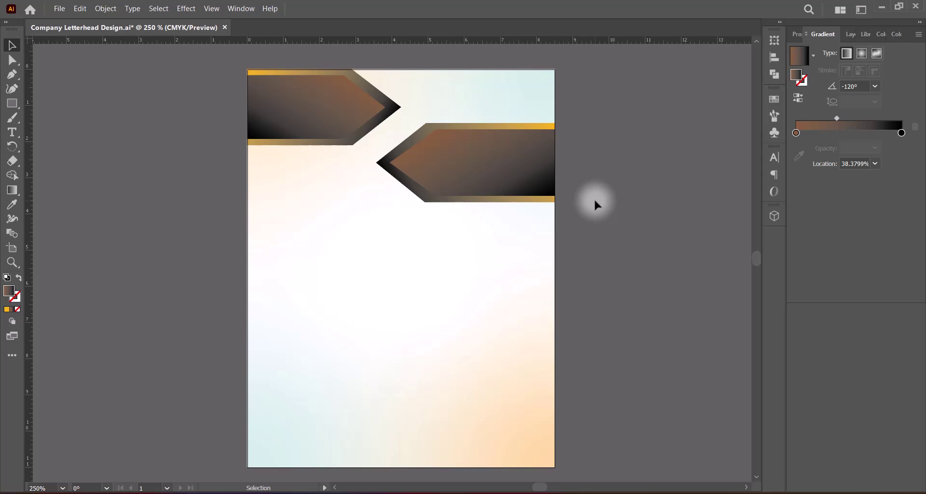
pyautogui.hotkey('ctrl', 's')
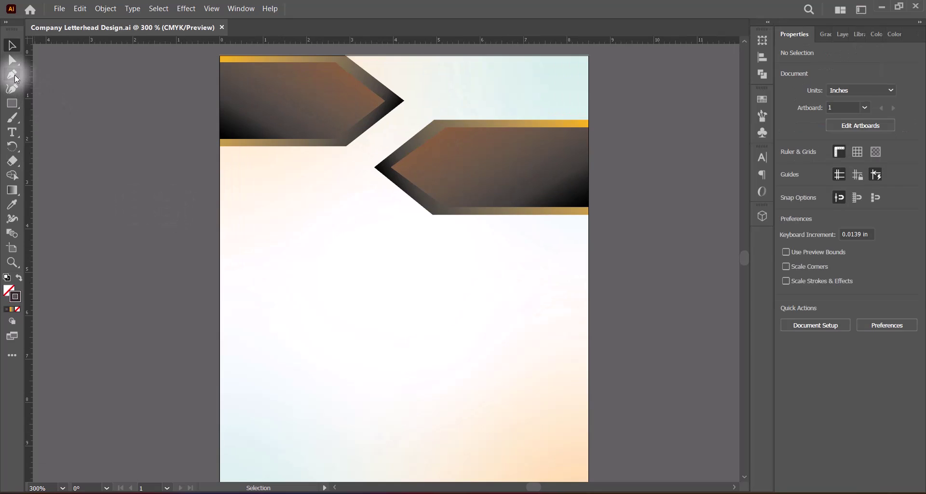
# Start a Pen path at the left edge, undo the stray segment, and set the fill to dark brown.
pyautogui.click(13, 74)
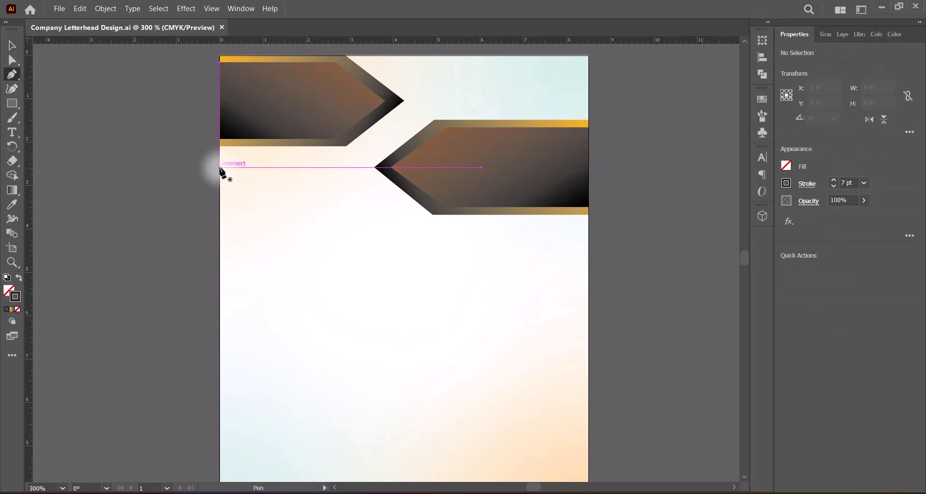
pyautogui.click(219, 205)
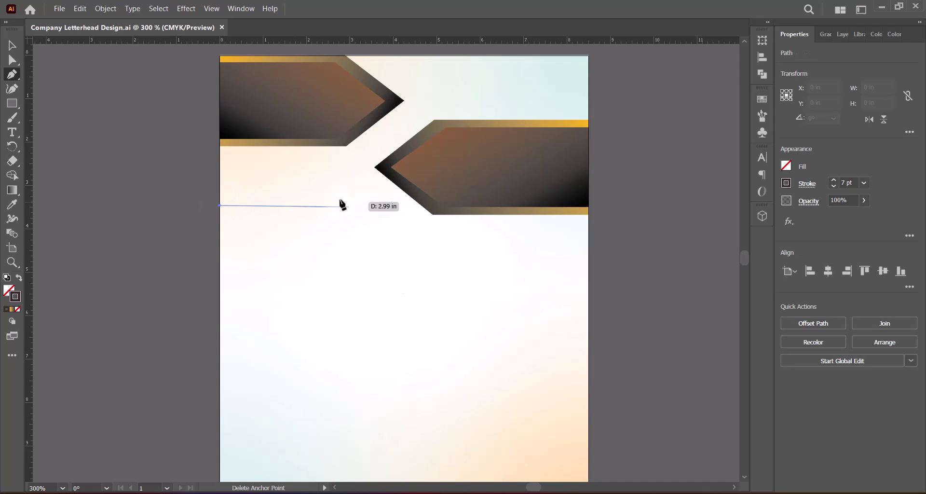
pyautogui.click(374, 206)
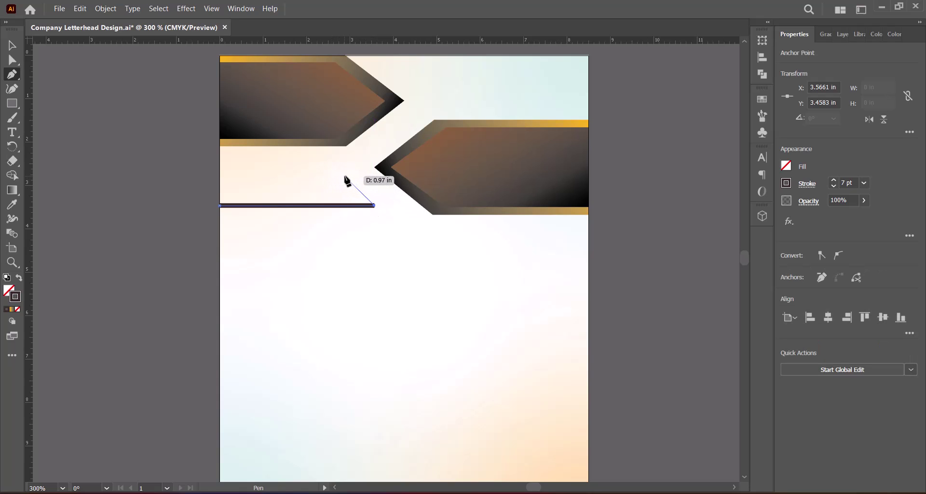
pyautogui.click(11, 45)
pyautogui.hotkey('ctrl', 'z')
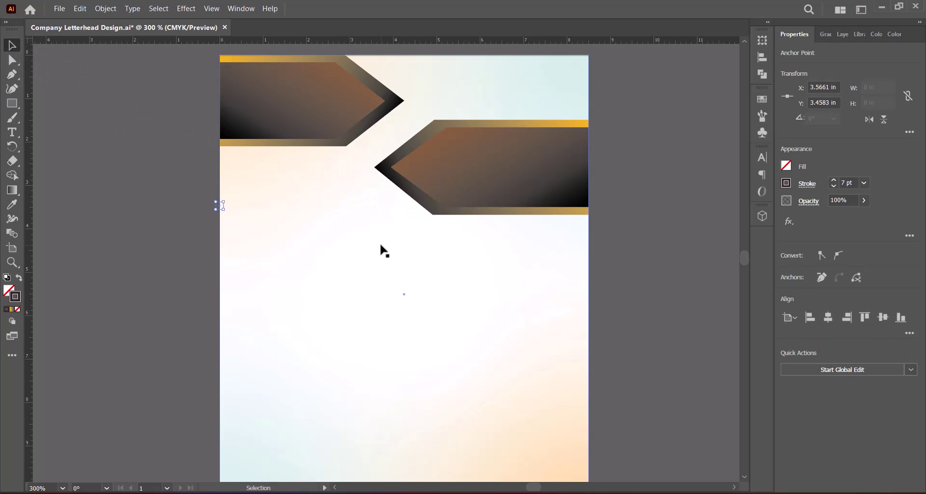
pyautogui.click(18, 309)
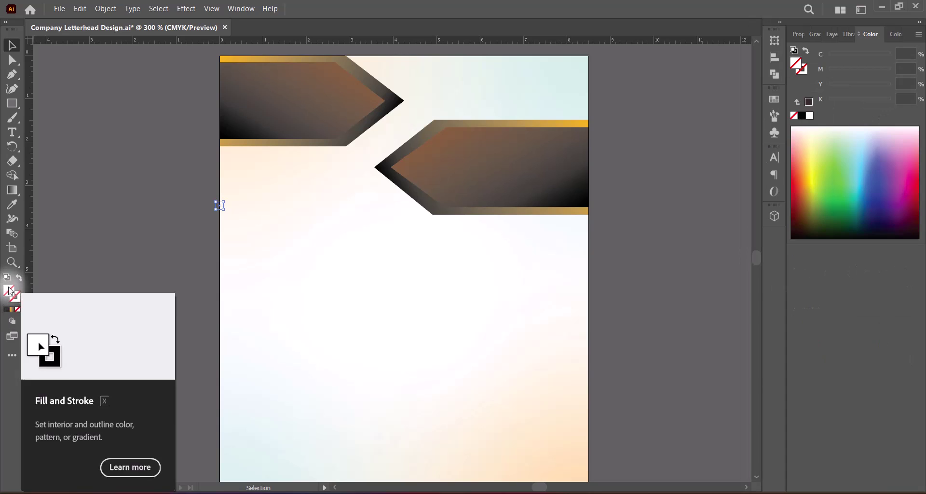
pyautogui.click(321, 230)
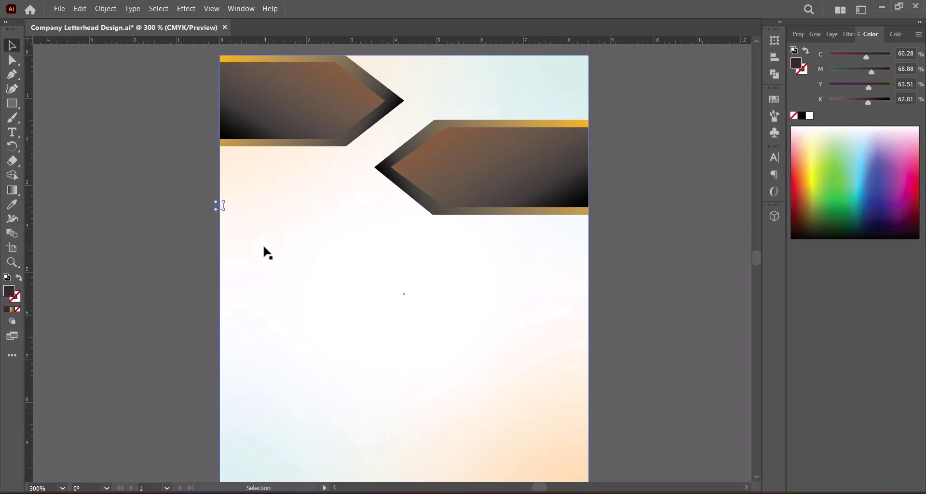
pyautogui.click(130, 262)
# Draw the zigzag band from the left edge up to the top edge, down between banners, closing at start.
pyautogui.click(12, 74)
pyautogui.click(220, 201)
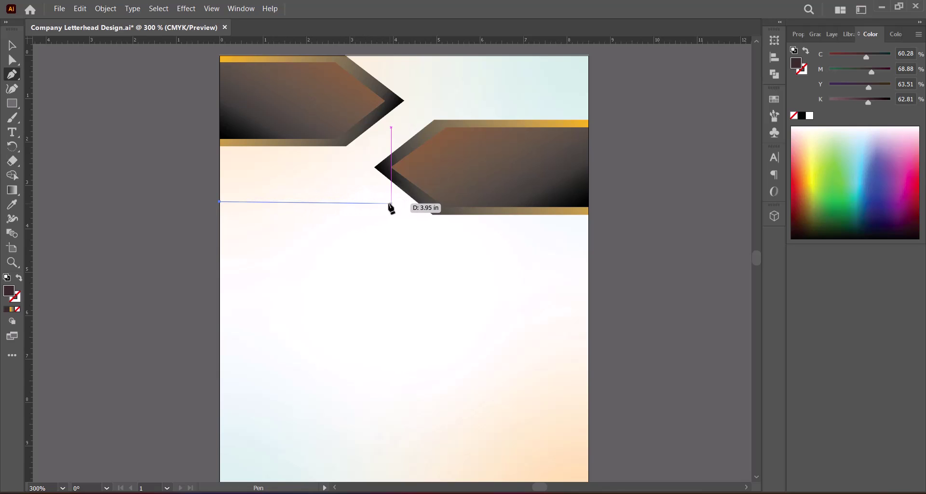
pyautogui.click(336, 167)
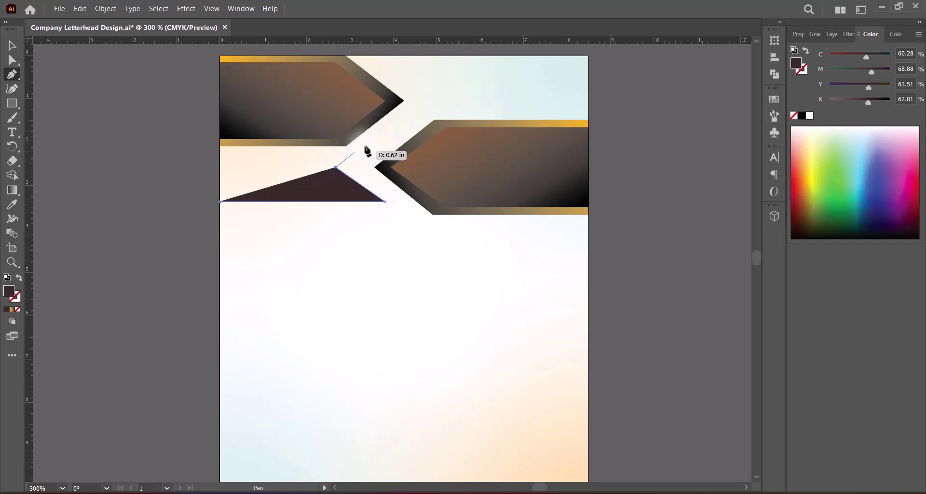
pyautogui.click(433, 86)
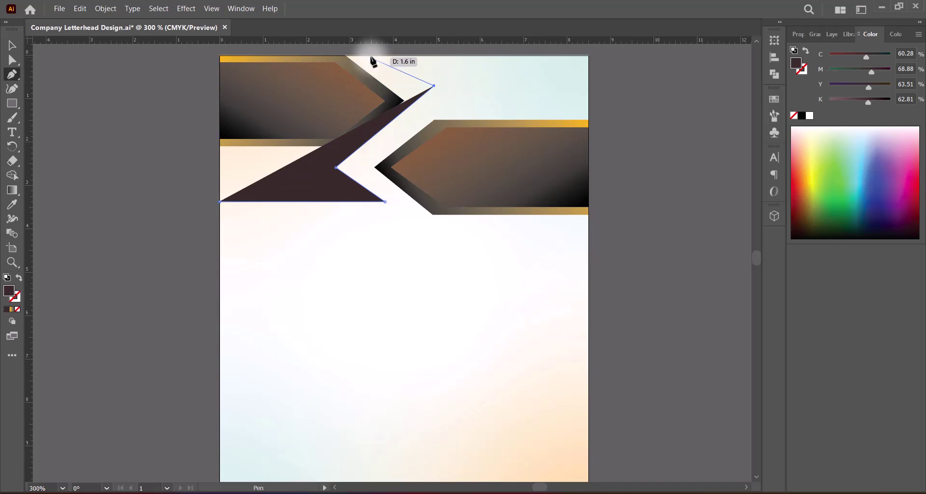
pyautogui.click(396, 56)
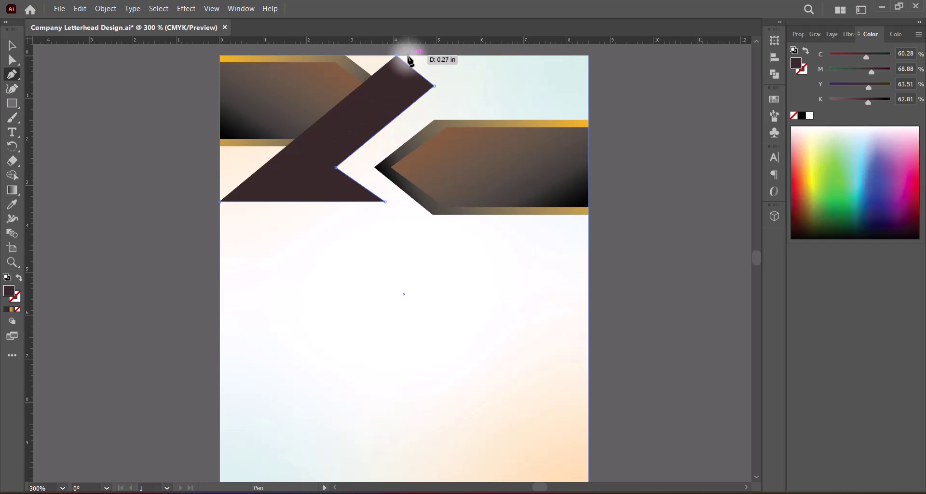
pyautogui.click(409, 55)
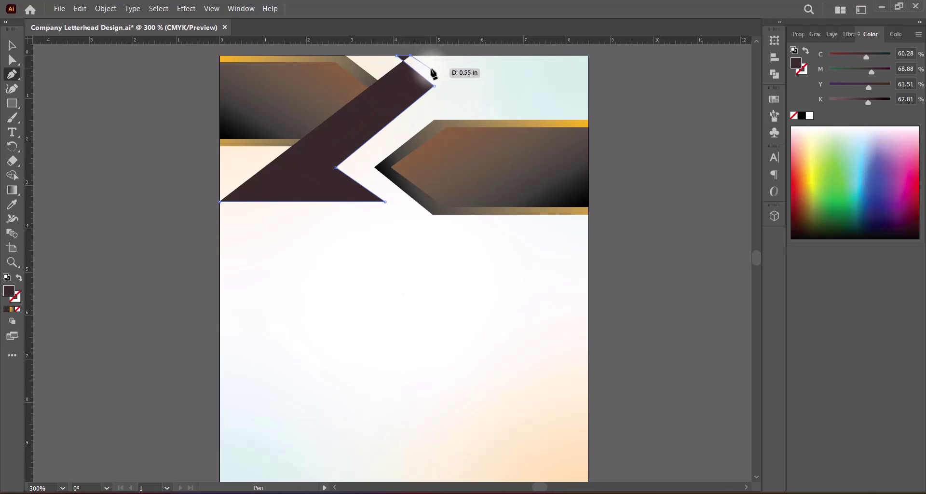
pyautogui.click(450, 86)
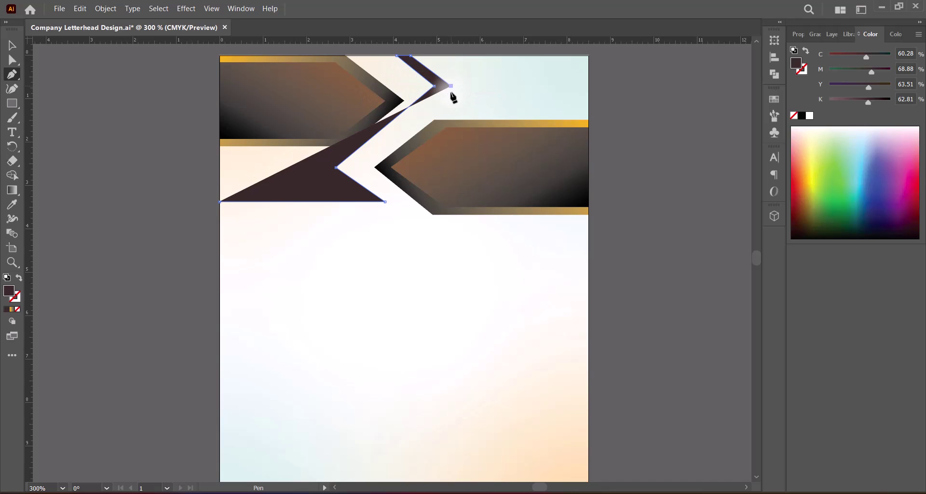
pyautogui.click(354, 167)
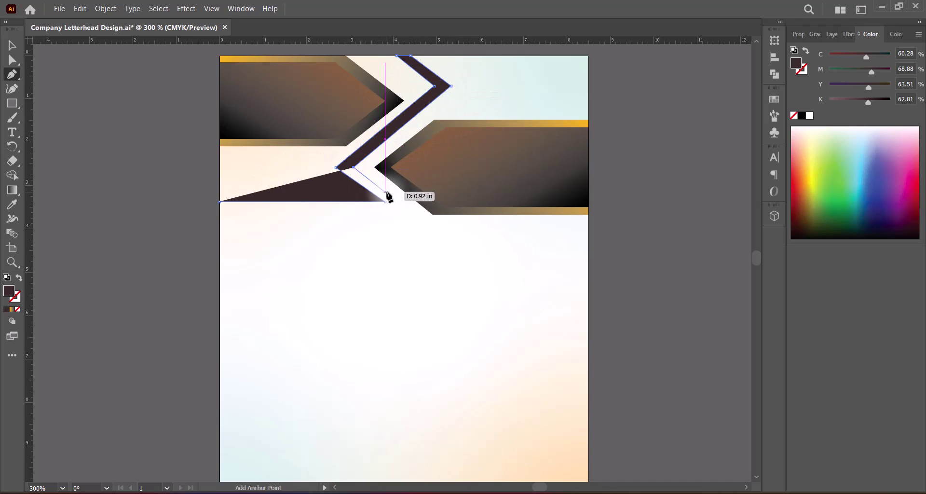
pyautogui.click(421, 214)
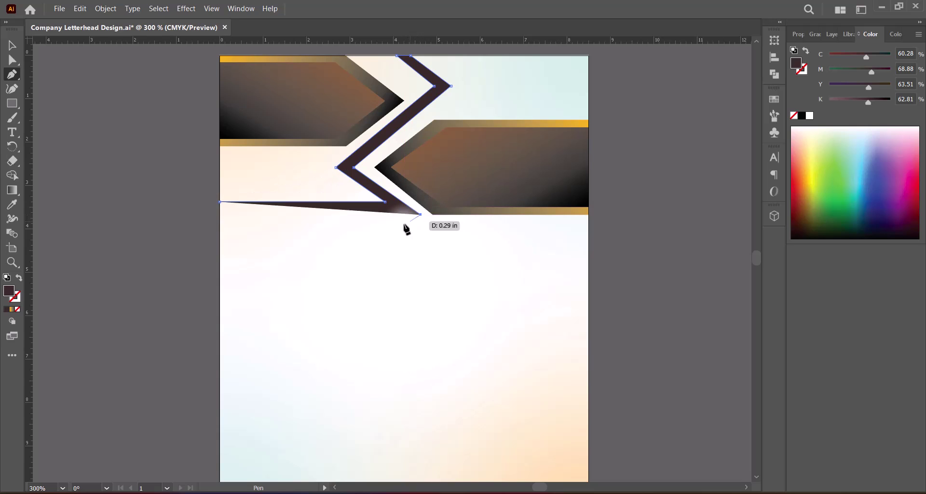
pyautogui.click(220, 214)
pyautogui.click(220, 202)
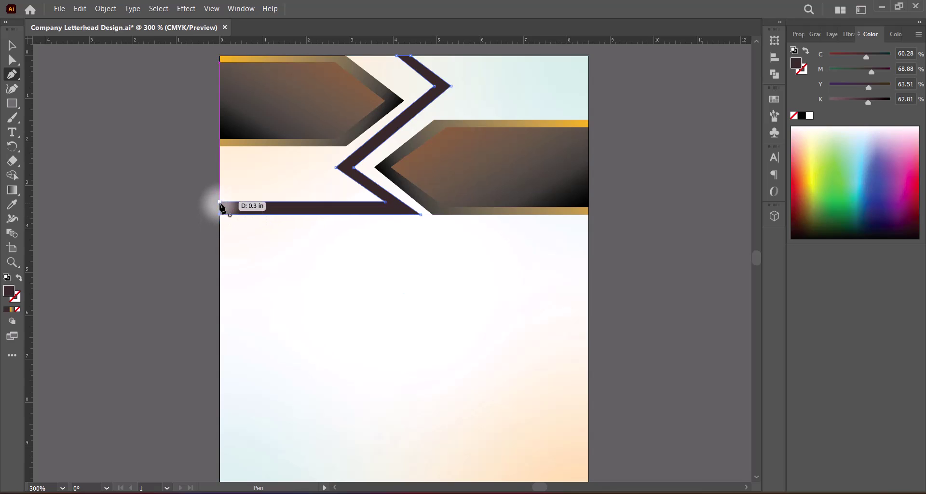
# Shift the zigzag band's top anchors to line up with the neighbouring banner edge.
pyautogui.press('v')
pyautogui.click(600, 215)
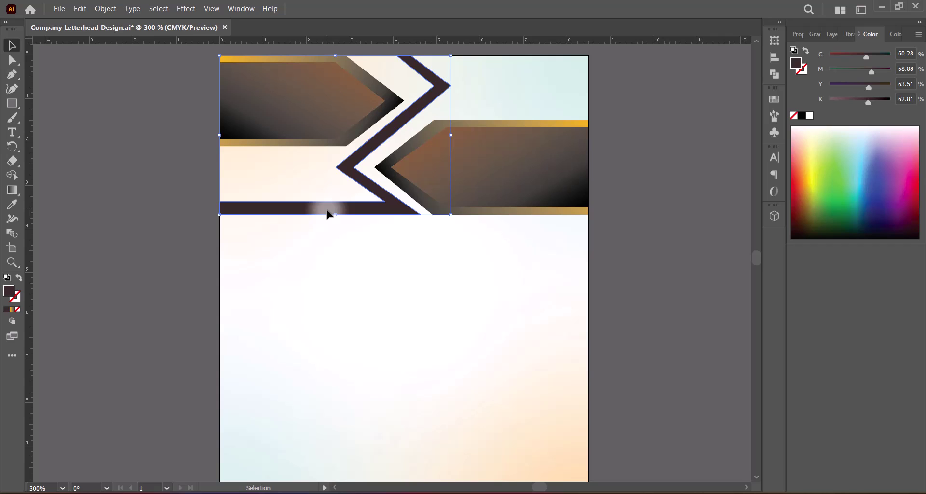
pyautogui.click(12, 59)
pyautogui.click(419, 68)
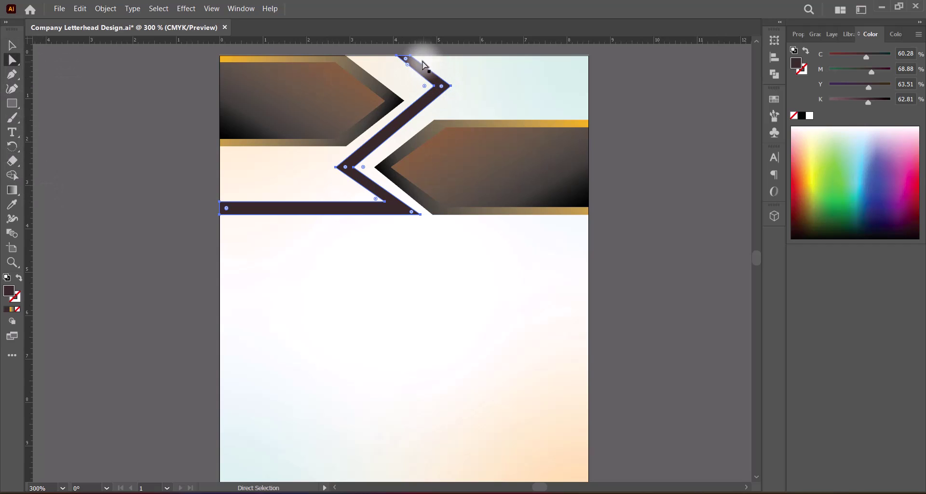
pyautogui.click(411, 58)
pyautogui.moveTo(412, 58); pyautogui.dragTo(416, 58)
pyautogui.click(616, 140)
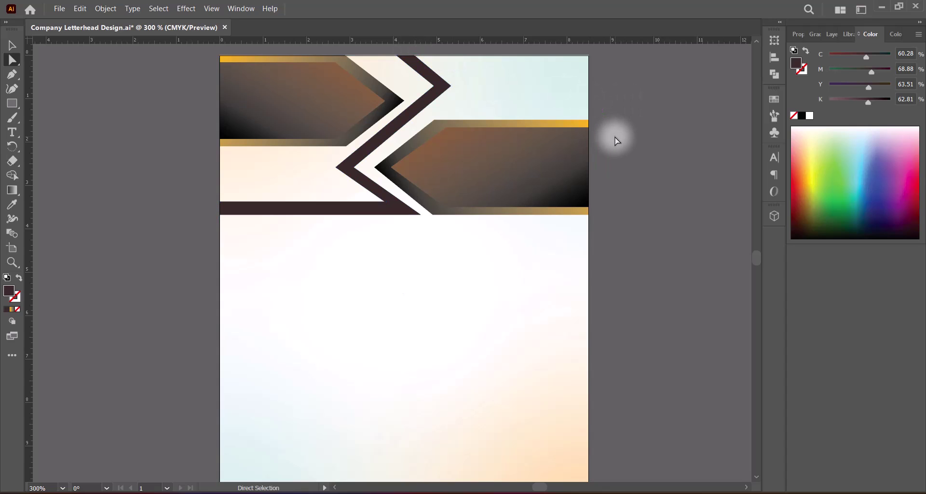
pyautogui.click(437, 92)
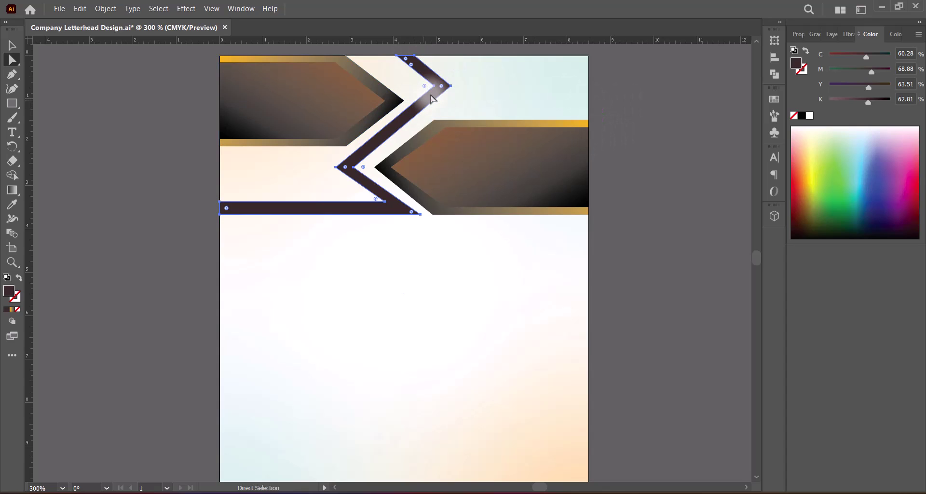
pyautogui.moveTo(437, 90); pyautogui.dragTo(430, 80)
pyautogui.click(630, 129)
# Raise both ends of the band's bottom bar and move its inner corner slightly left.
pyautogui.click(250, 210)
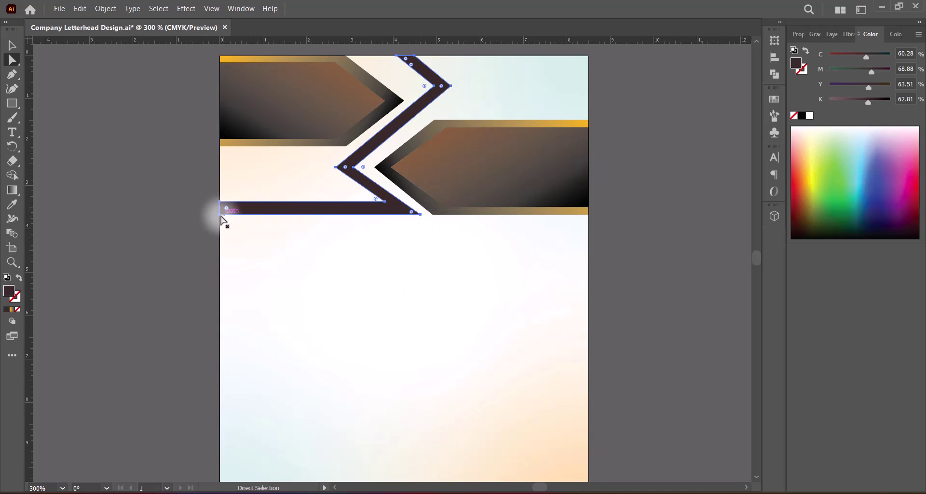
pyautogui.moveTo(219, 214); pyautogui.dragTo(220, 212)
pyautogui.moveTo(421, 214); pyautogui.dragTo(411, 211)
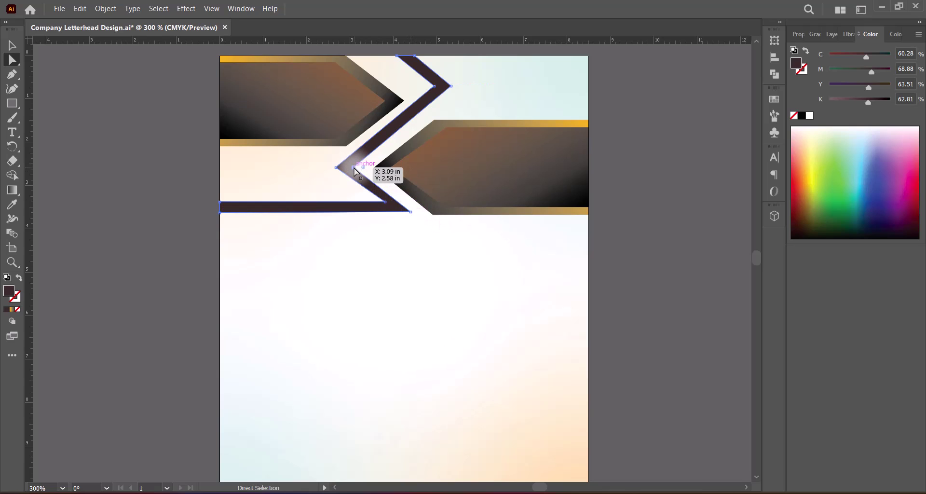
pyautogui.moveTo(355, 171); pyautogui.dragTo(349, 171)
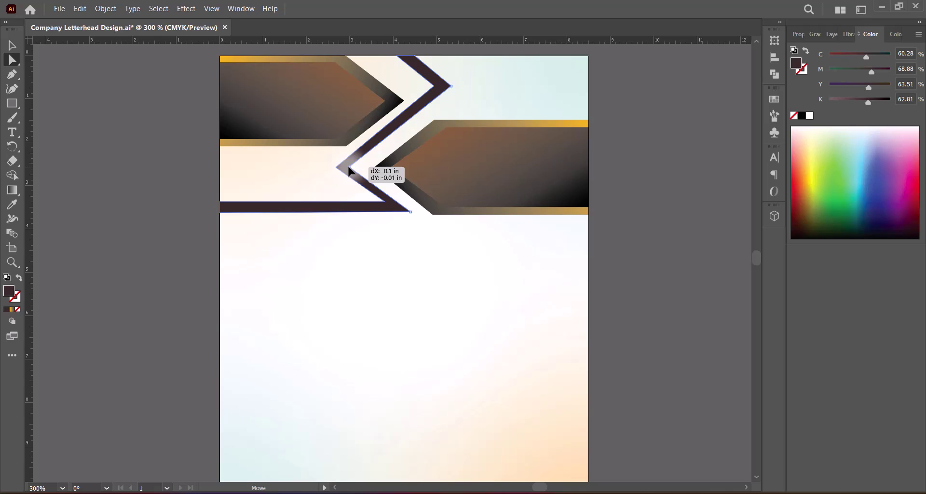
pyautogui.click(643, 236)
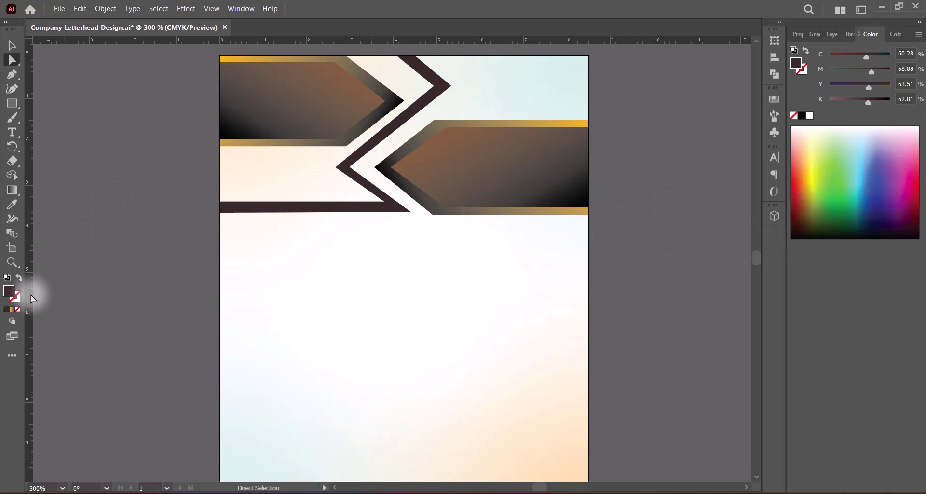
pyautogui.click(12, 45)
# Apply a gradient fill to the zigzag band and set its angle to -60°.
pyautogui.click(285, 208)
pyautogui.click(8, 309)
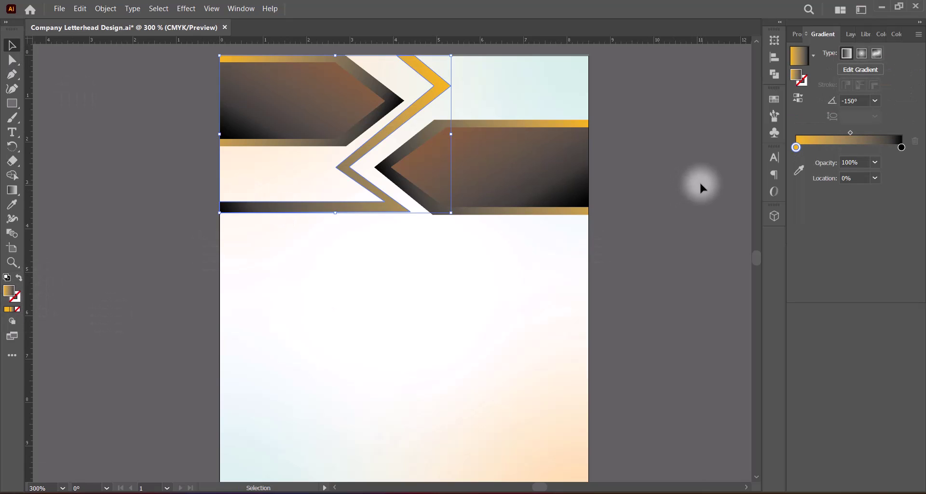
pyautogui.click(875, 102)
pyautogui.click(888, 155)
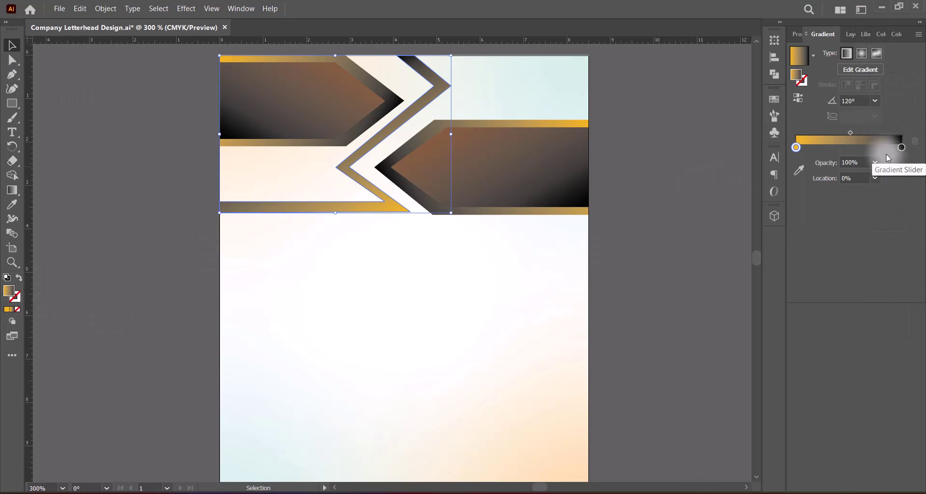
pyautogui.click(875, 100)
pyautogui.click(887, 247)
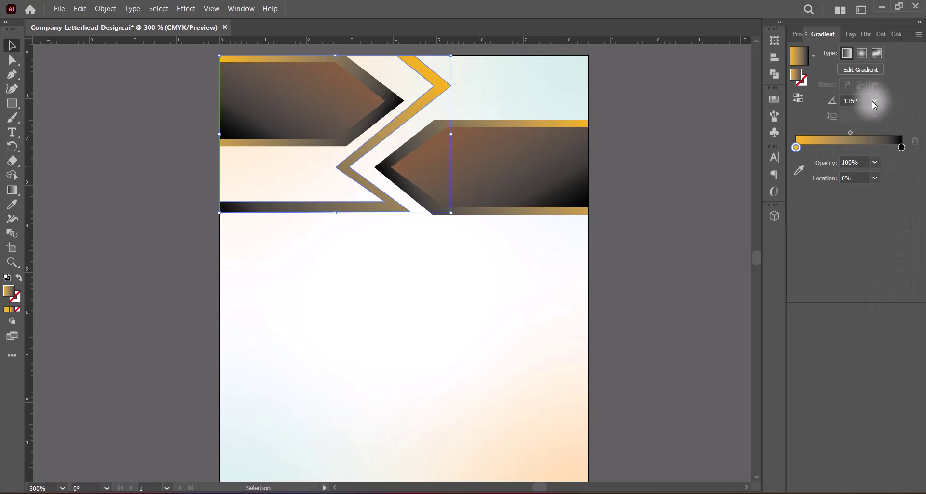
pyautogui.click(874, 100)
pyautogui.click(890, 318)
pyautogui.click(875, 101)
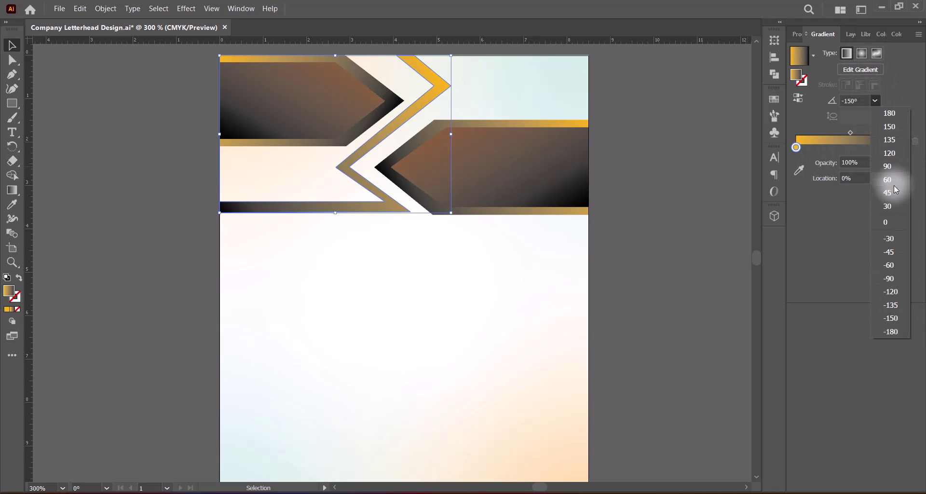
pyautogui.click(892, 183)
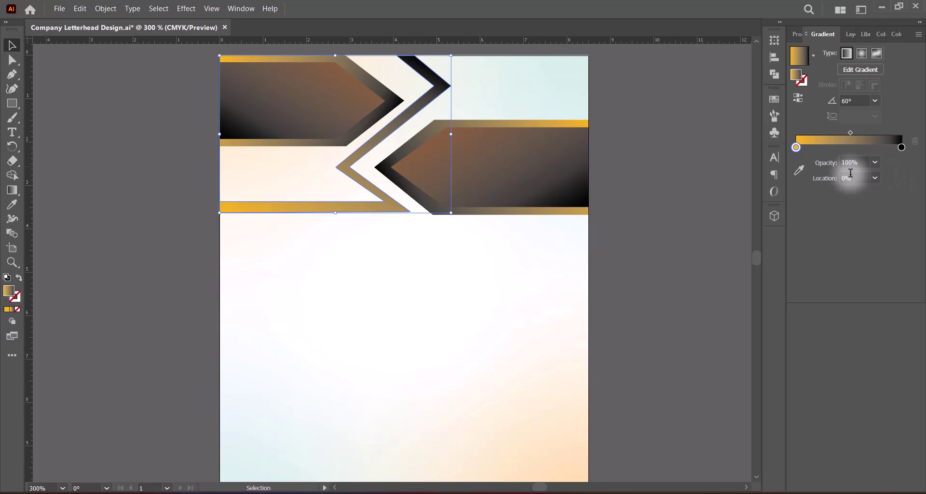
pyautogui.click(874, 100)
pyautogui.click(891, 265)
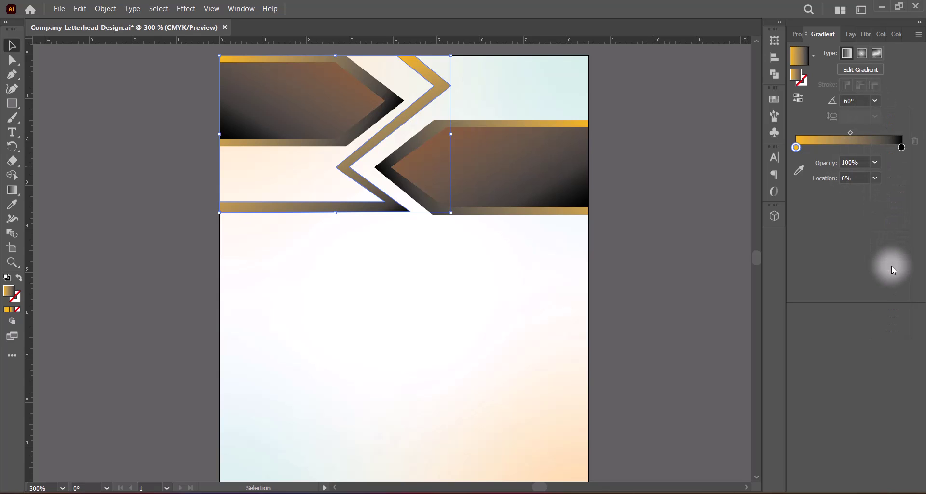
# Set the gradient's left stop to light orange C 0 M 35 Y 85 K 0.
pyautogui.doubleClick(795, 147)
pyautogui.click(781, 226)
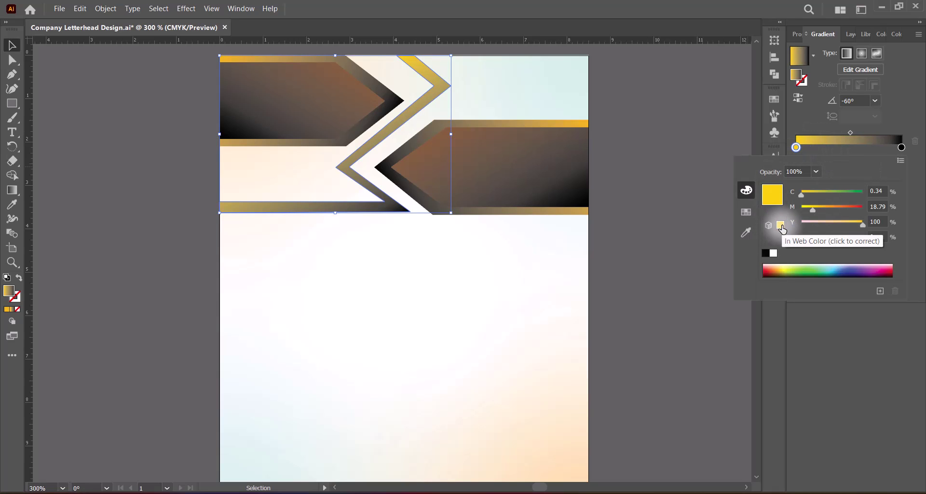
pyautogui.click(746, 212)
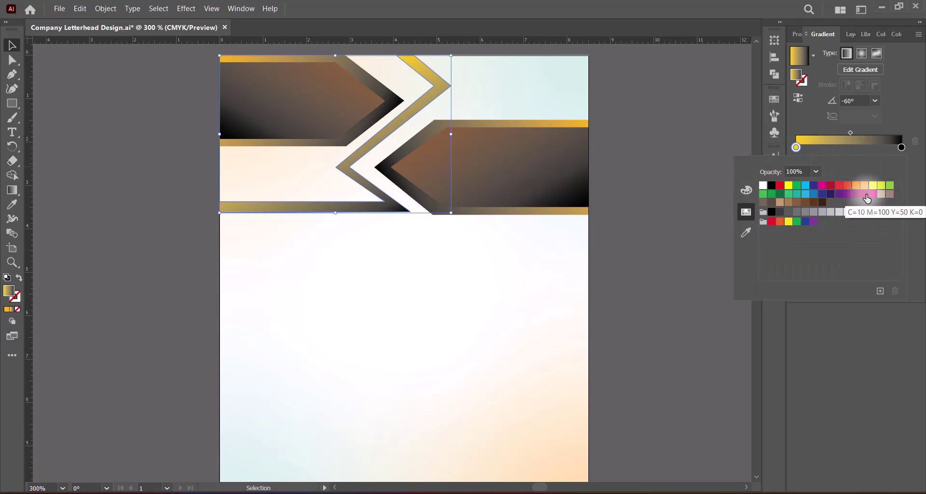
pyautogui.click(788, 203)
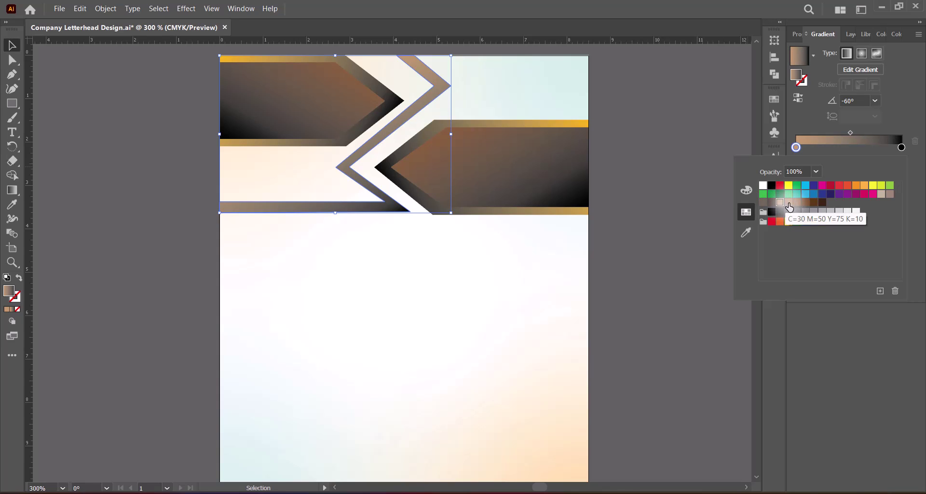
pyautogui.click(864, 185)
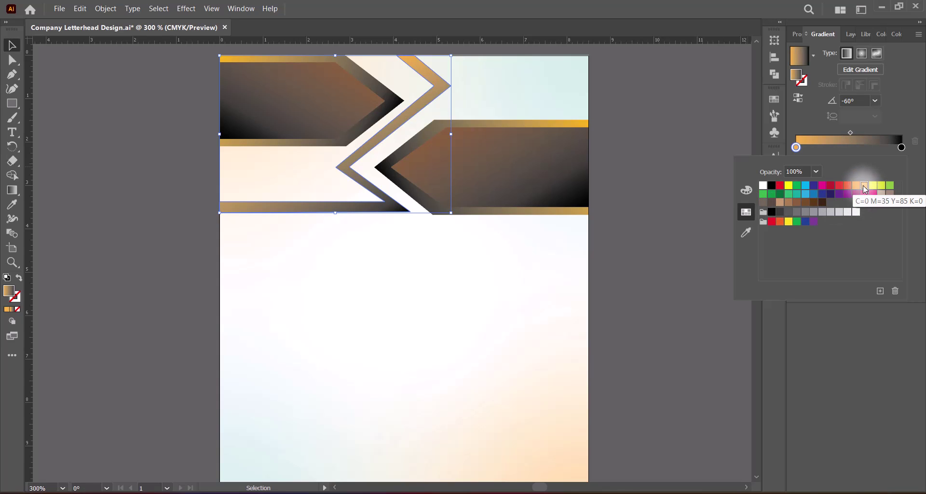
pyautogui.click(675, 83)
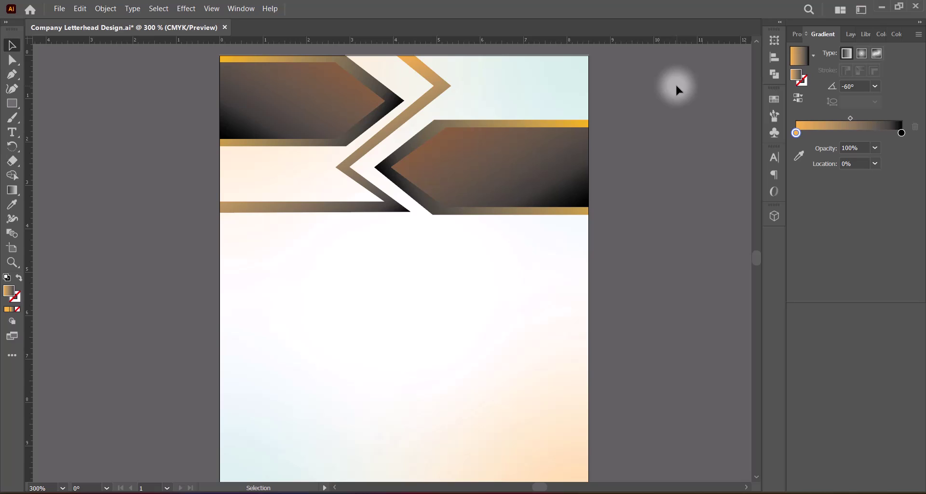
# Try resizing the banner and band group, then undo the resizes.
pyautogui.click(332, 208)
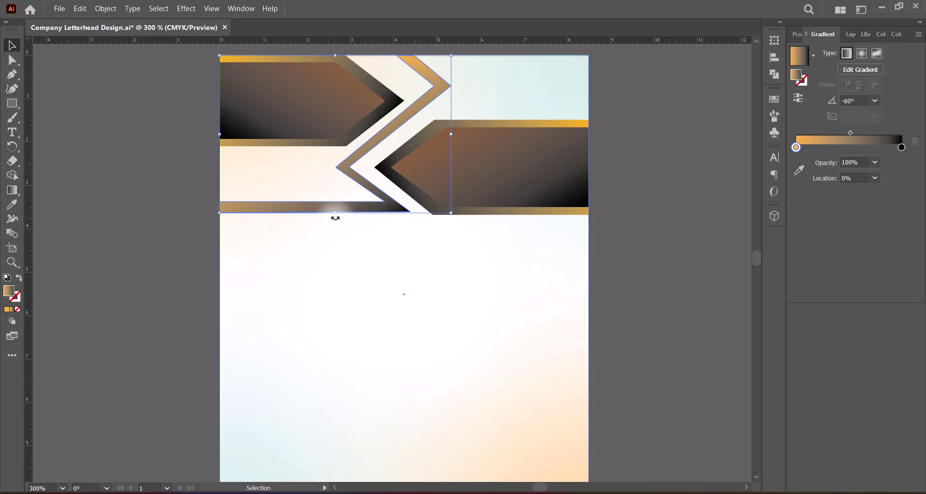
pyautogui.moveTo(335, 215); pyautogui.dragTo(334, 204)
pyautogui.moveTo(451, 130); pyautogui.dragTo(453, 135)
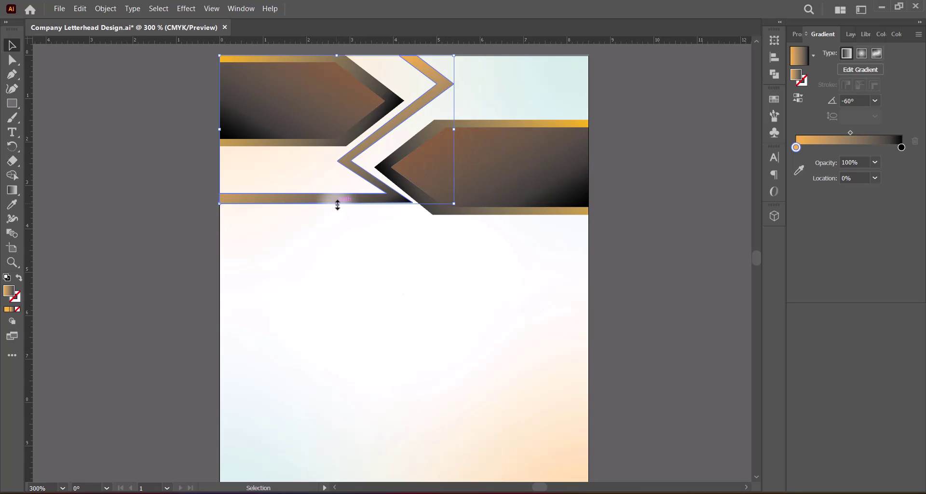
pyautogui.moveTo(336, 204); pyautogui.dragTo(335, 213)
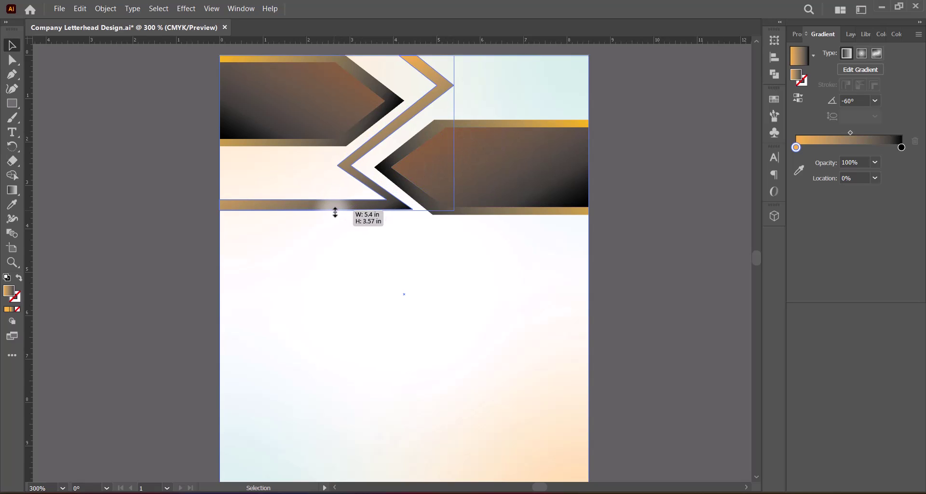
pyautogui.hotkey('ctrl', 'z')
pyautogui.hotkey('ctrl', 'z')
pyautogui.hotkey('ctrl', 'z')
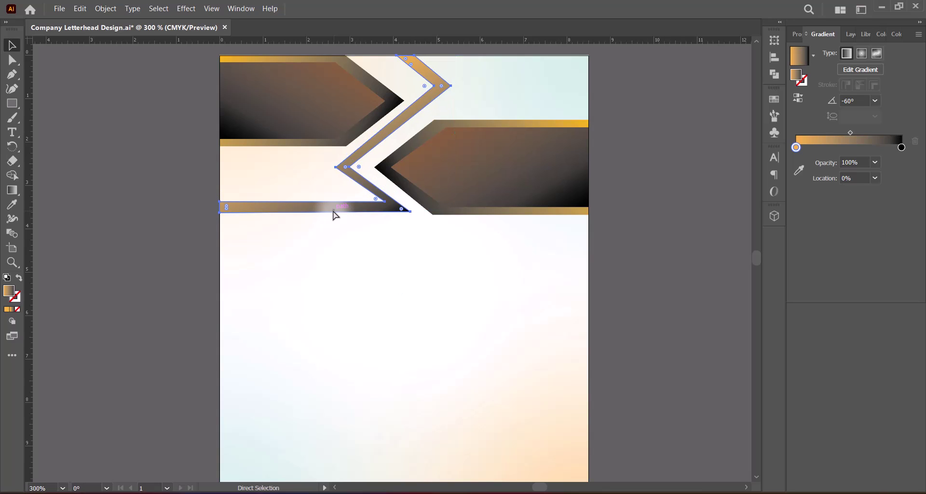
pyautogui.click(665, 227)
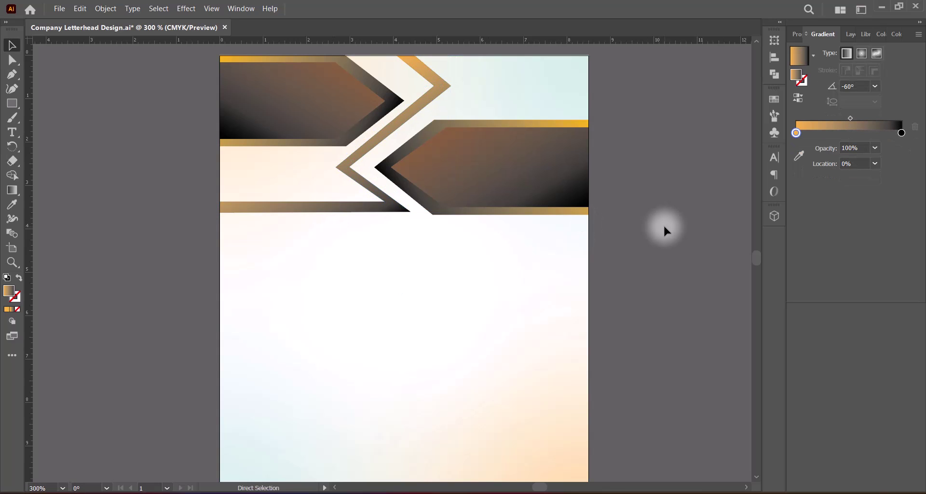
# Give the zigzag stripe the taupe-brown gradient and stretch it slightly taller.
pyautogui.hotkey('ctrl', 'z')
pyautogui.click(455, 150)
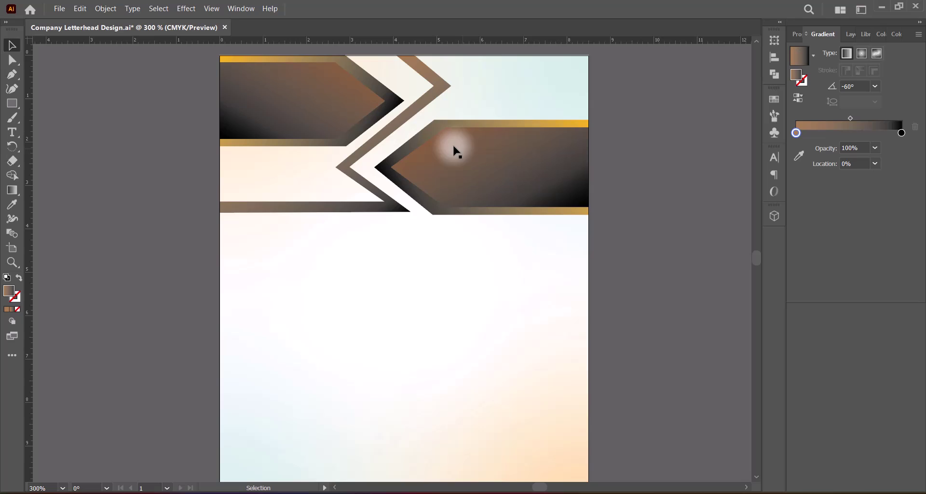
pyautogui.click(345, 170)
pyautogui.moveTo(333, 212); pyautogui.dragTo(334, 217)
pyautogui.click(642, 251)
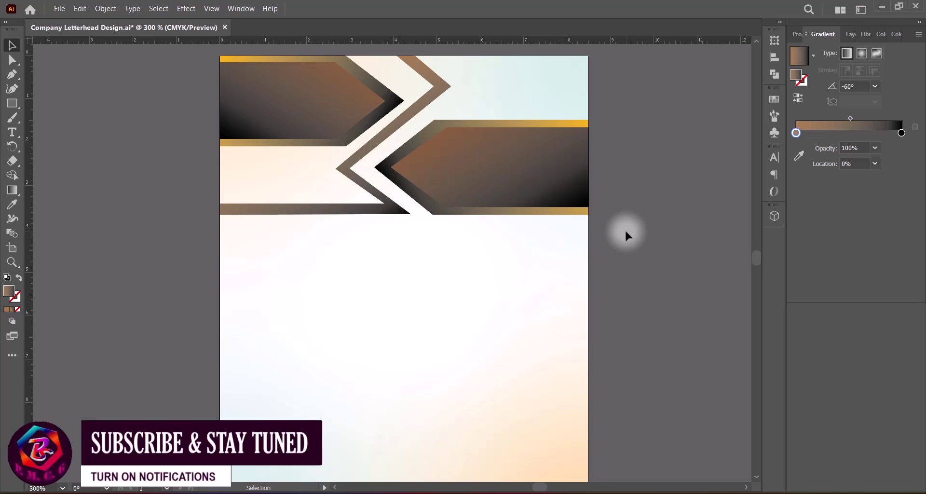
# Select the page background, return to the Selection tool and save the letterhead.
pyautogui.press('a')
pyautogui.click(499, 267)
pyautogui.press('v')
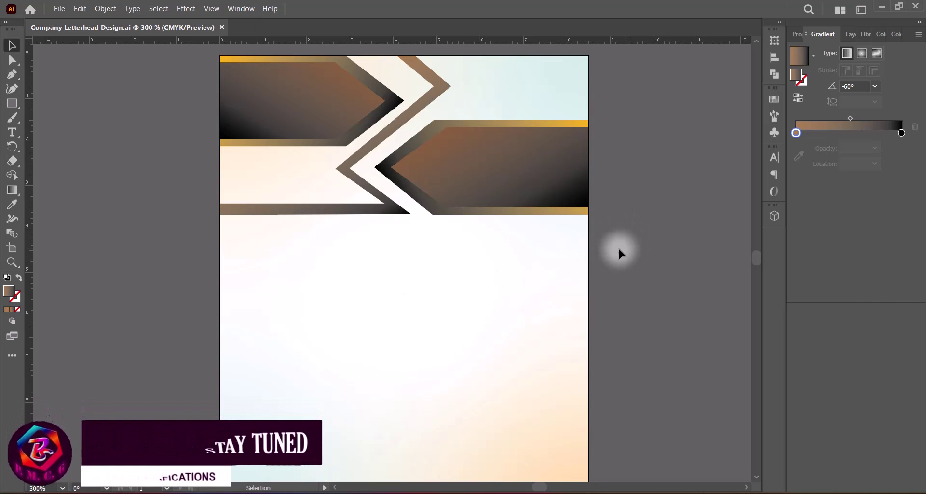
pyautogui.hotkey('ctrl', 's')
# Set the view zoom to 280%, then to 250%.
pyautogui.moveTo(48, 488); pyautogui.dragTo(19, 489)
pyautogui.write('2')
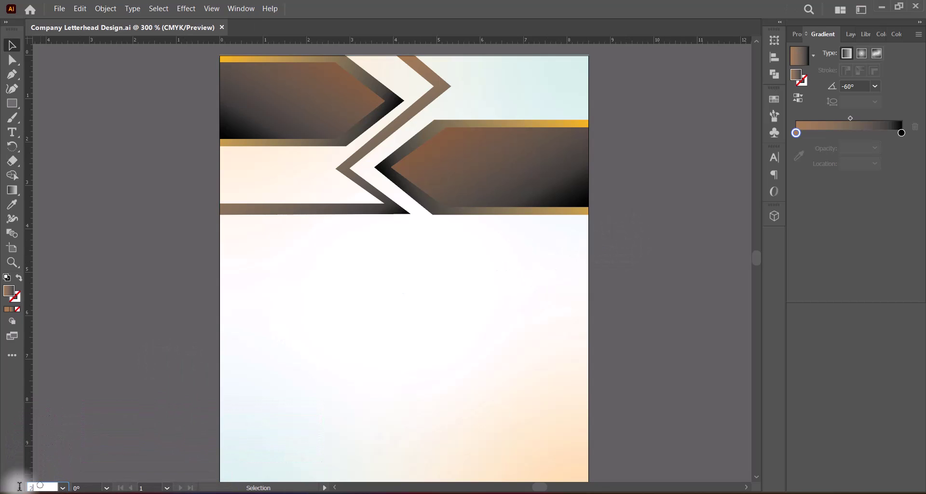
pyautogui.write('80')
pyautogui.press('Return')
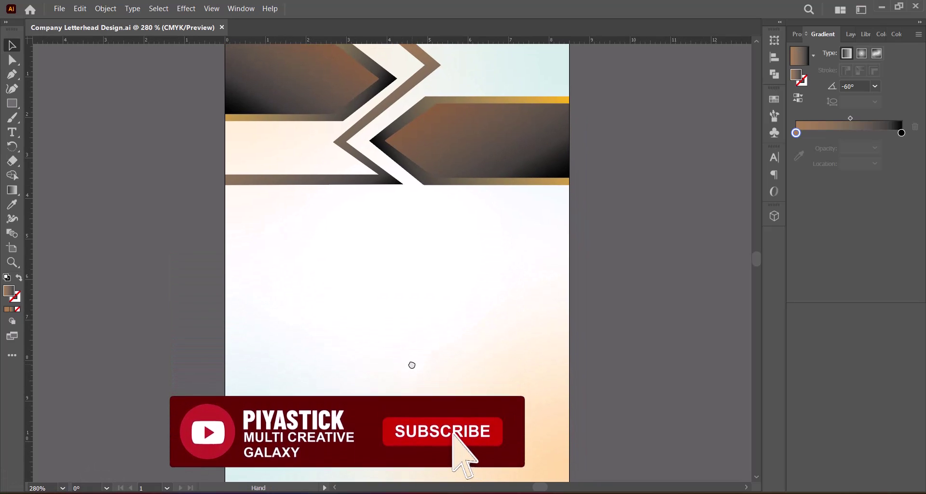
pyautogui.moveTo(48, 488); pyautogui.dragTo(30, 488)
pyautogui.write('250')
pyautogui.press('Return')
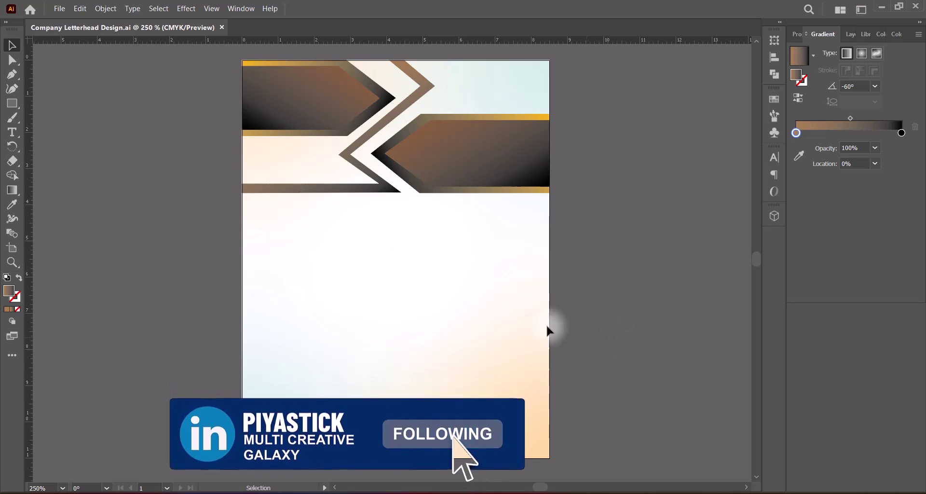
# Select the four header shapes and pull their bottom edge up to shorten them.
pyautogui.click(359, 103)
pyautogui.keyDown('shift'); pyautogui.click(373, 86); pyautogui.keyUp('shift')
pyautogui.keyDown('shift'); pyautogui.click(355, 144); pyautogui.keyUp('shift')
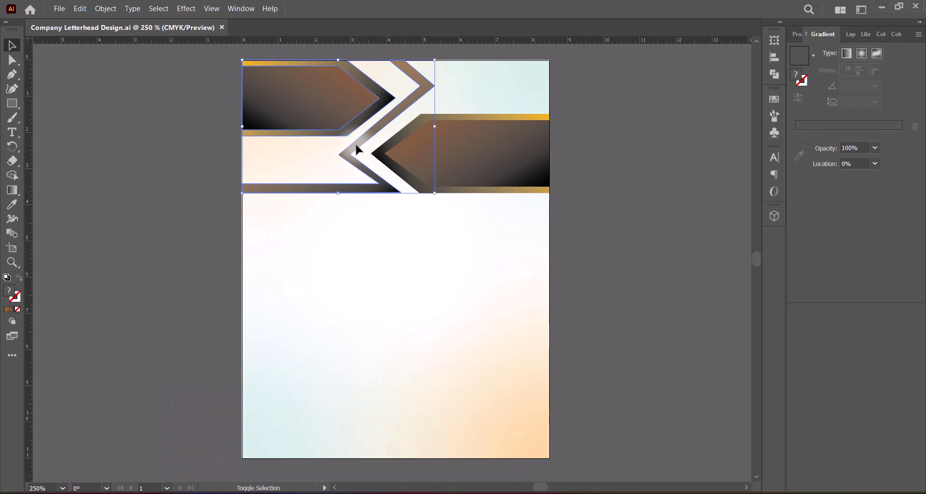
pyautogui.keyDown('shift'); pyautogui.click(384, 148); pyautogui.keyUp('shift')
pyautogui.moveTo(396, 193)
pyautogui.mouseDown()
pyautogui.moveTo(395, 169)
pyautogui.moveTo(396, 184)
pyautogui.mouseUp()
# Deselect the header group and save the letterhead again.
pyautogui.click(636, 211)
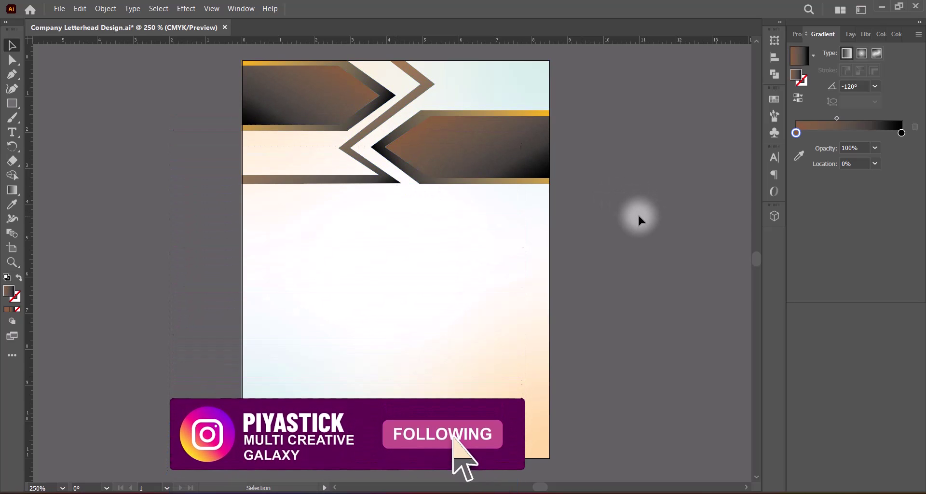
pyautogui.hotkey('ctrl', 's')
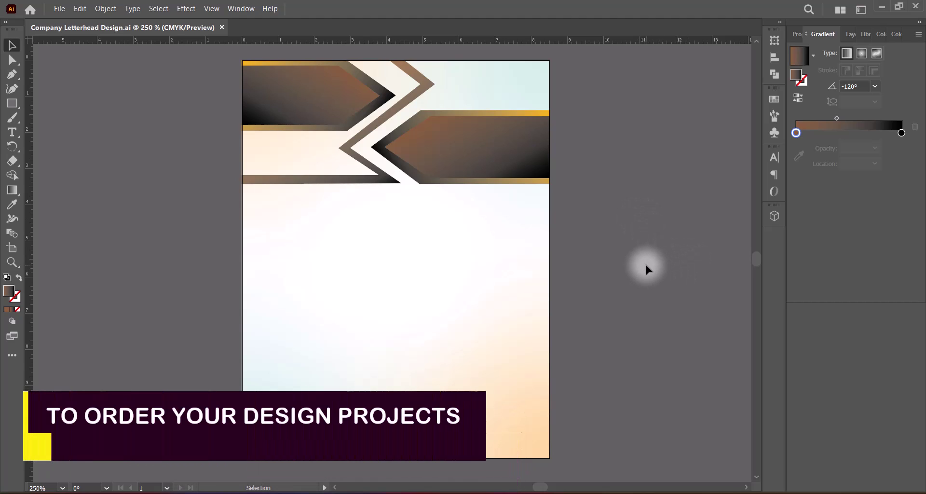
pyautogui.scroll(1, 371, 425)
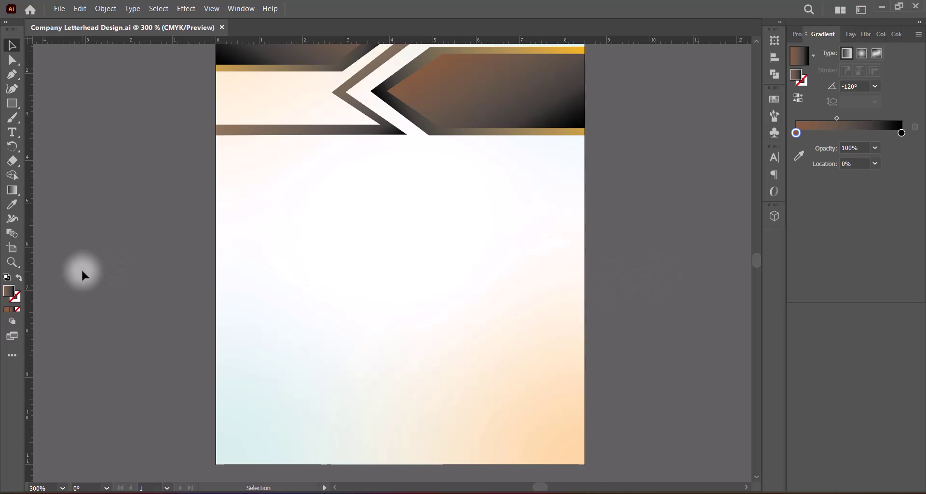
pyautogui.scroll(3, 633, 254)
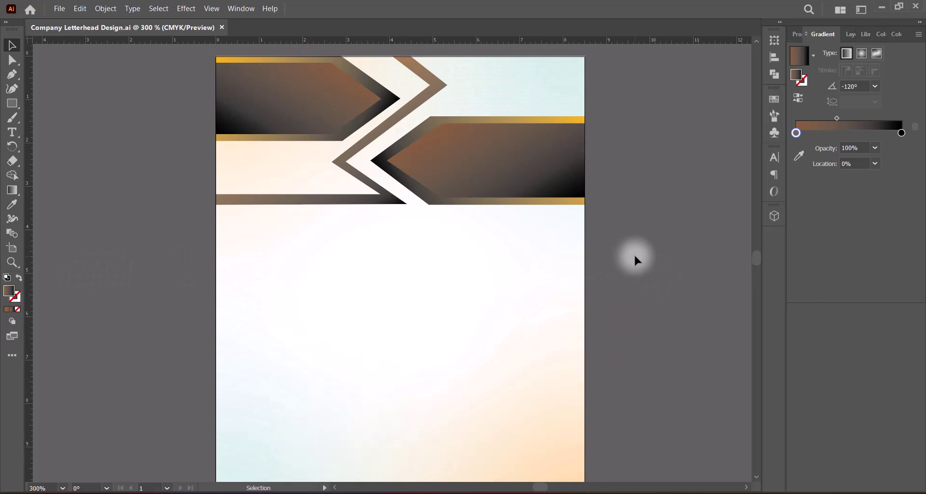
pyautogui.scroll(-3, 632, 254)
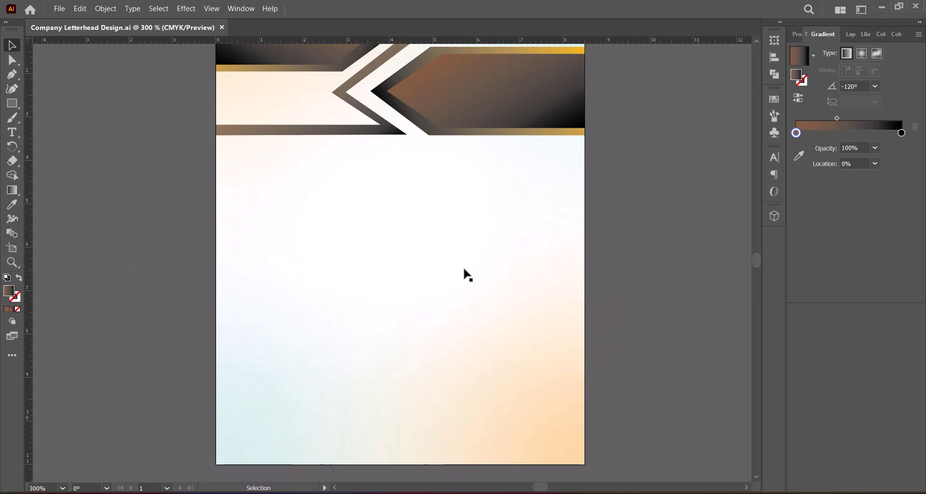
# Pen-draw a closed five-point ribbon with a notched right end along the lower-left edge, then select it.
pyautogui.click(12, 74)
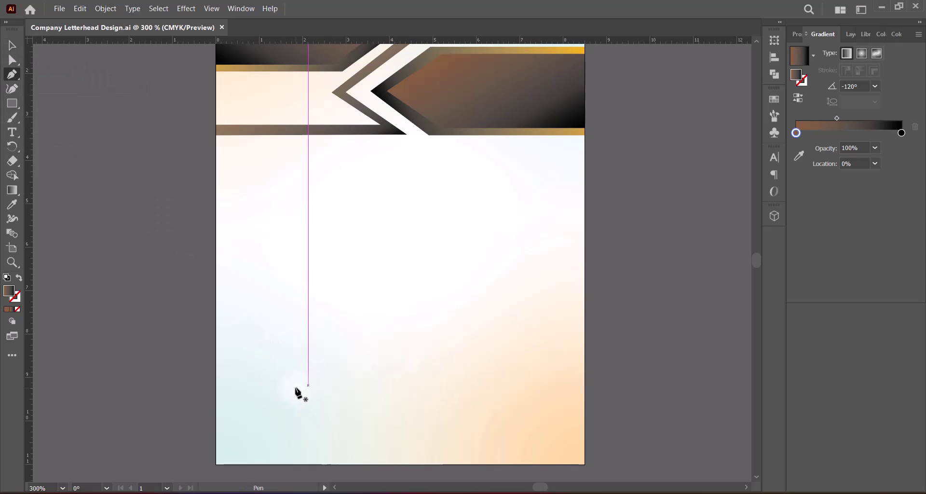
pyautogui.click(216, 397)
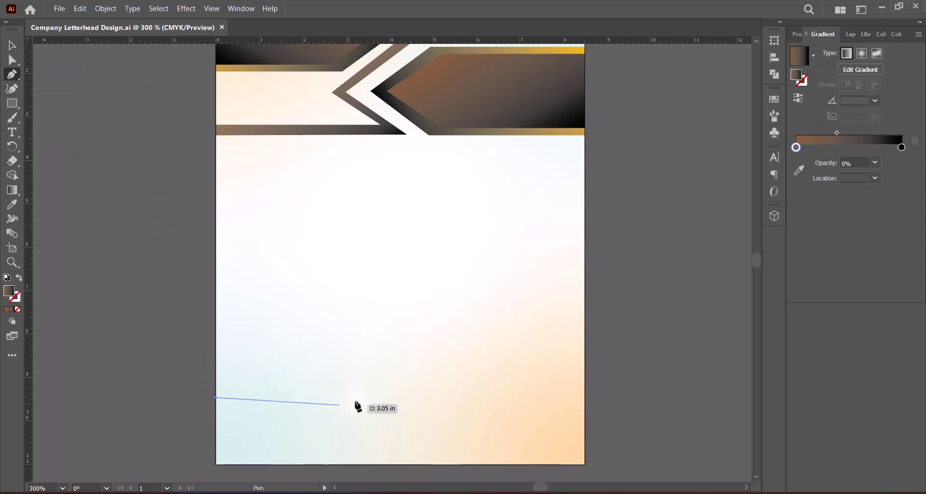
pyautogui.click(401, 397)
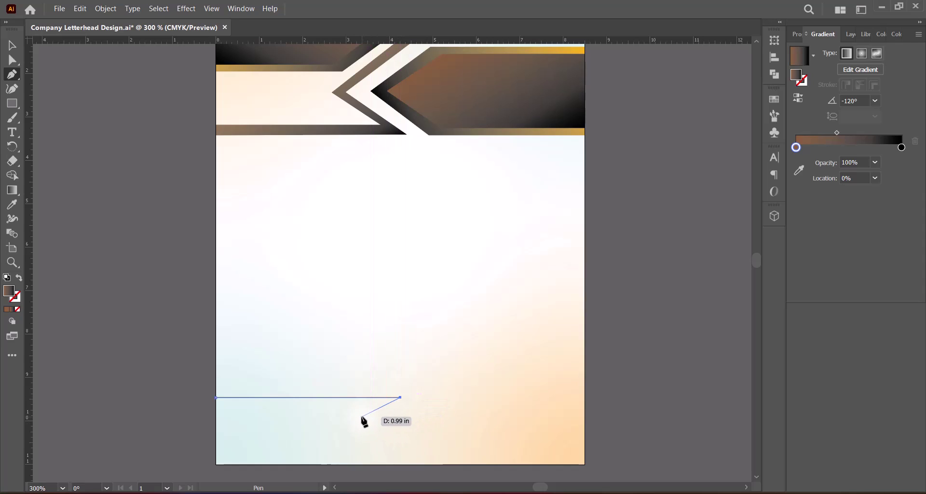
pyautogui.click(364, 419)
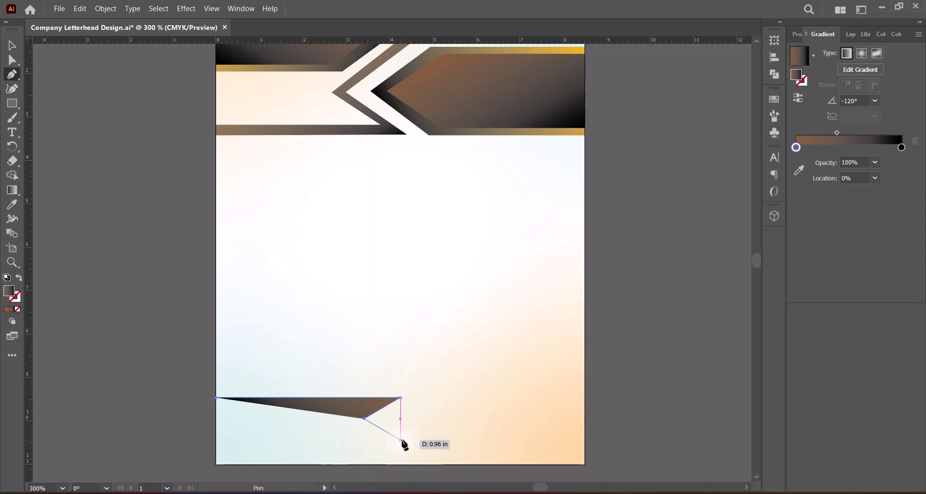
pyautogui.click(402, 440)
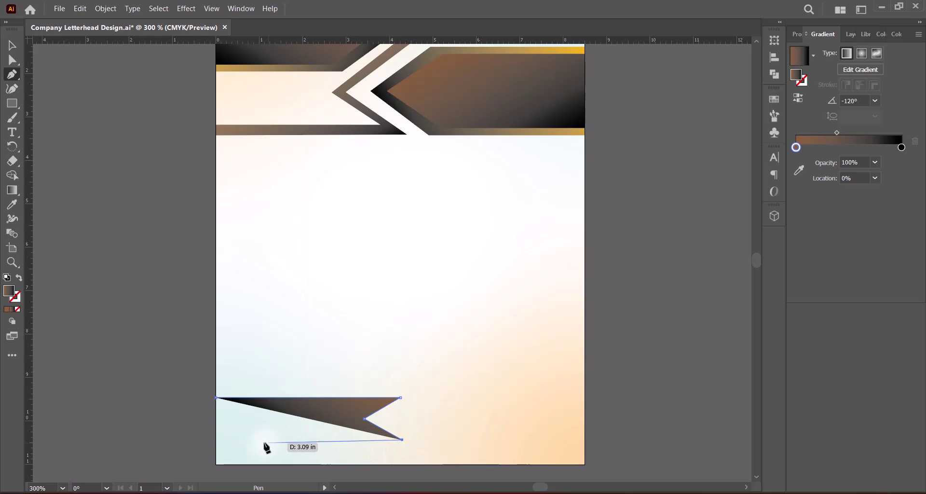
pyautogui.click(216, 439)
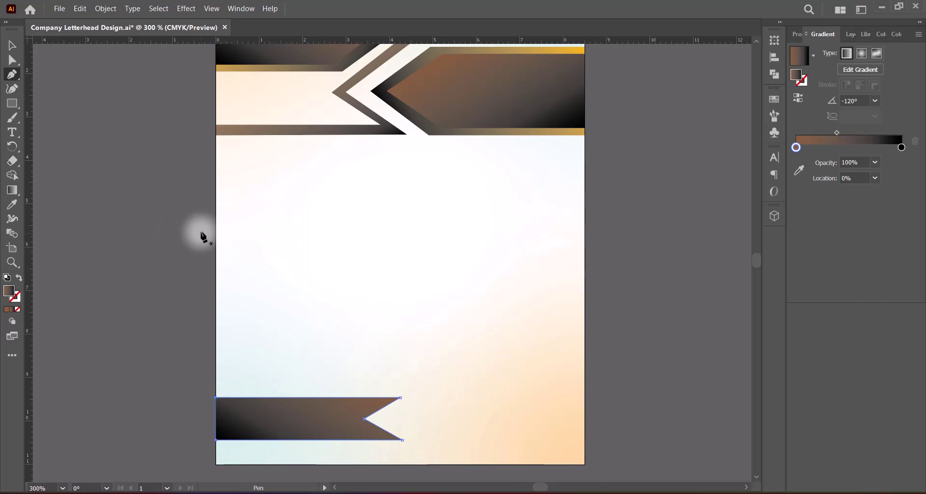
pyautogui.click(12, 45)
pyautogui.click(449, 330)
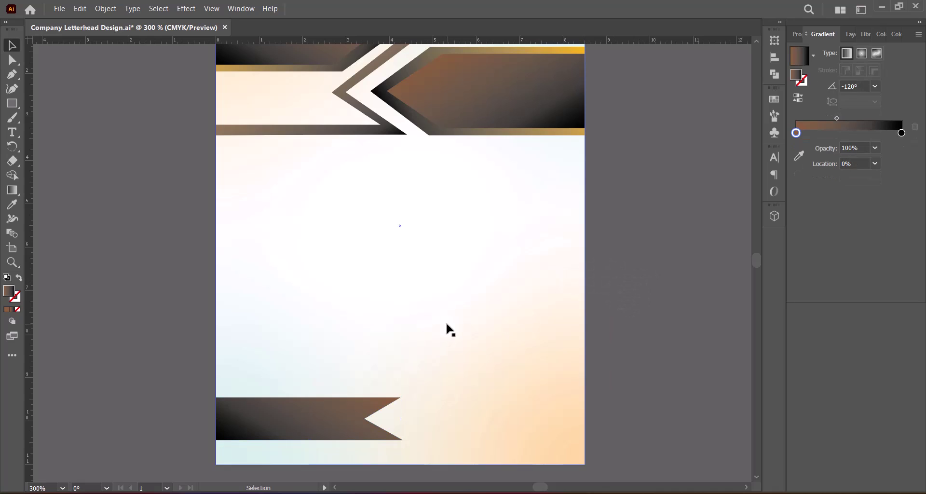
pyautogui.click(320, 418)
# Set the ribbon's gradient angle to 120° and Alt-drag a copy up and to the right.
pyautogui.click(875, 100)
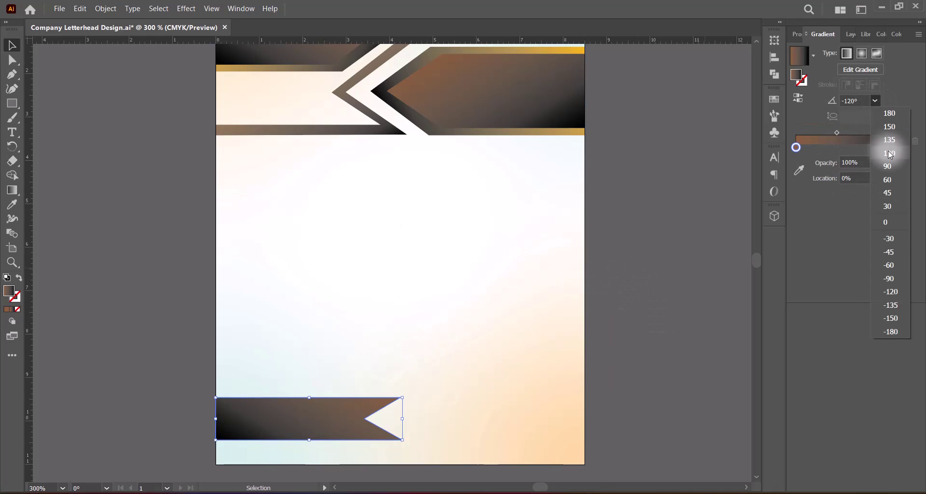
pyautogui.click(888, 152)
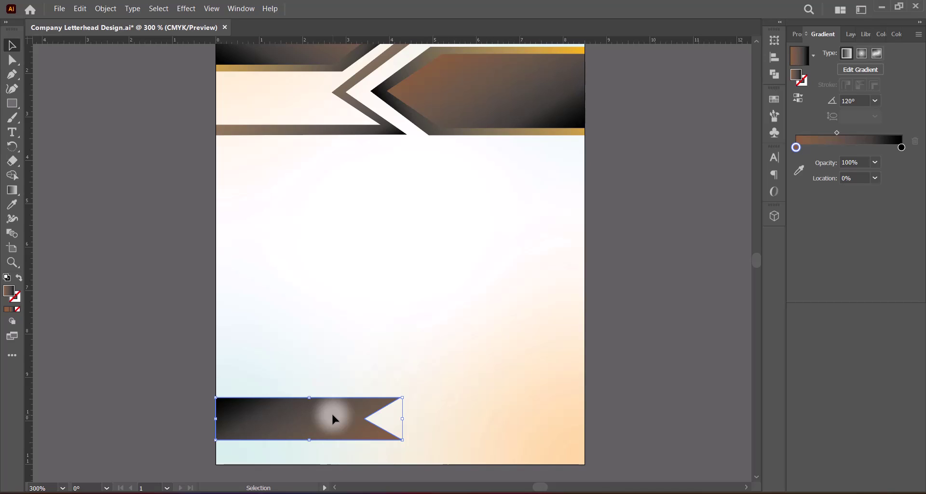
pyautogui.moveTo(322, 412); pyautogui.dragTo(337, 392)
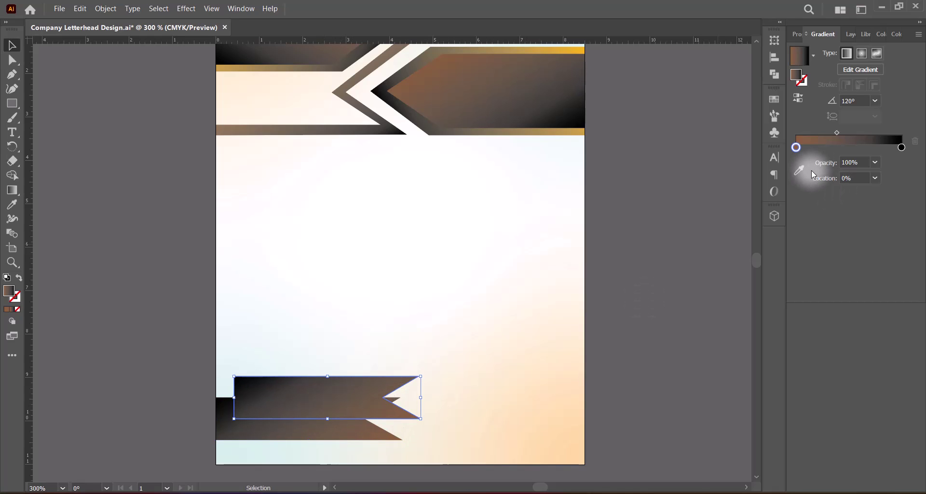
# Eyedrop the header's gold into the copy's left gradient stop for a gold-to-black gradient.
pyautogui.doubleClick(795, 147)
pyautogui.click(746, 231)
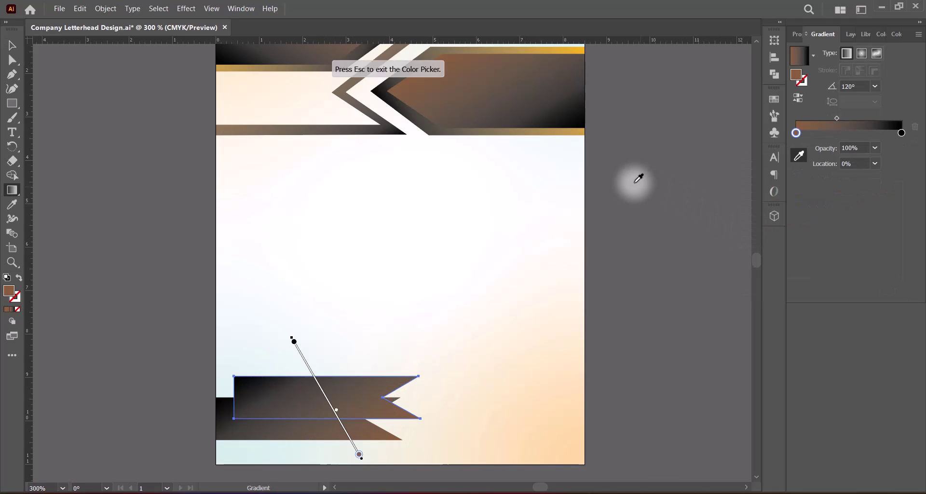
pyautogui.click(581, 48)
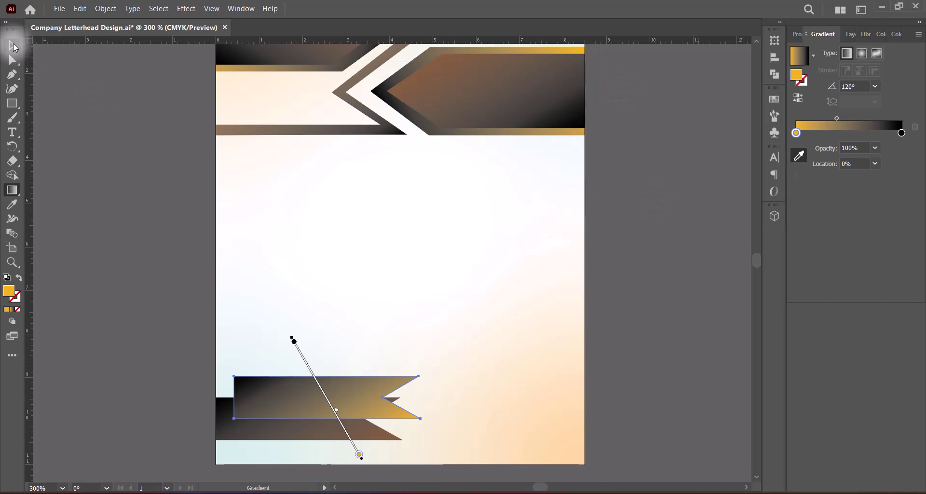
pyautogui.click(14, 47)
pyautogui.rightClick(343, 403)
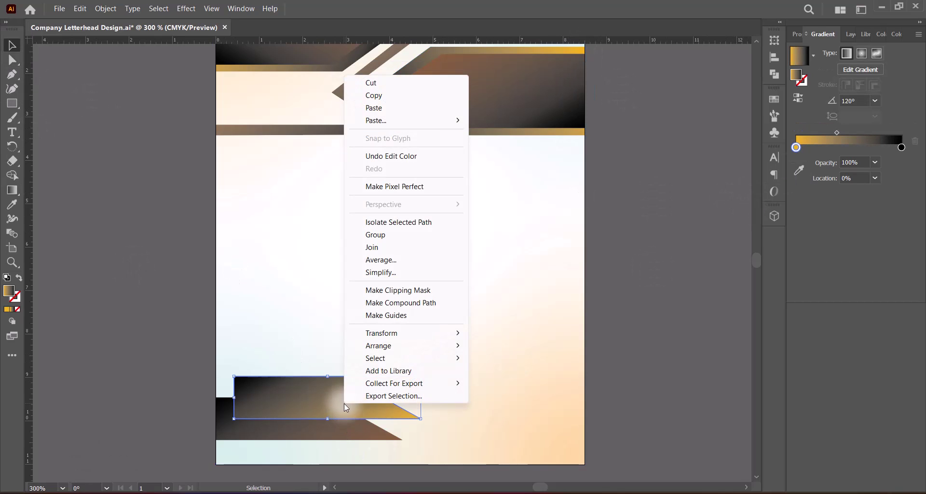
pyautogui.moveTo(415, 346)
pyautogui.click(529, 371)
pyautogui.moveTo(343, 383); pyautogui.dragTo(325, 399)
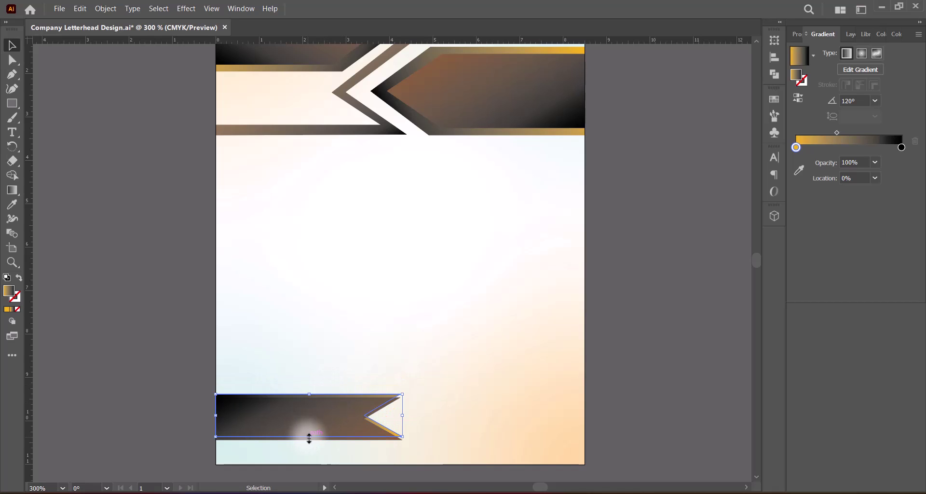
pyautogui.moveTo(309, 438); pyautogui.dragTo(309, 444)
pyautogui.moveTo(310, 398); pyautogui.dragTo(311, 393)
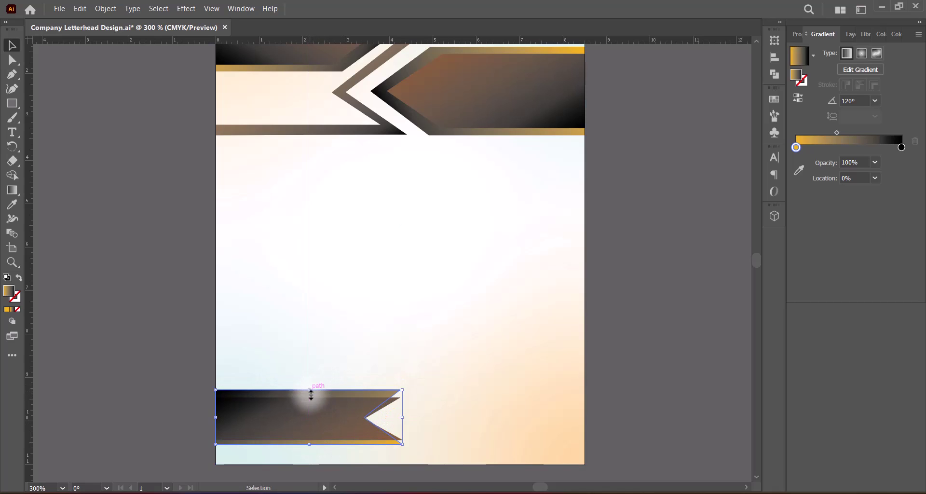
pyautogui.moveTo(404, 417); pyautogui.dragTo(421, 418)
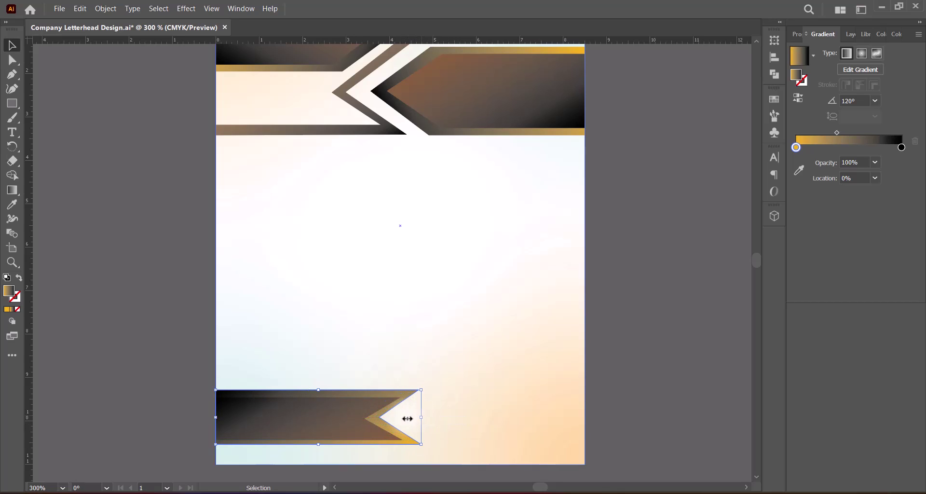
pyautogui.moveTo(319, 444); pyautogui.dragTo(318, 448)
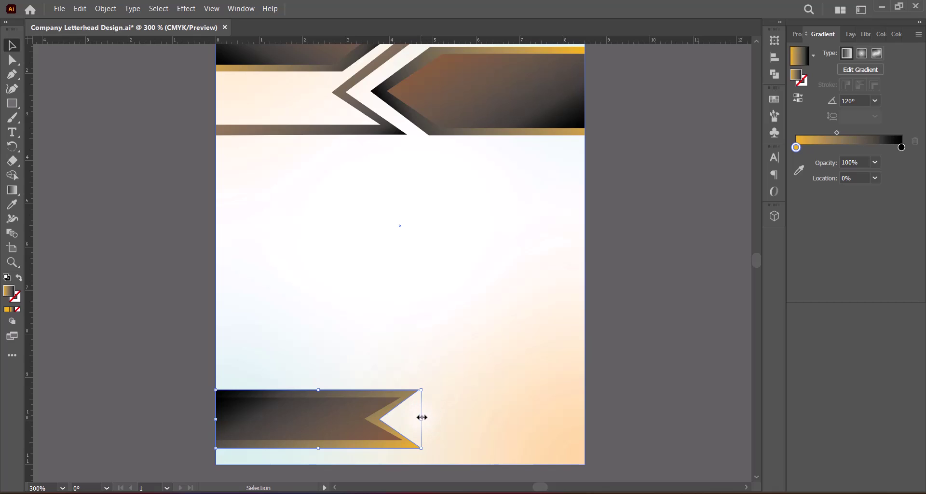
pyautogui.moveTo(421, 419); pyautogui.dragTo(422, 419)
pyautogui.click(359, 425)
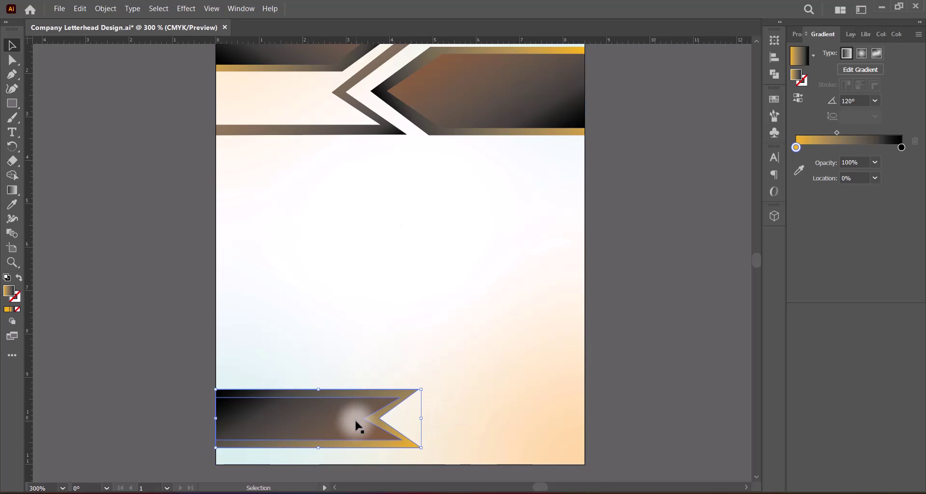
pyautogui.click(638, 411)
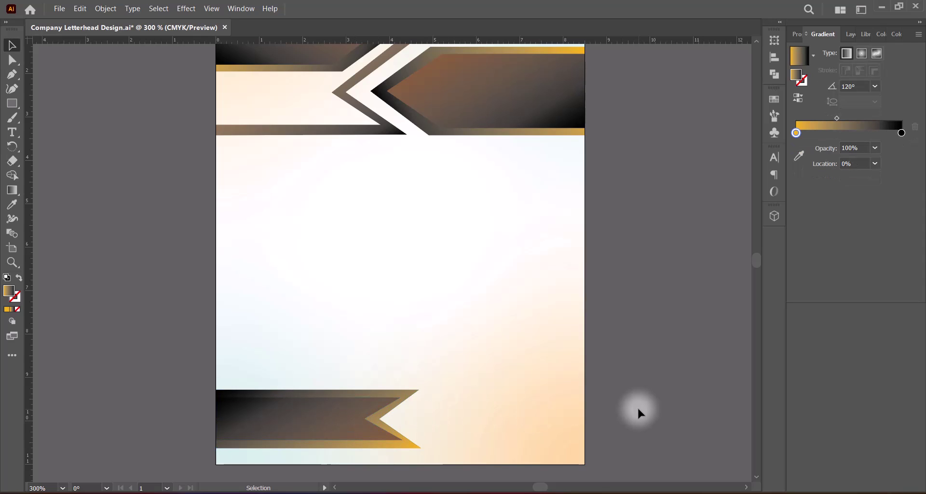
pyautogui.click(291, 422)
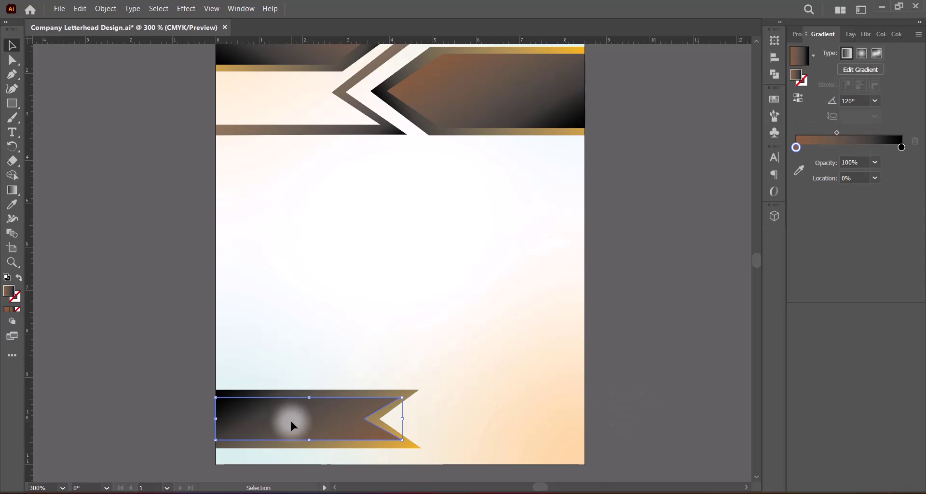
# Adjust the inner ribbon's width and select both the inner and gold ribbon shapes.
pyautogui.moveTo(403, 418); pyautogui.dragTo(466, 331)
pyautogui.click(588, 414)
pyautogui.click(342, 423)
pyautogui.keyDown('shift'); pyautogui.click(382, 446); pyautogui.keyUp('shift')
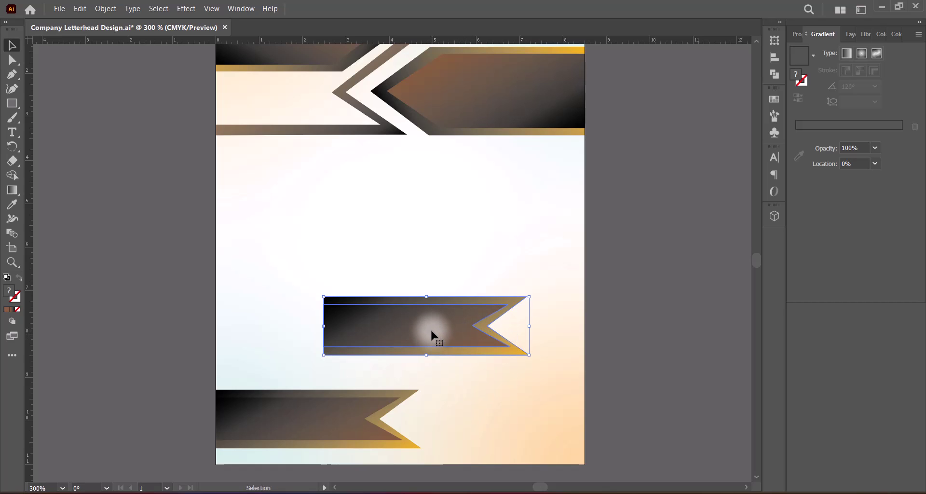
# Make a vertically reflected copy of the ribbon pair and move it to the page's right edge.
pyautogui.rightClick(430, 327)
pyautogui.moveTo(496, 262)
pyautogui.click(598, 297)
pyautogui.click(456, 330)
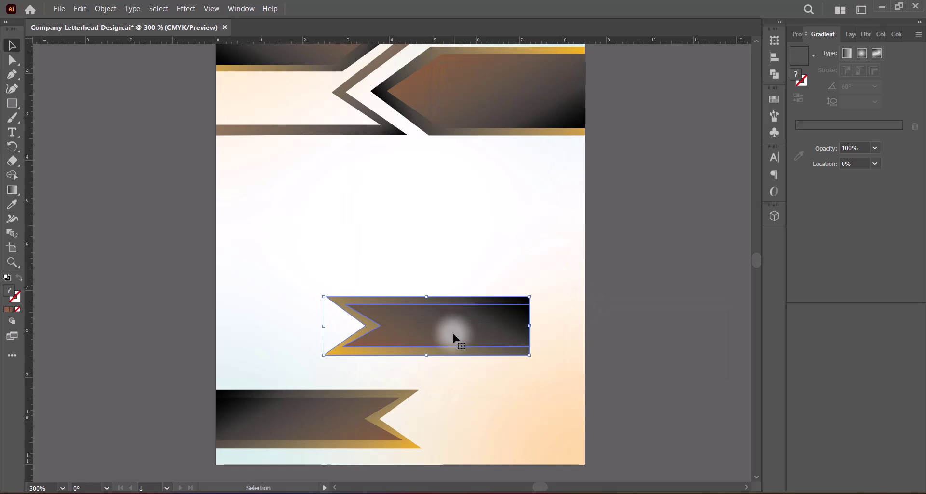
pyautogui.moveTo(433, 332); pyautogui.dragTo(478, 332)
pyautogui.moveTo(487, 332); pyautogui.dragTo(488, 332)
# Narrow the bottom-left ribbon and move it down to the page bottom.
pyautogui.click(293, 423)
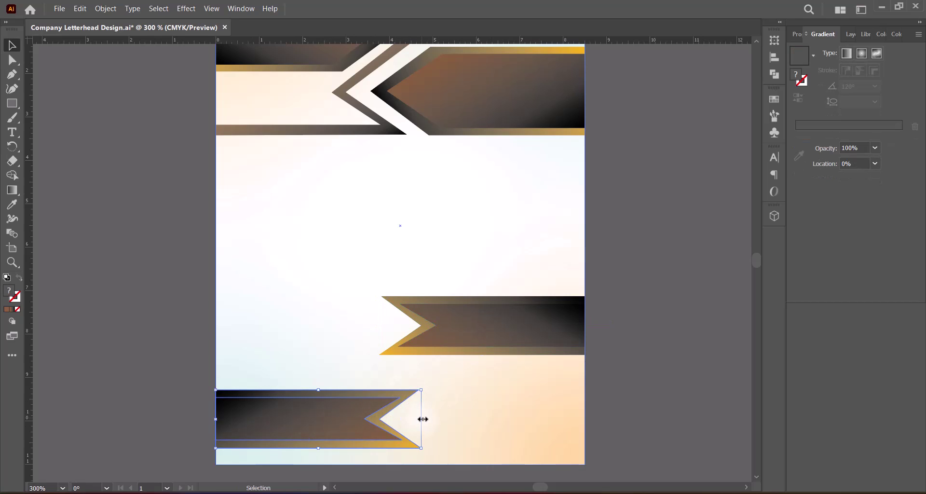
pyautogui.moveTo(421, 419); pyautogui.dragTo(379, 419)
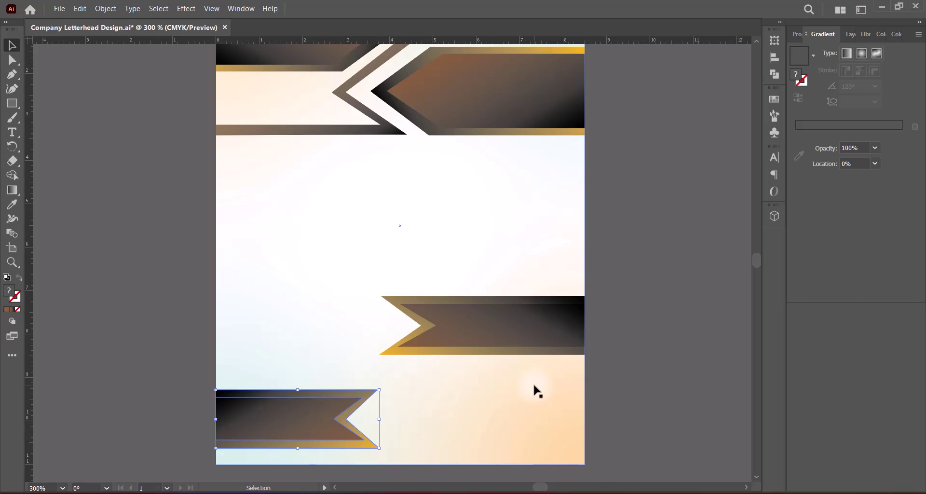
pyautogui.moveTo(298, 418); pyautogui.dragTo(299, 434)
# Move the mirrored ribbon pair down to sit just above the bottom ribbon.
pyautogui.click(476, 332)
pyautogui.keyDown('shift'); pyautogui.click(390, 353); pyautogui.keyUp('shift')
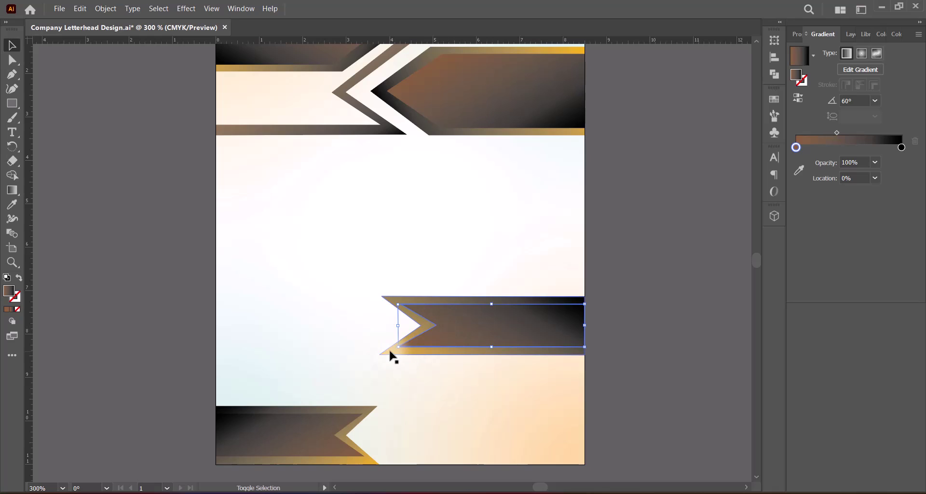
pyautogui.moveTo(500, 324); pyautogui.dragTo(501, 375)
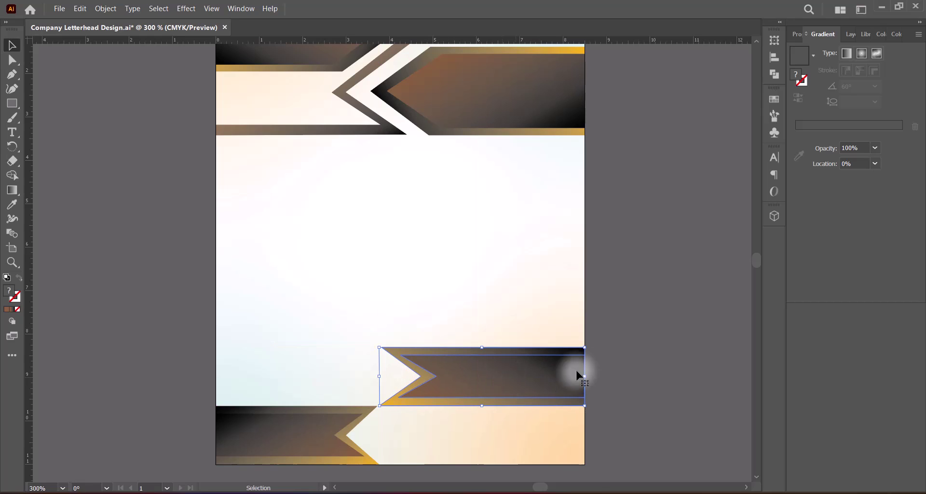
pyautogui.click(638, 365)
# Shorten both bottom ribbons from their top edge and save the letterhead.
pyautogui.scroll(3, 638, 365)
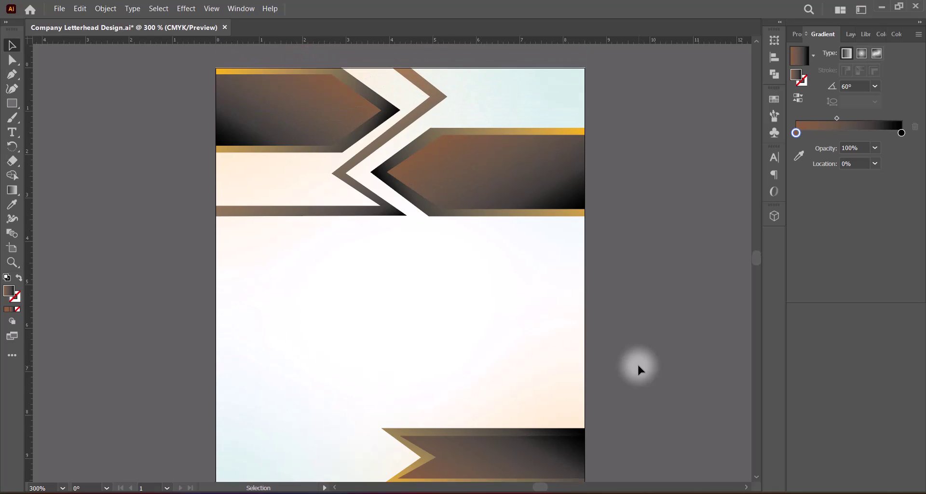
pyautogui.scroll(-2, 638, 365)
pyautogui.click(283, 458)
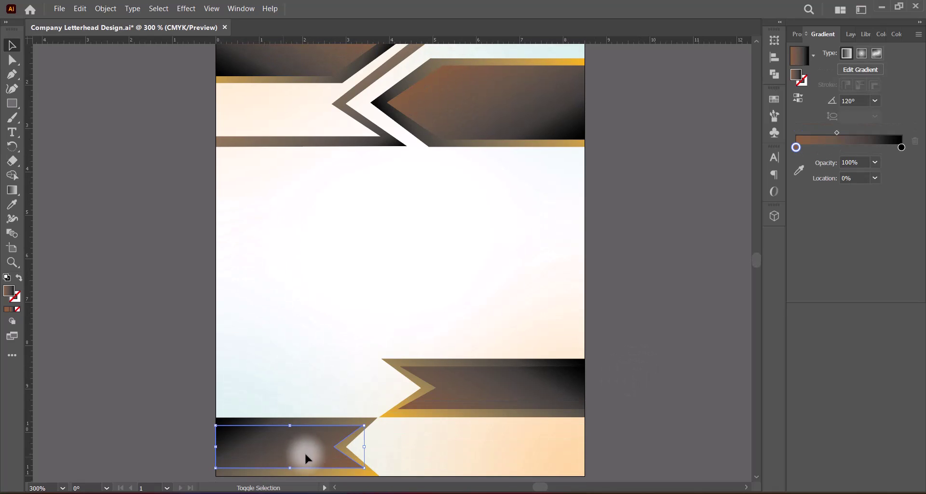
pyautogui.keyDown('shift'); pyautogui.click(372, 425); pyautogui.keyUp('shift')
pyautogui.keyDown('shift'); pyautogui.click(397, 413); pyautogui.keyUp('shift')
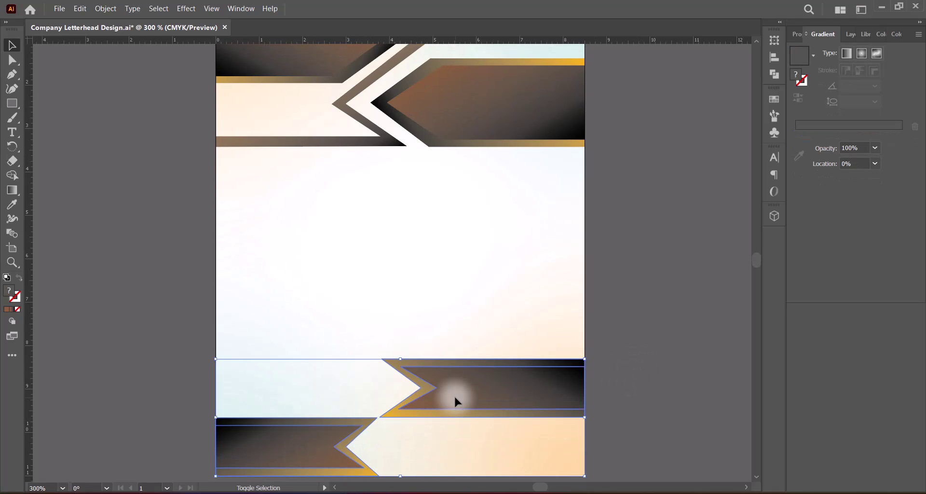
pyautogui.moveTo(401, 359); pyautogui.dragTo(401, 393)
pyautogui.click(614, 399)
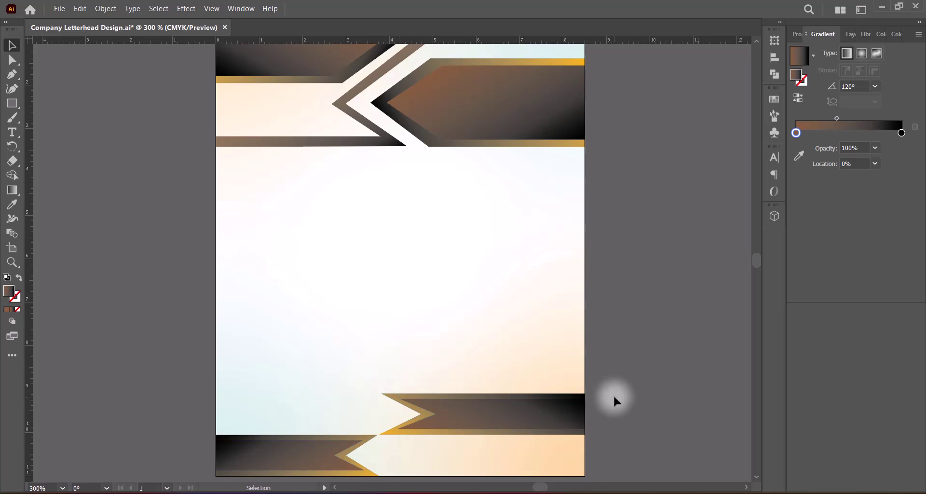
pyautogui.hotkey('ctrl', 's')
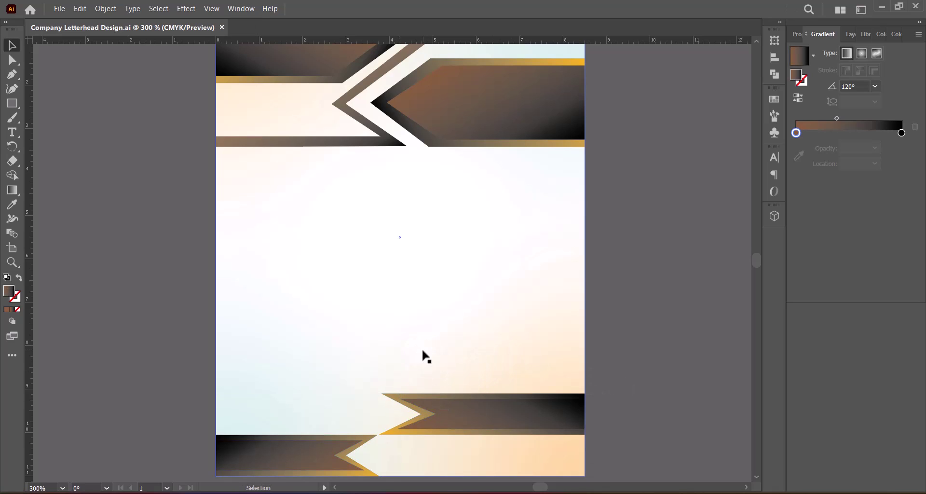
# Zoom to 250% and bring the whole page into view.
pyautogui.click(41, 487)
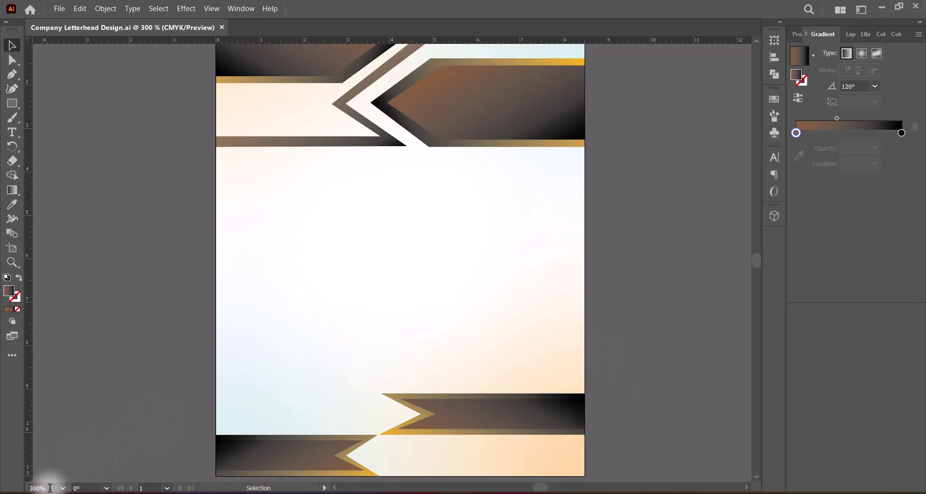
pyautogui.write('250')
pyautogui.press('Return')
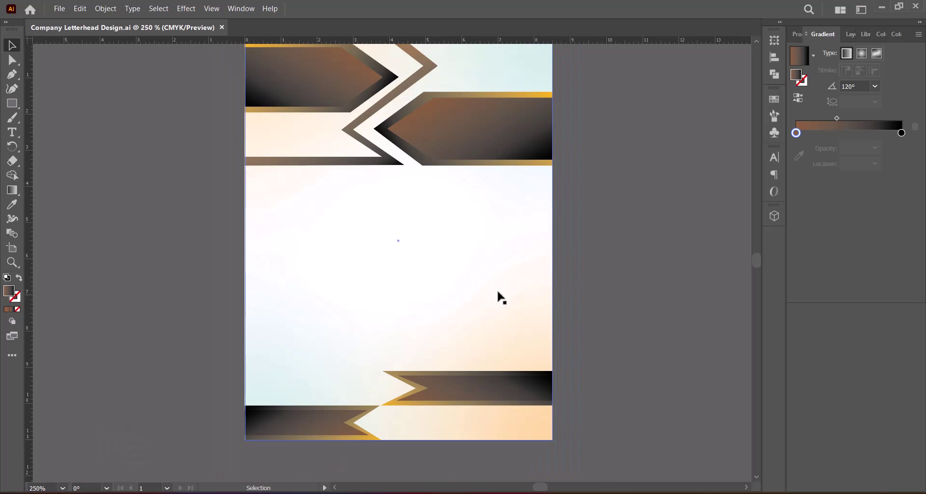
pyautogui.moveTo(470, 257); pyautogui.dragTo(472, 286)
pyautogui.click(623, 338)
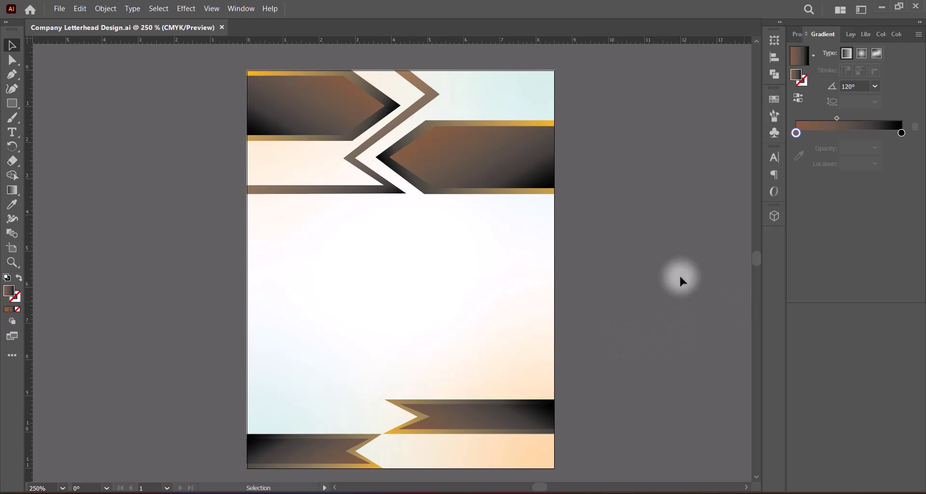
# Resize the top-left chevron group wider and taller, to about 5.37 × 3.25 in, and save.
pyautogui.click(395, 203)
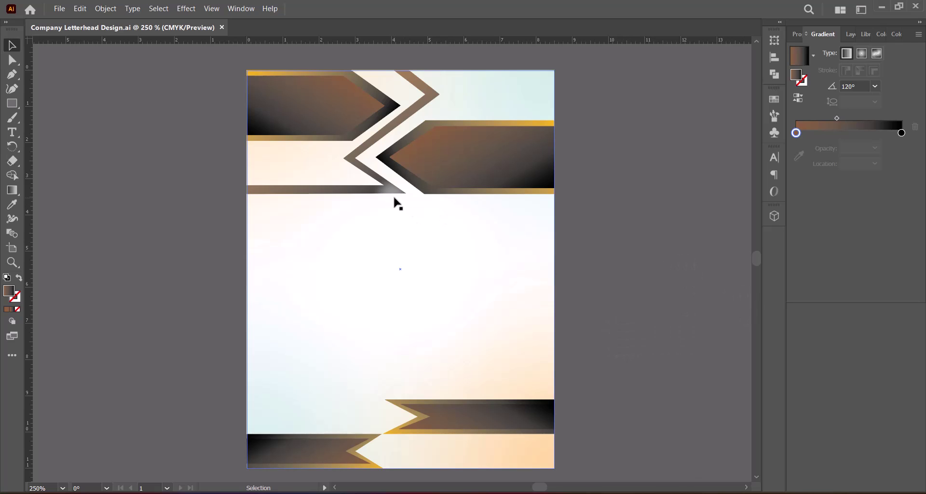
pyautogui.click(343, 192)
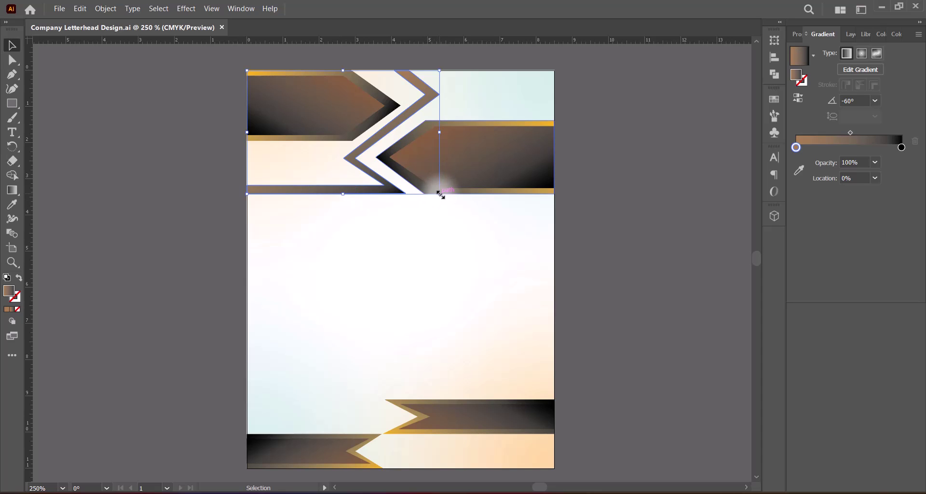
pyautogui.moveTo(440, 193); pyautogui.dragTo(423, 182)
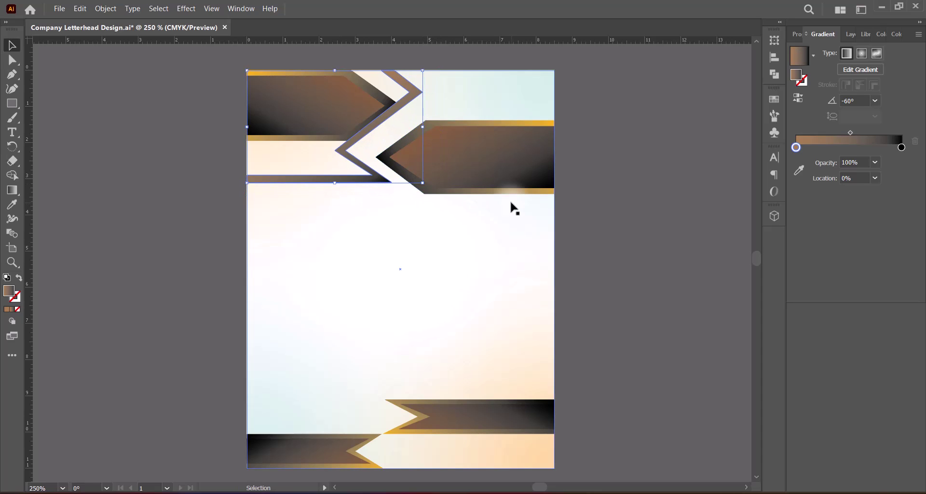
pyautogui.moveTo(422, 126); pyautogui.dragTo(441, 130)
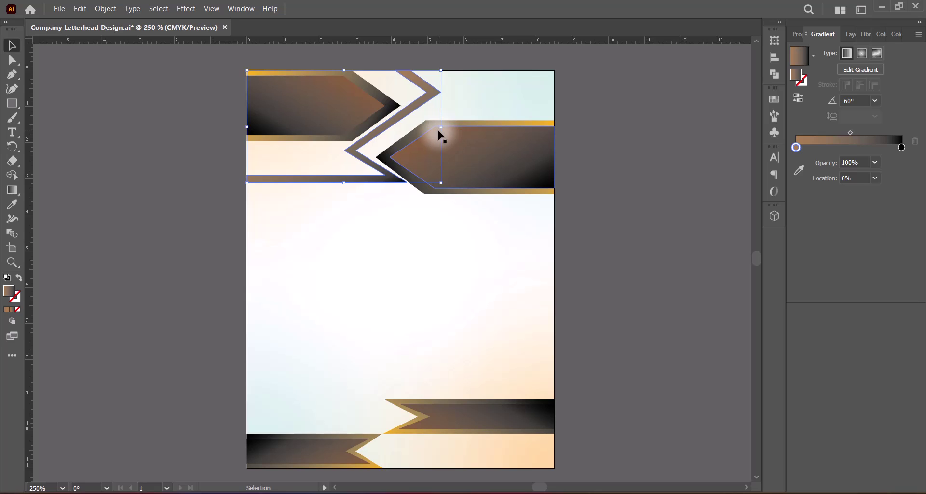
pyautogui.moveTo(343, 183); pyautogui.dragTo(343, 184)
pyautogui.click(619, 174)
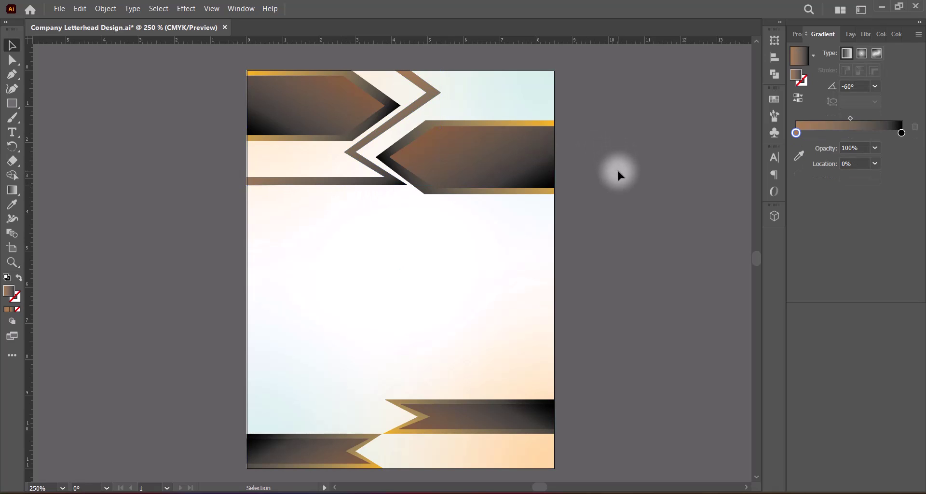
pyautogui.hotkey('ctrl', 's')
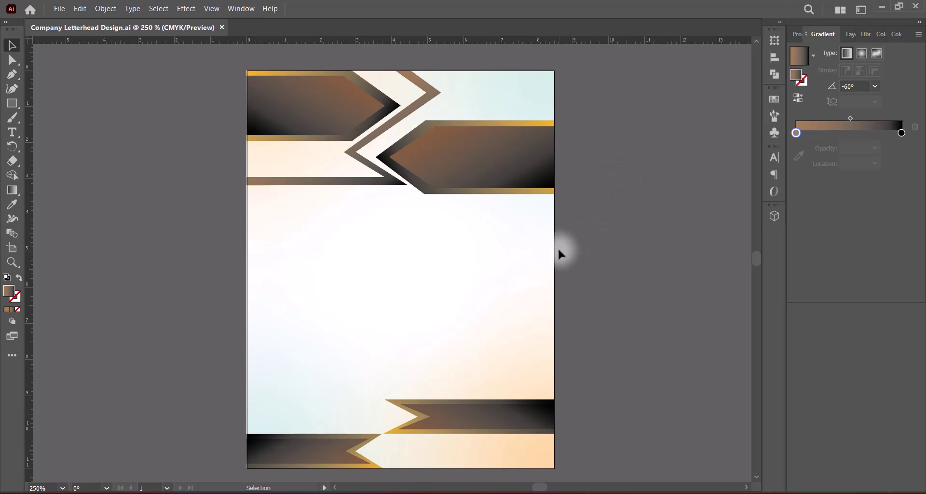
# With the Type tool active, set the fill colour to white (FFFFFF).
pyautogui.click(12, 132)
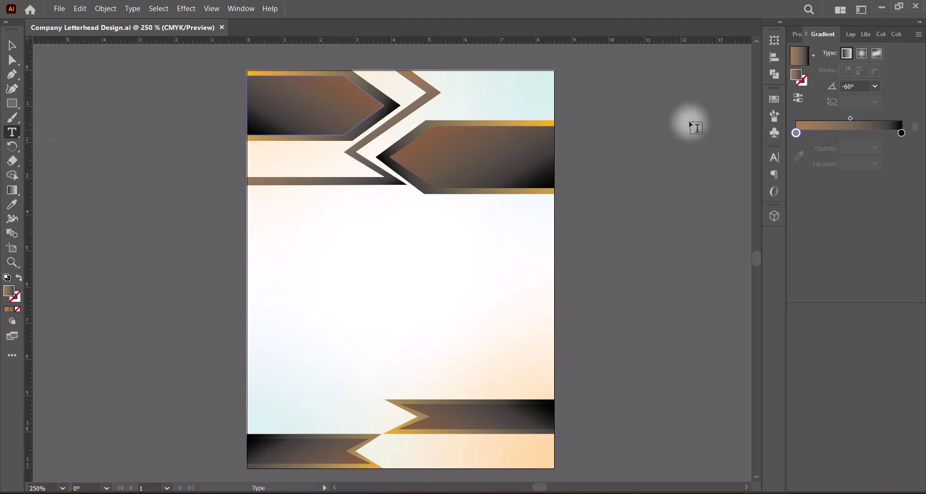
pyautogui.click(797, 33)
pyautogui.click(805, 174)
pyautogui.click(123, 281)
pyautogui.click(8, 309)
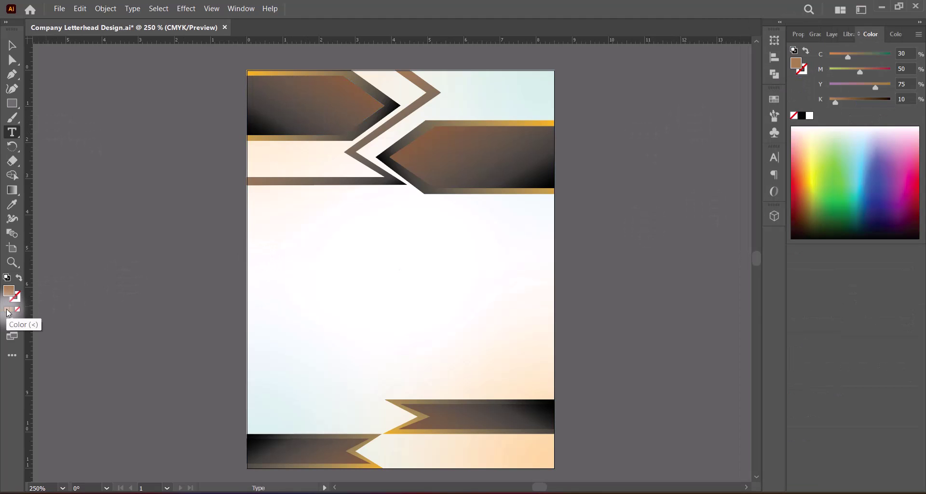
pyautogui.doubleClick(8, 290)
pyautogui.write('FFFFFF')
pyautogui.click(717, 197)
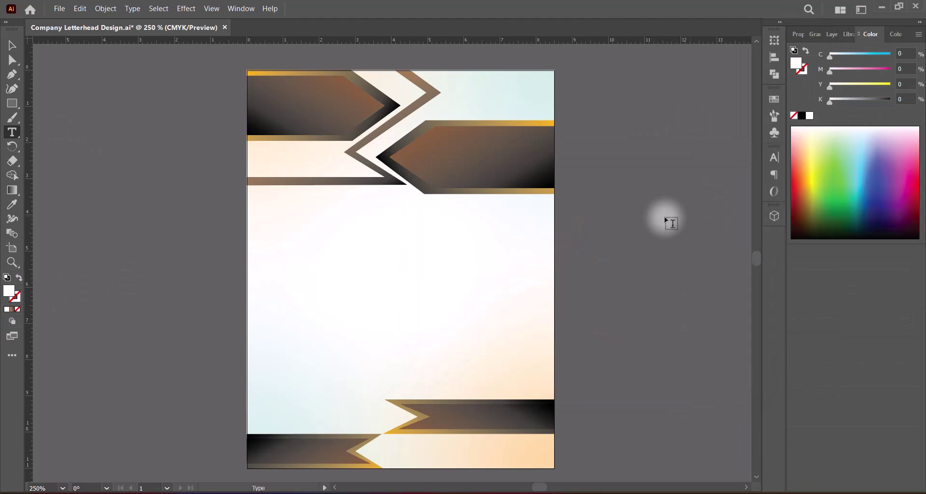
# Add the title text object in the top-left brown band.
pyautogui.click(269, 95)
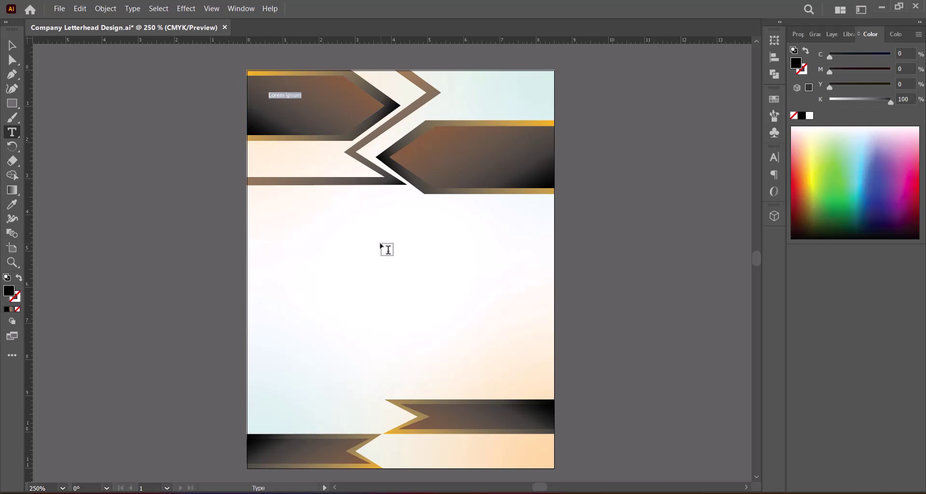
pyautogui.write('LETTER OF')
pyautogui.press('Escape')
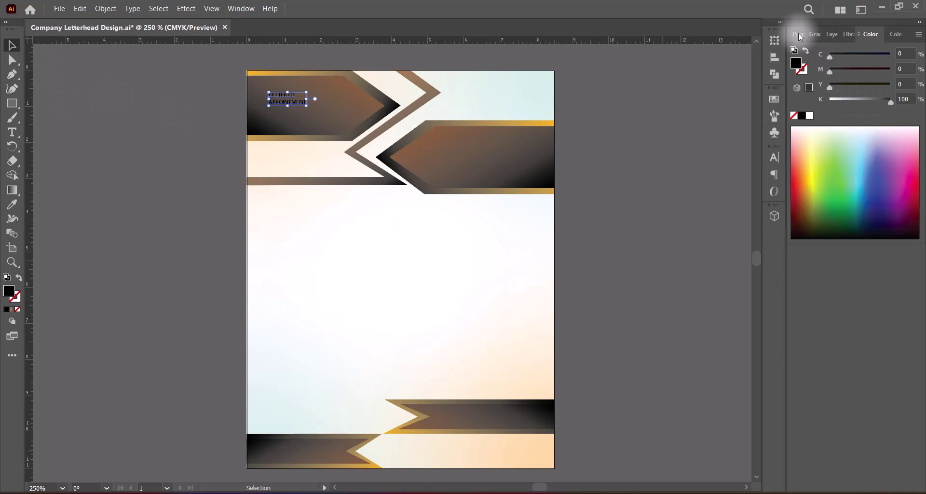
# Set the title's font to Oswald.
pyautogui.click(798, 34)
pyautogui.click(865, 268)
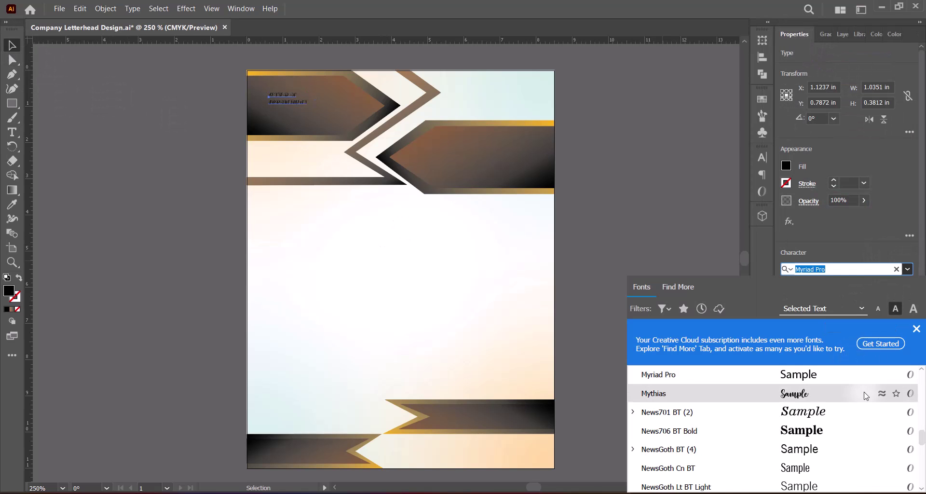
pyautogui.scroll(-2, 873, 405)
pyautogui.scroll(-1, 872, 405)
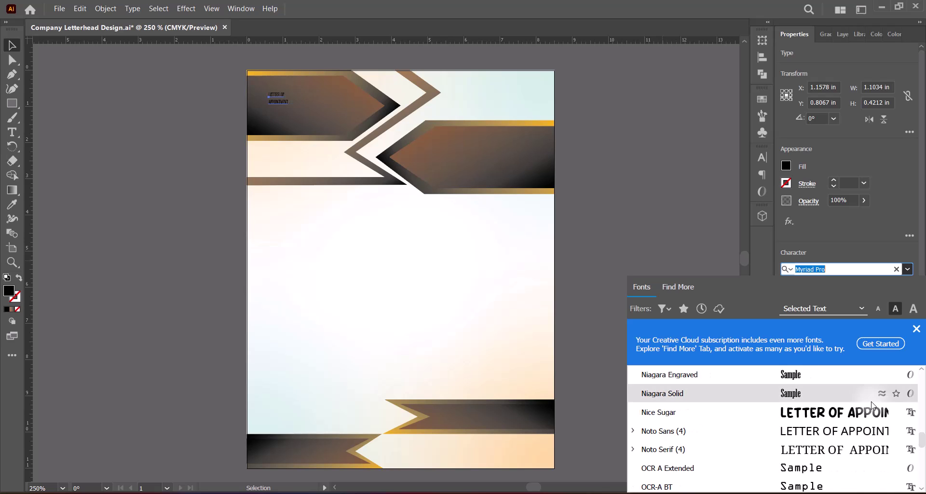
pyautogui.scroll(-2, 873, 404)
pyautogui.click(832, 467)
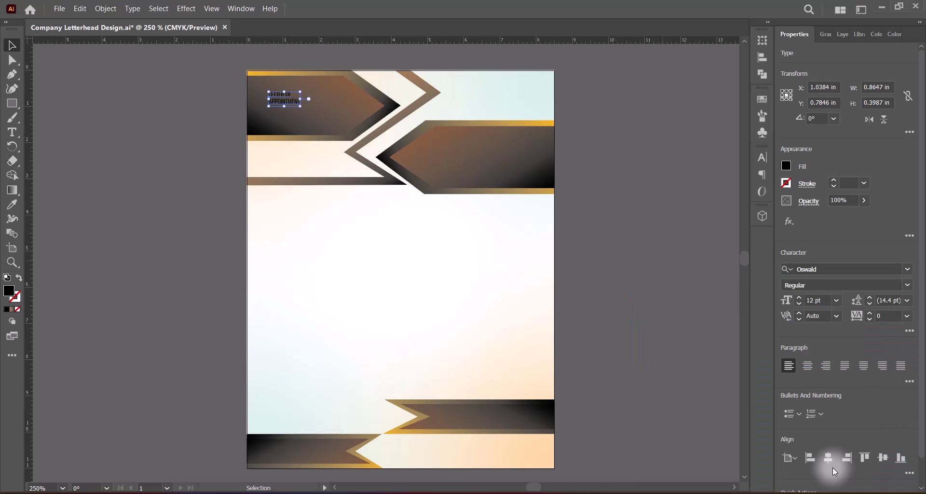
# Give the title a white fill and the SemiBold font style.
pyautogui.click(787, 167)
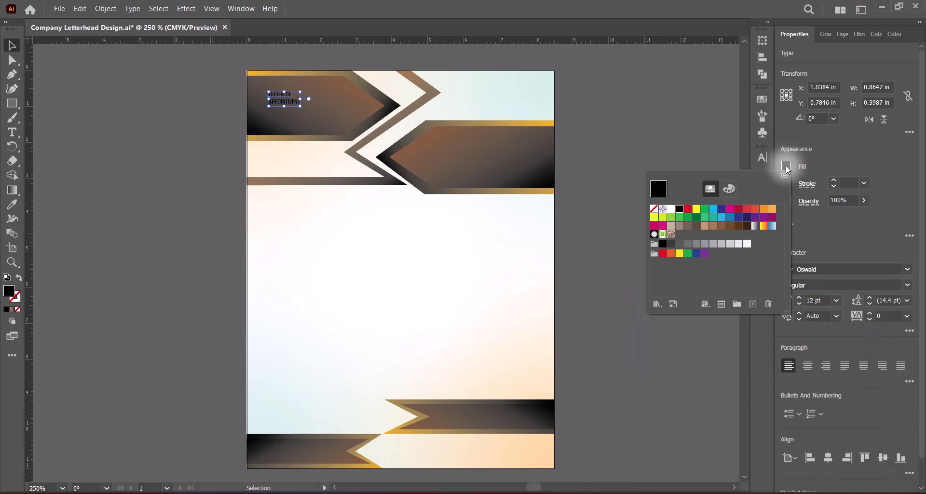
pyautogui.click(747, 243)
pyautogui.click(881, 158)
pyautogui.click(878, 285)
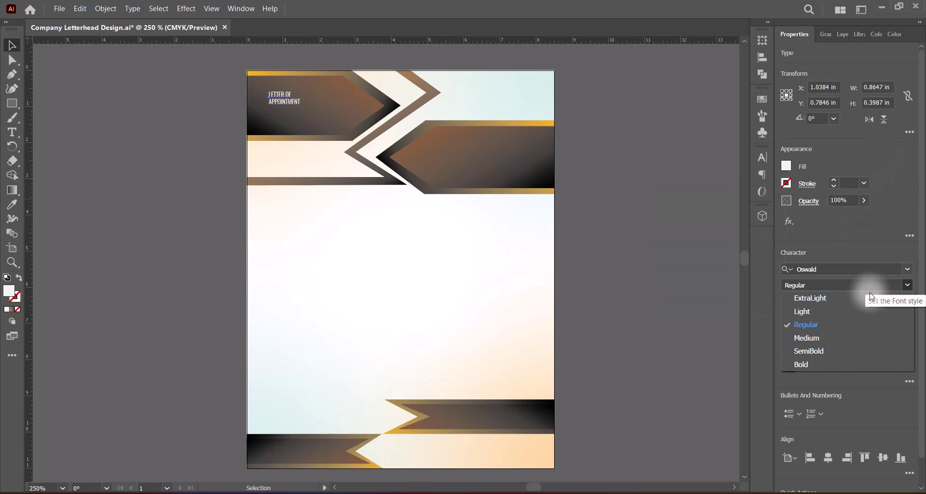
pyautogui.click(822, 350)
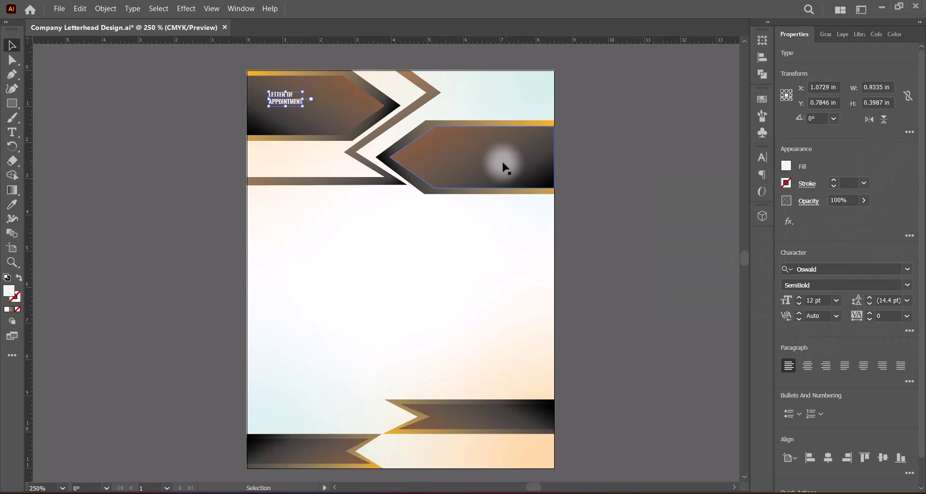
# Enlarge the title by its handle, nudge it up, and set tracking to 25.
pyautogui.moveTo(308, 106); pyautogui.dragTo(349, 107)
pyautogui.press('Up')
pyautogui.press('Up')
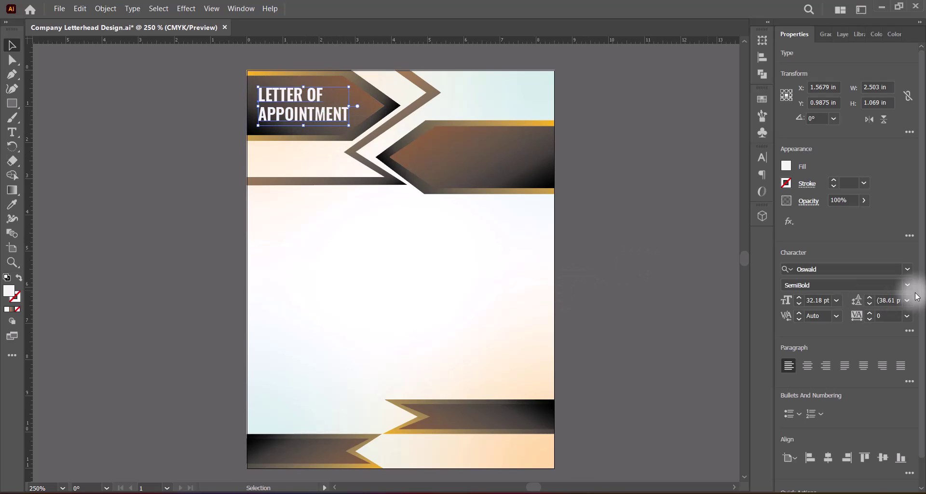
pyautogui.click(837, 315)
pyautogui.click(837, 315)
pyautogui.click(907, 316)
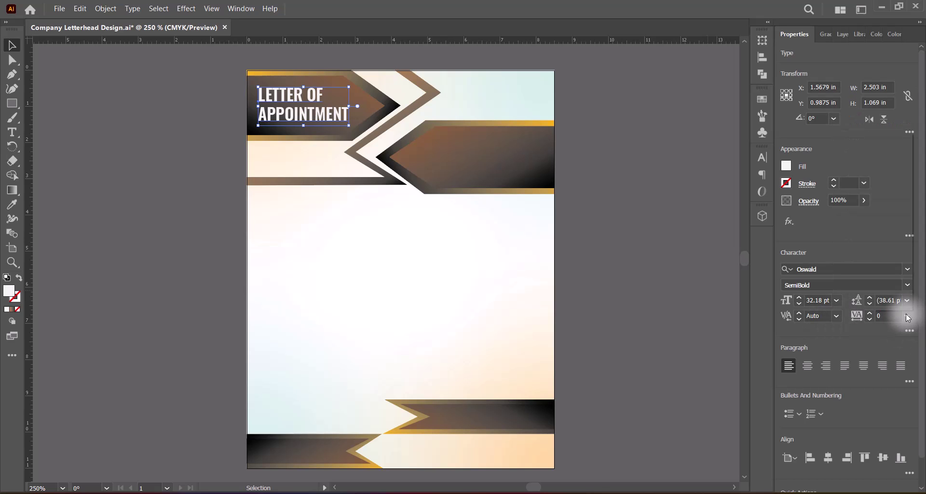
pyautogui.click(907, 317)
pyautogui.click(890, 251)
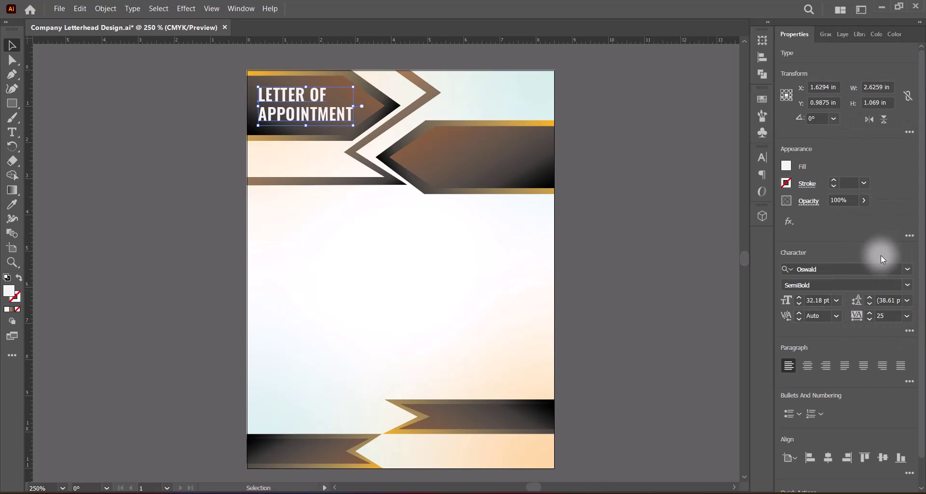
# Set the title size to 36 pt, step it down to 30 pt, and widen tracking to 50.
pyautogui.click(839, 300)
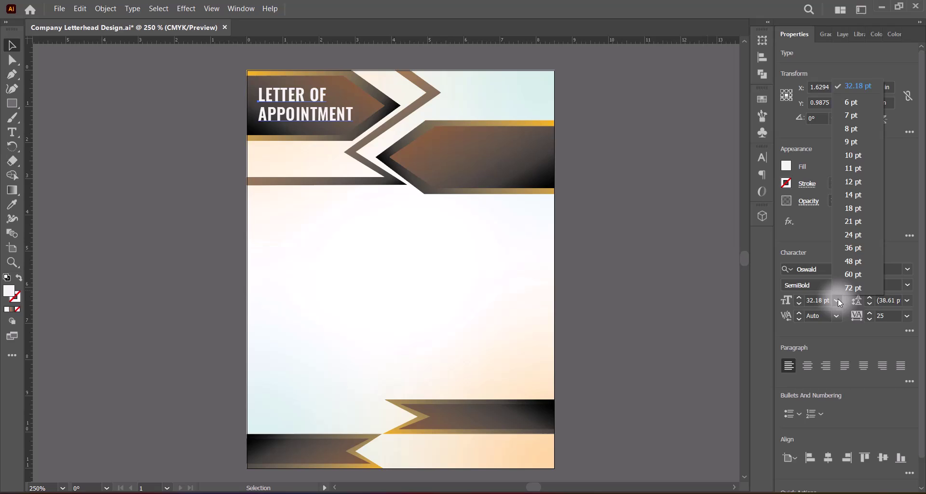
pyautogui.click(853, 246)
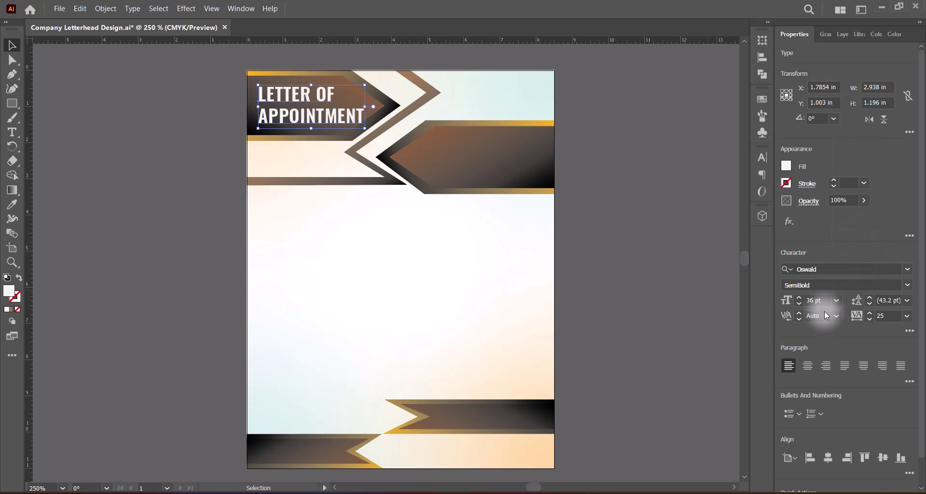
pyautogui.click(798, 303)
pyautogui.click(799, 307)
pyautogui.click(800, 308)
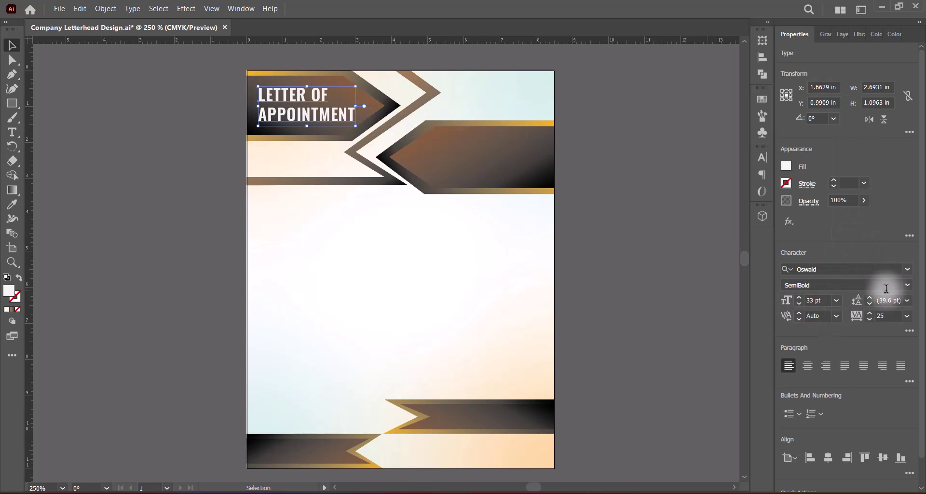
pyautogui.click(799, 303)
pyautogui.click(799, 303)
pyautogui.click(799, 303)
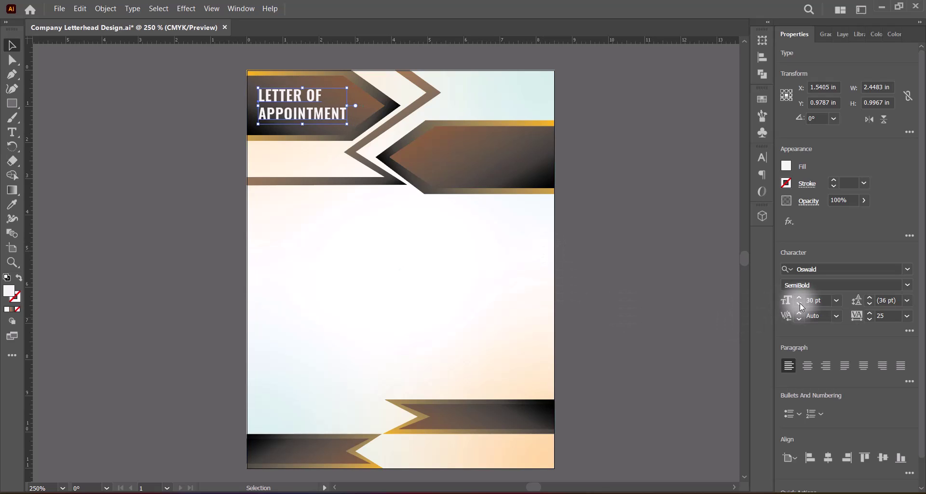
pyautogui.click(907, 315)
pyautogui.click(895, 262)
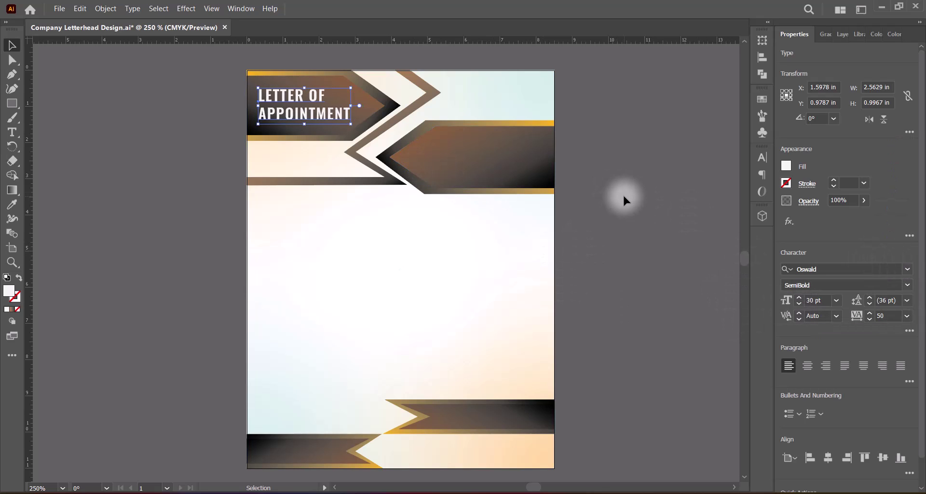
# Nudge the title into place and check its fit in the upper-left banner.
pyautogui.press('Left')
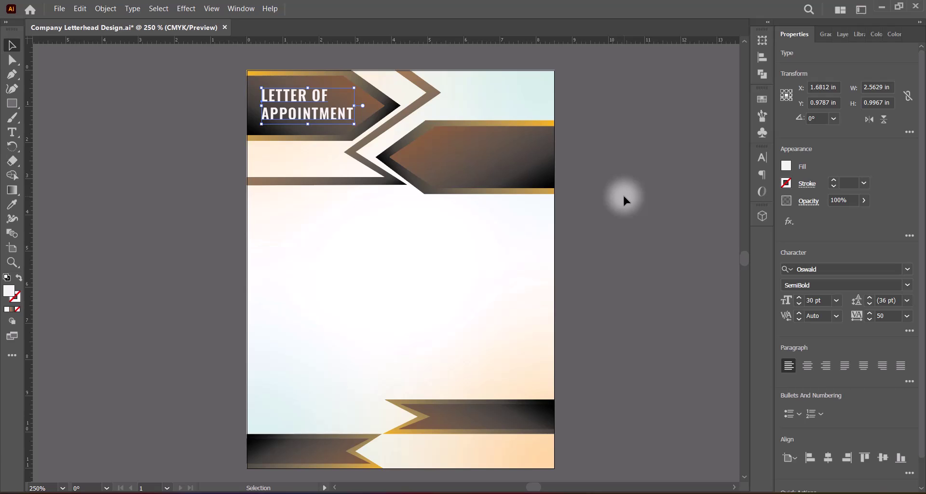
pyautogui.click(636, 196)
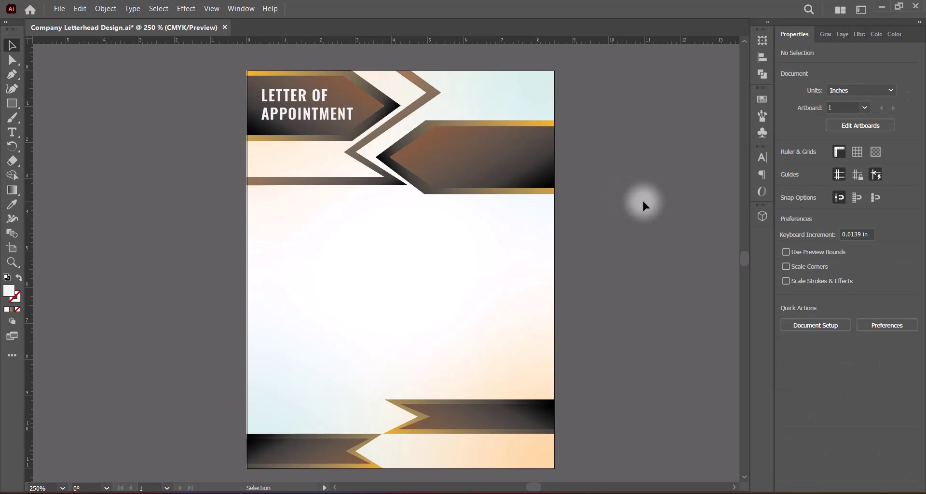
pyautogui.click(343, 114)
pyautogui.click(606, 184)
pyautogui.click(355, 106)
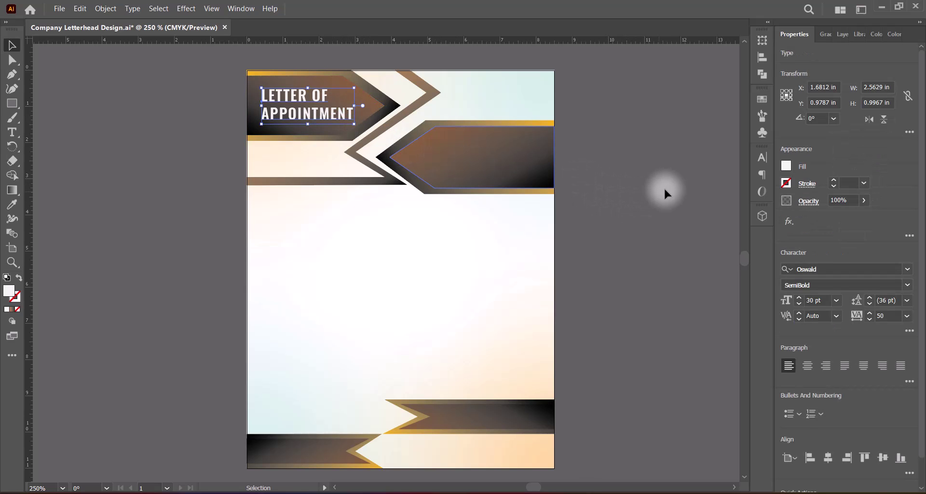
pyautogui.click(650, 185)
# Save, paste the PMC GALAXY logo image, and scale it down onto the page.
pyautogui.hotkey('ctrl', 's')
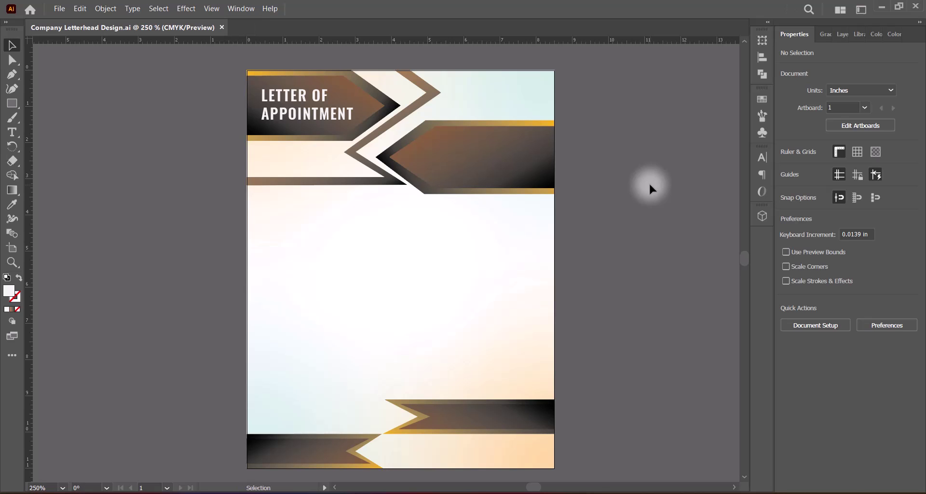
pyautogui.hotkey('ctrl', 'v')
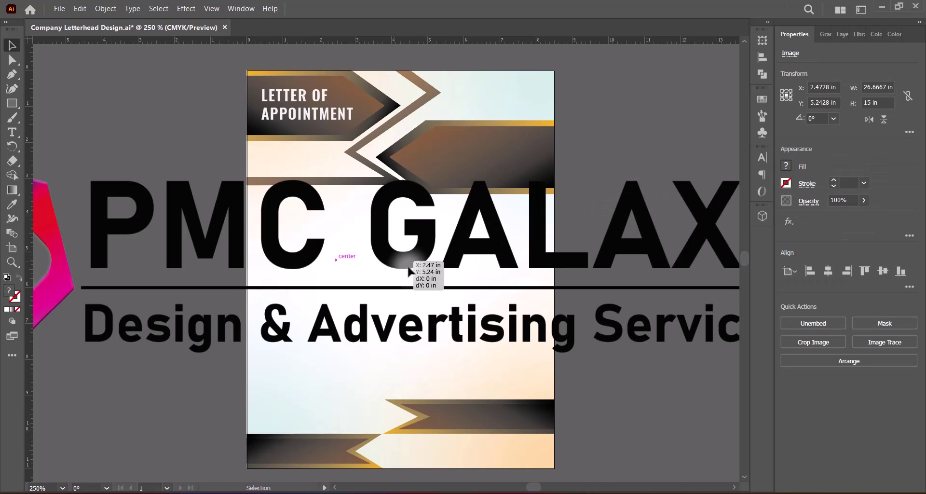
pyautogui.moveTo(218, 249); pyautogui.dragTo(211, 373)
pyautogui.moveTo(513, 168); pyautogui.dragTo(515, 381)
pyautogui.moveTo(613, 445); pyautogui.dragTo(457, 144)
# Shrink the logo to about 3.47 × 1.95 in and position it on the upper-right banner.
pyautogui.moveTo(357, 79); pyautogui.dragTo(400, 278)
pyautogui.moveTo(361, 338); pyautogui.dragTo(448, 148)
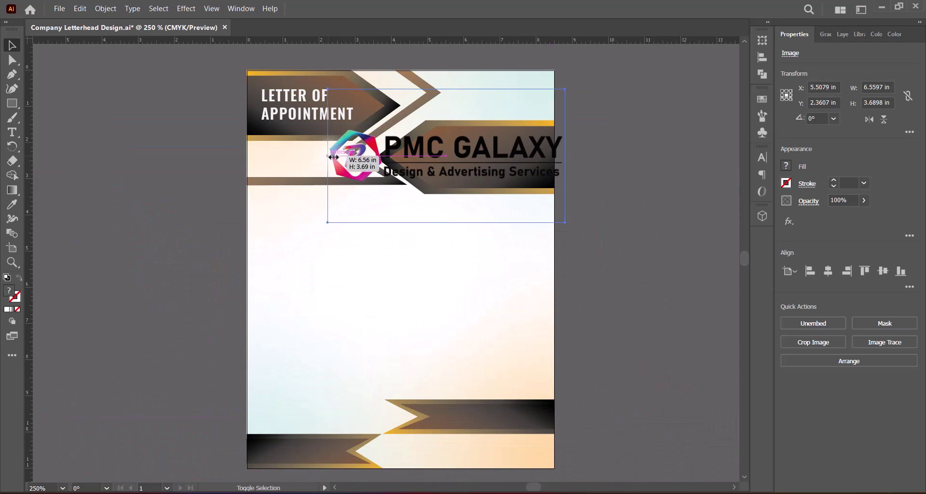
pyautogui.moveTo(329, 151); pyautogui.dragTo(439, 155)
pyautogui.moveTo(549, 154); pyautogui.dragTo(525, 157)
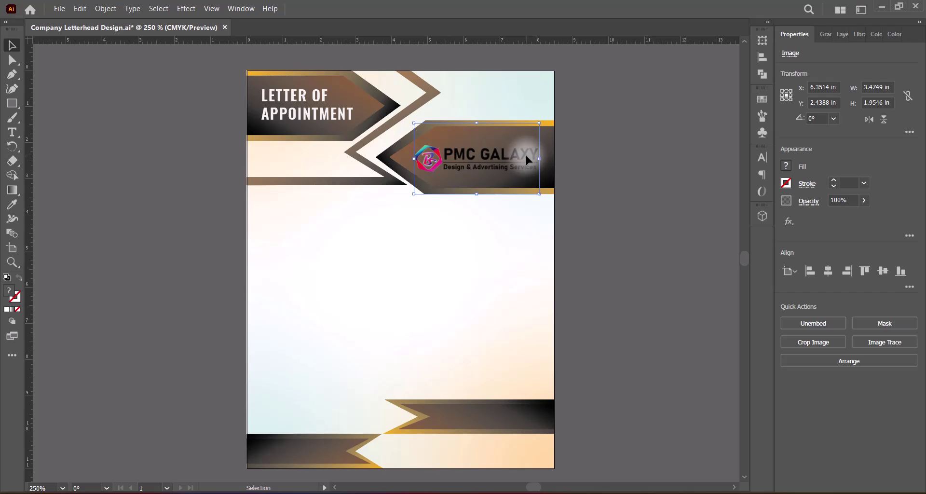
# Open Edit > Edit Colors > Adjust Color Balance for the logo.
pyautogui.click(188, 9)
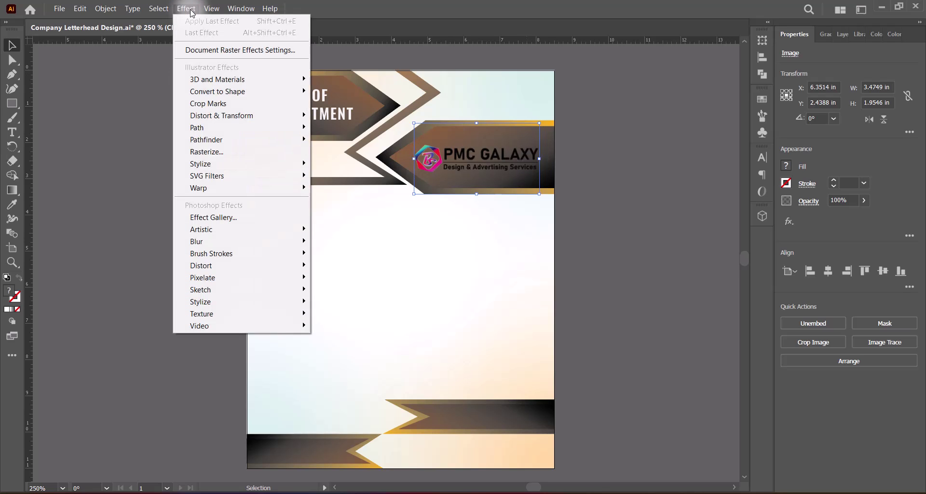
pyautogui.moveTo(84, 10)
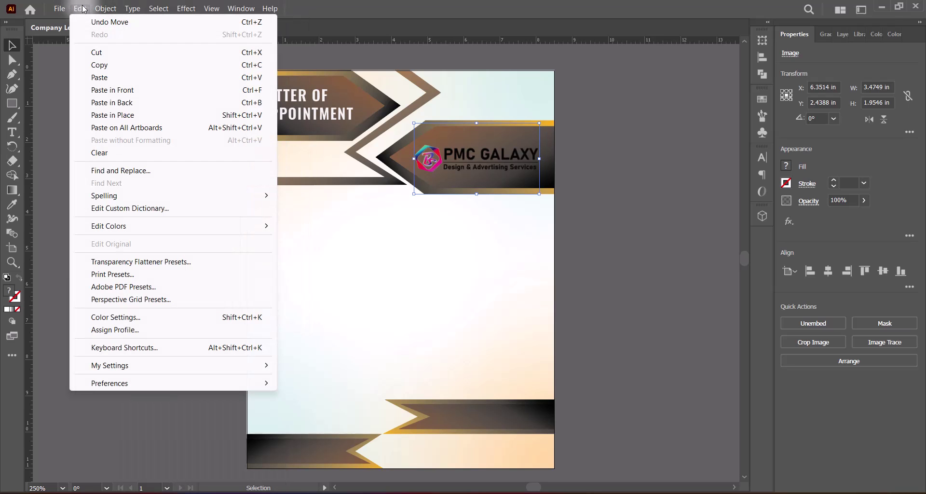
pyautogui.moveTo(258, 228)
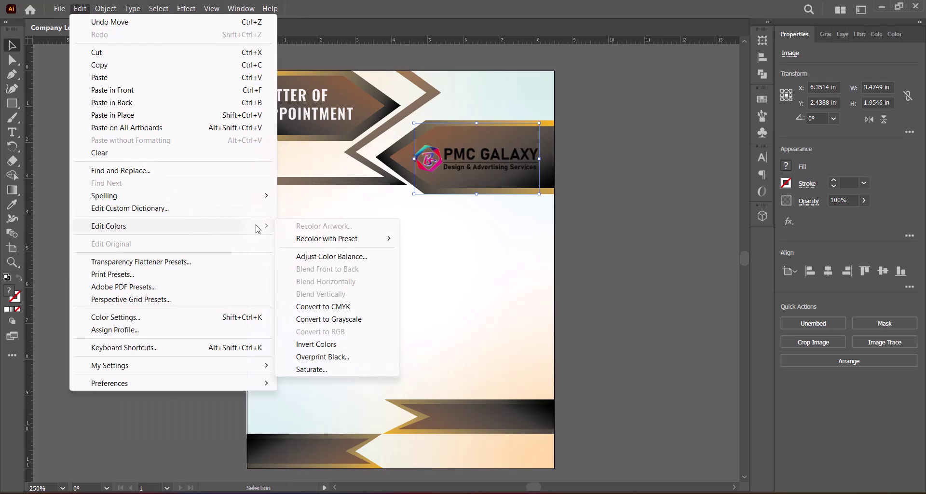
pyautogui.click(323, 256)
pyautogui.moveTo(435, 245); pyautogui.dragTo(607, 163)
# With preview on, set Cyan, Magenta, Yellow and Black to -100 to make the logo white.
pyautogui.click(570, 297)
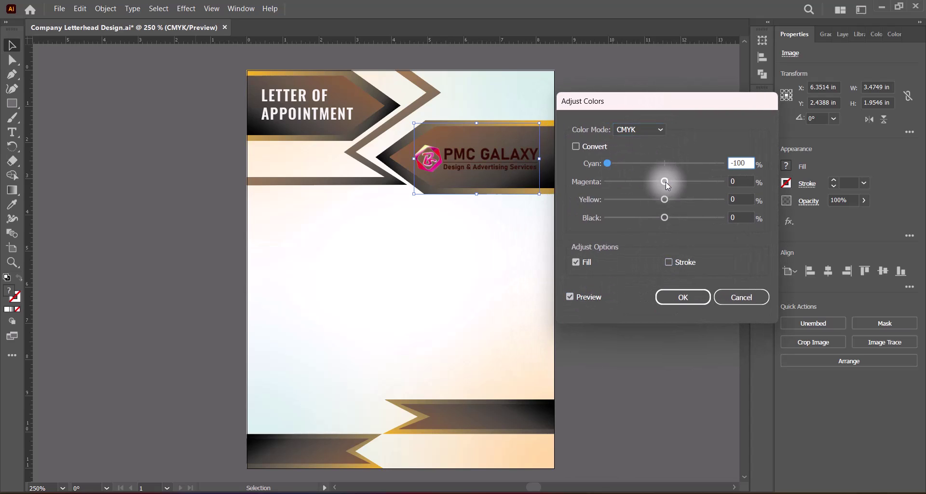
pyautogui.moveTo(664, 181); pyautogui.dragTo(607, 182)
pyautogui.moveTo(665, 199); pyautogui.dragTo(606, 199)
pyautogui.moveTo(664, 217); pyautogui.dragTo(590, 220)
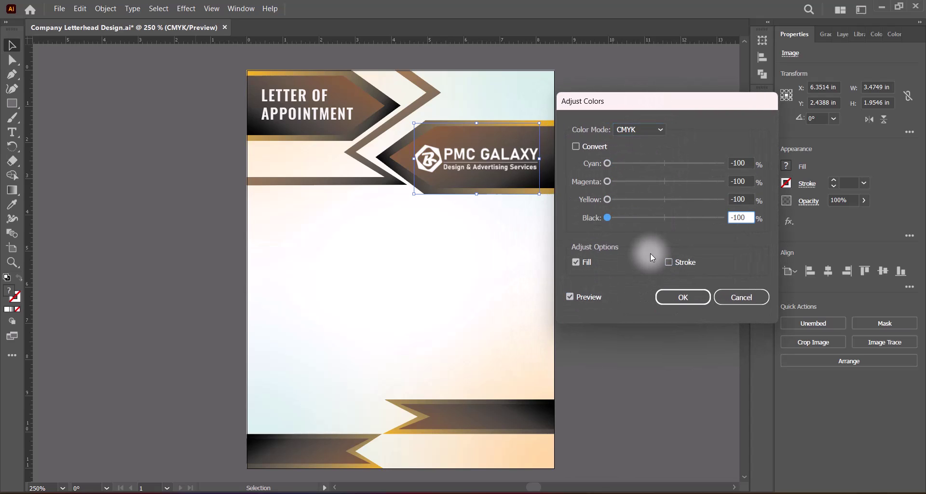
pyautogui.click(683, 297)
# Shrink the white logo slightly to about 3.15 × 1.77 in inside the banner.
pyautogui.click(641, 265)
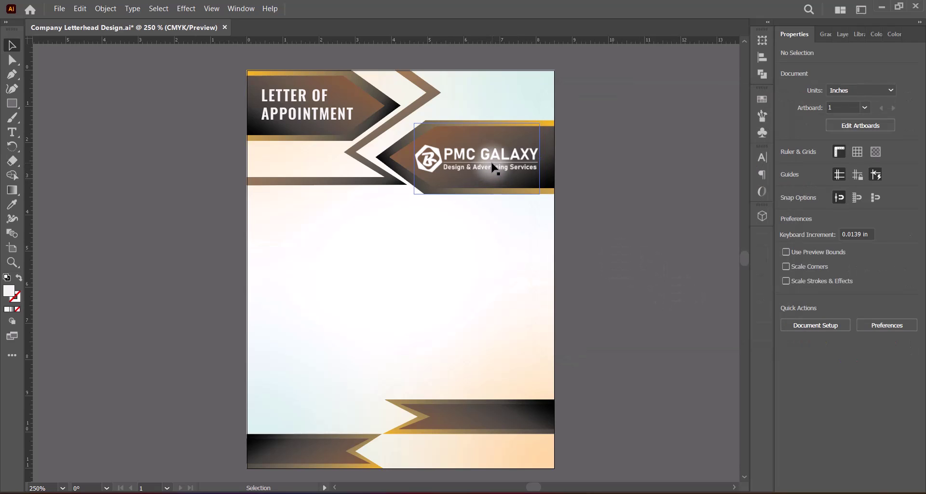
pyautogui.click(424, 164)
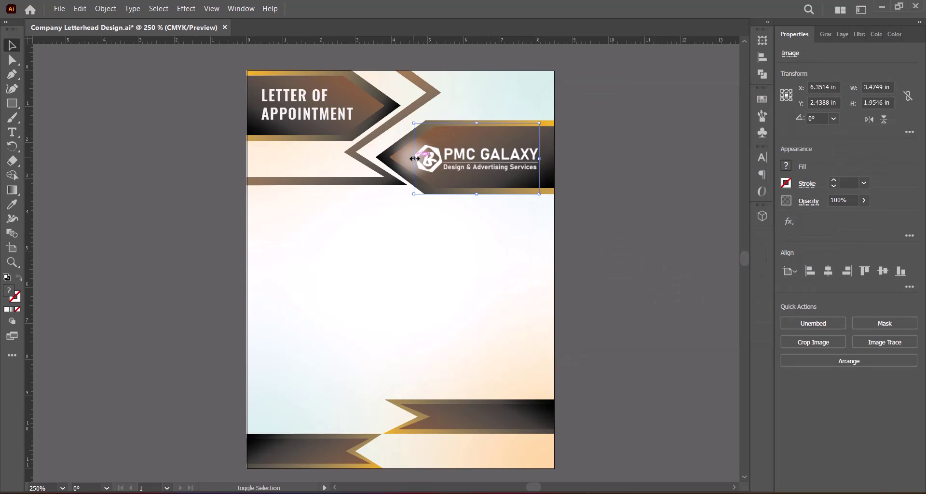
pyautogui.moveTo(415, 158); pyautogui.dragTo(426, 158)
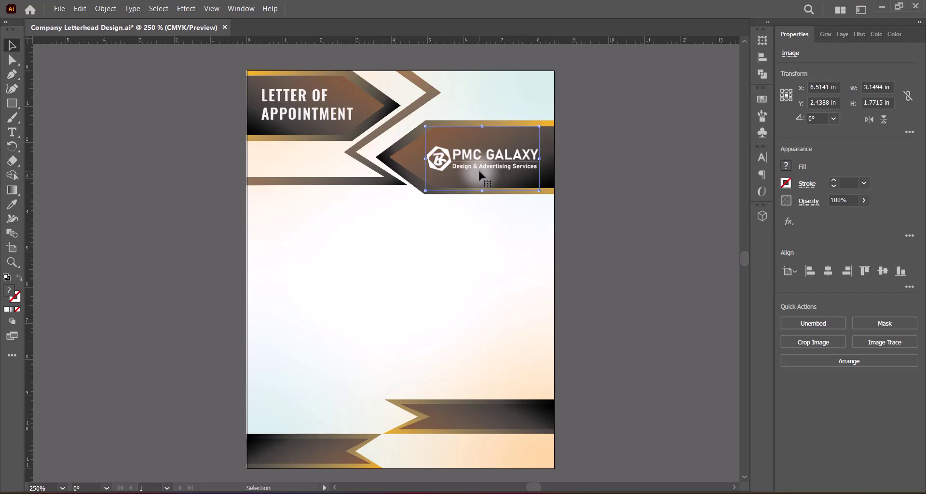
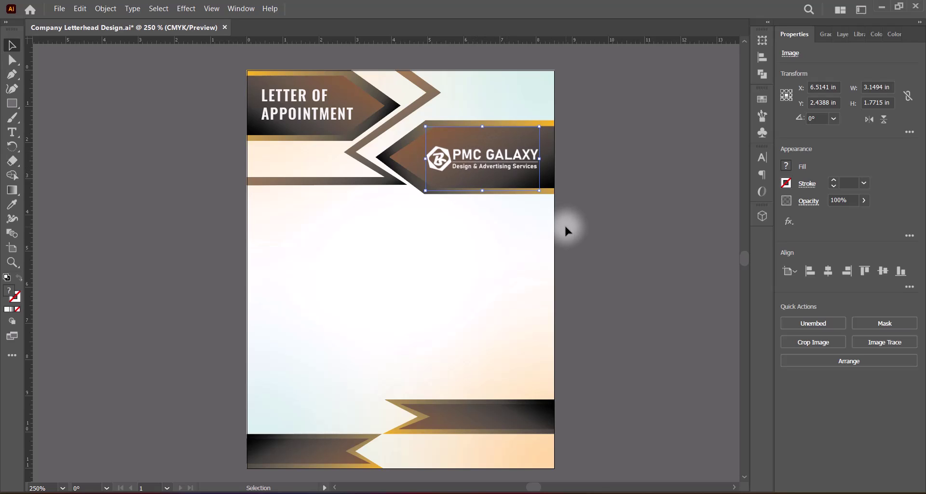
# Nudge the logo left and widen it slightly within the header banner.
pyautogui.press('Left')
pyautogui.press('Left')
pyautogui.press('Left')
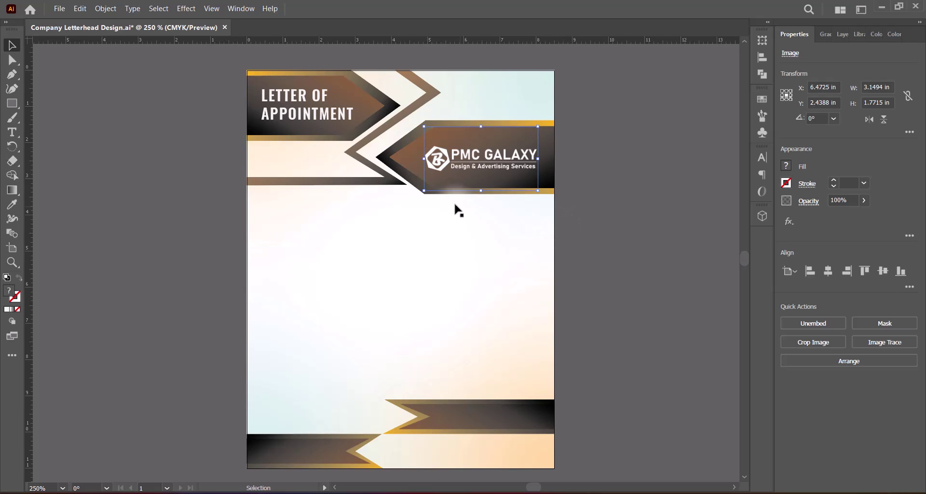
pyautogui.moveTo(424, 159); pyautogui.dragTo(421, 159)
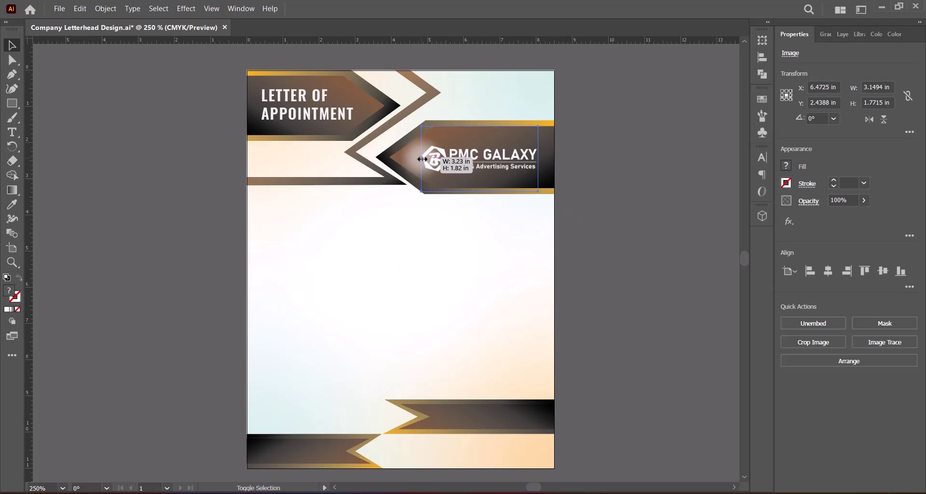
pyautogui.click(618, 238)
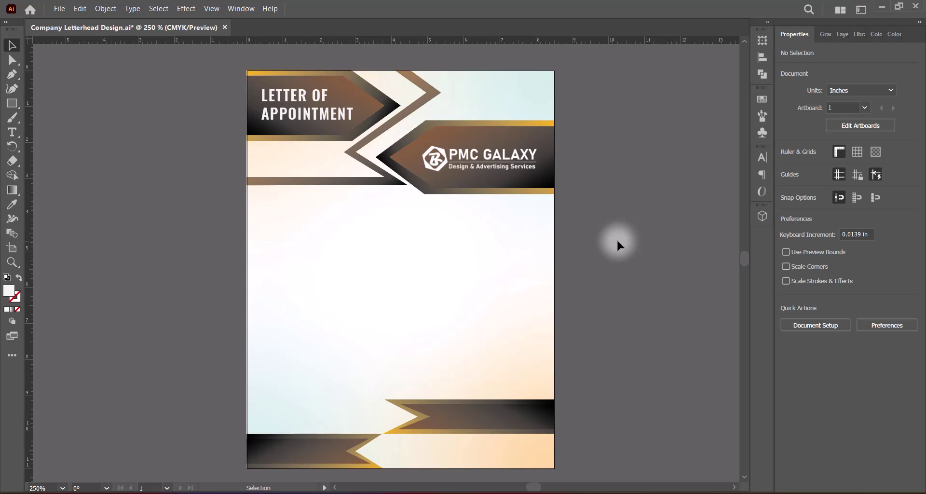
pyautogui.click(505, 158)
pyautogui.click(645, 241)
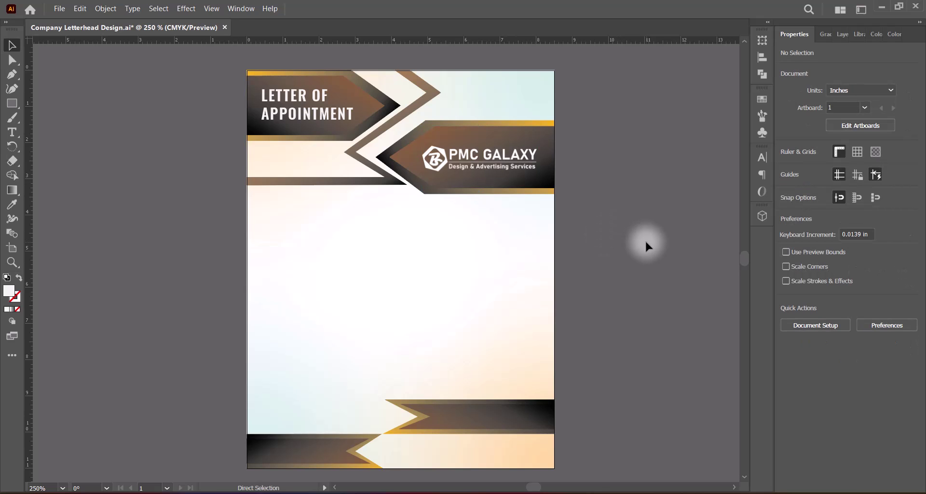
# Save the letterhead, then try a small resize of the logo from its right edge.
pyautogui.hotkey('ctrl', 's')
pyautogui.click(533, 159)
pyautogui.moveTo(541, 159); pyautogui.dragTo(541, 159)
pyautogui.click(618, 198)
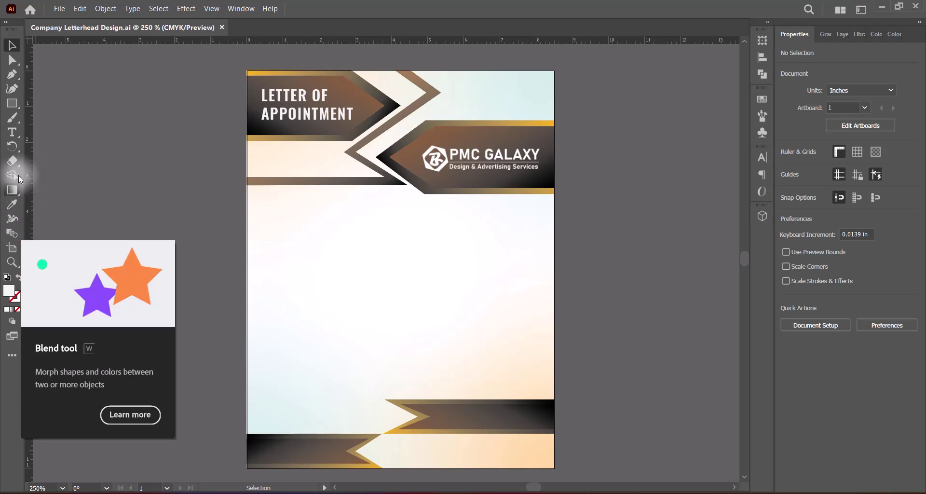
pyautogui.moveTo(13, 132); pyautogui.dragTo(50, 138)
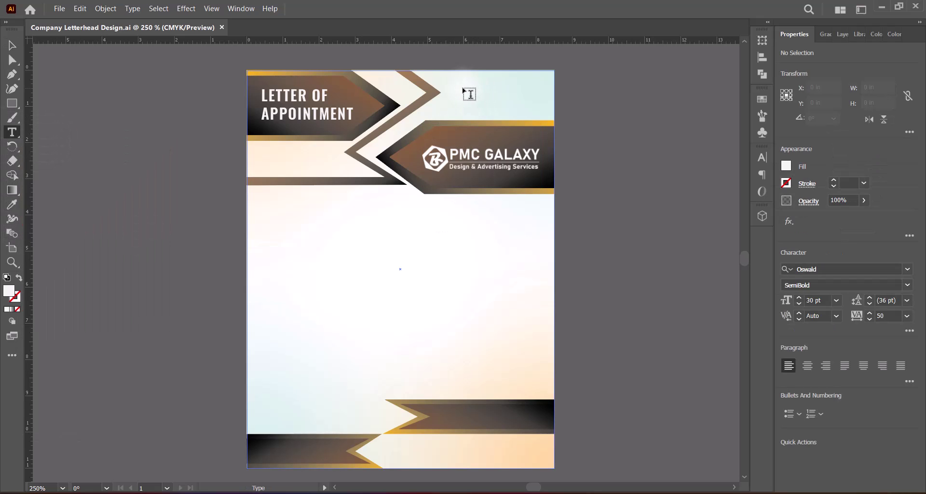
pyautogui.click(448, 86)
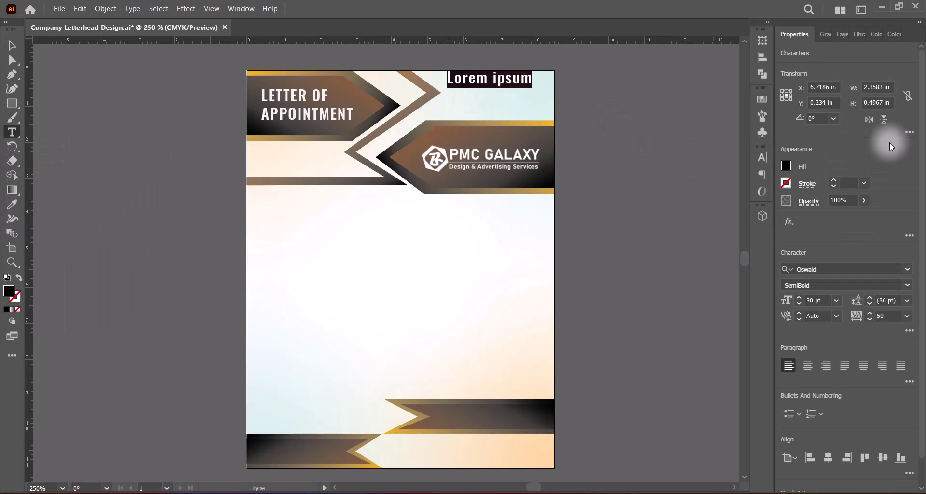
pyautogui.click(906, 316)
pyautogui.click(894, 225)
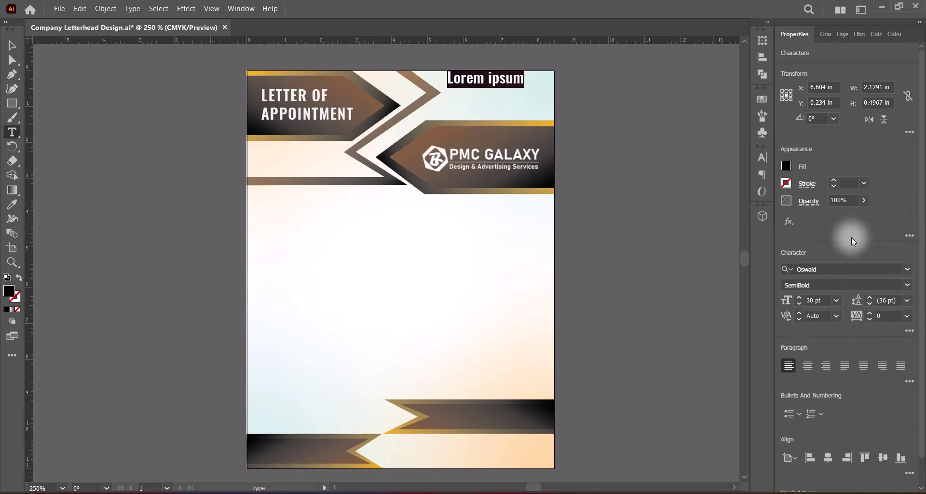
pyautogui.click(906, 285)
pyautogui.click(816, 324)
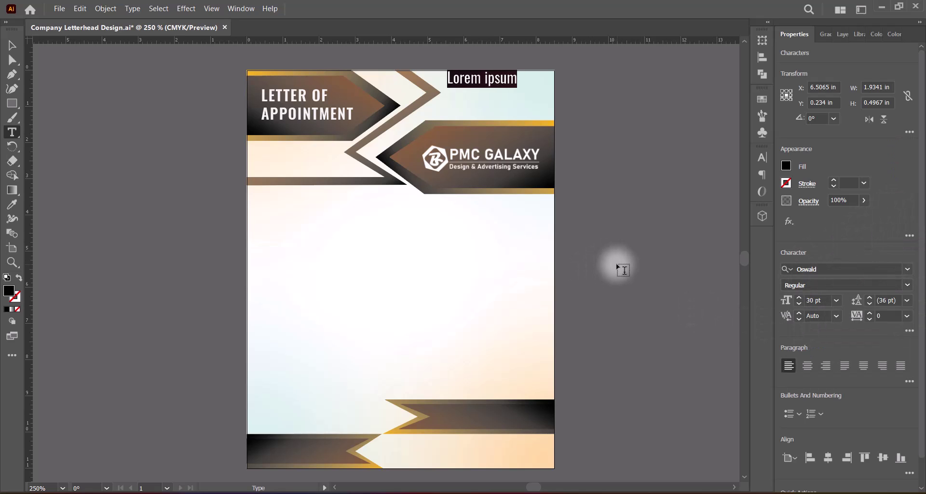
pyautogui.press('BackSpace')
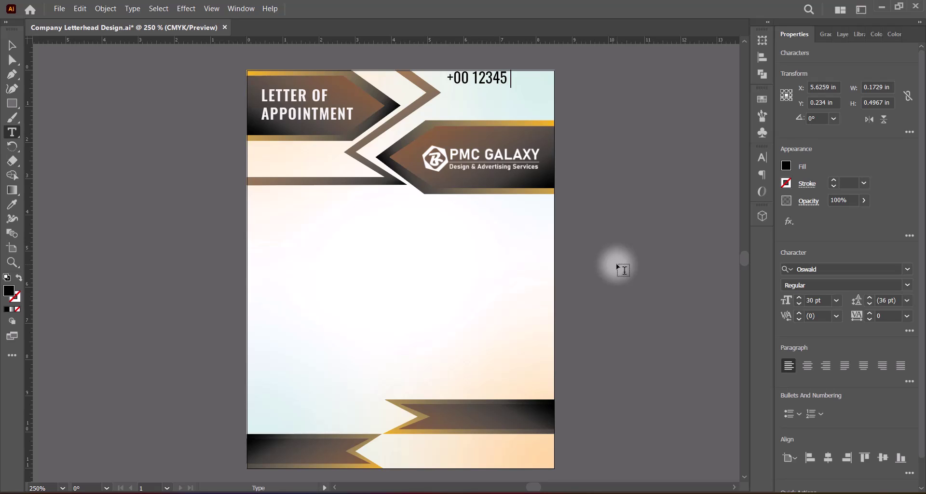
pyautogui.press('Return')
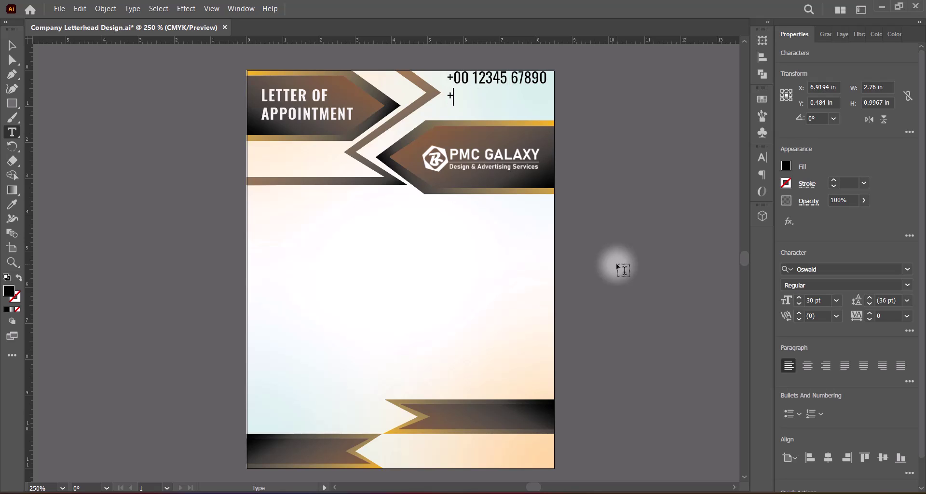
pyautogui.write('+00 12345 0987')
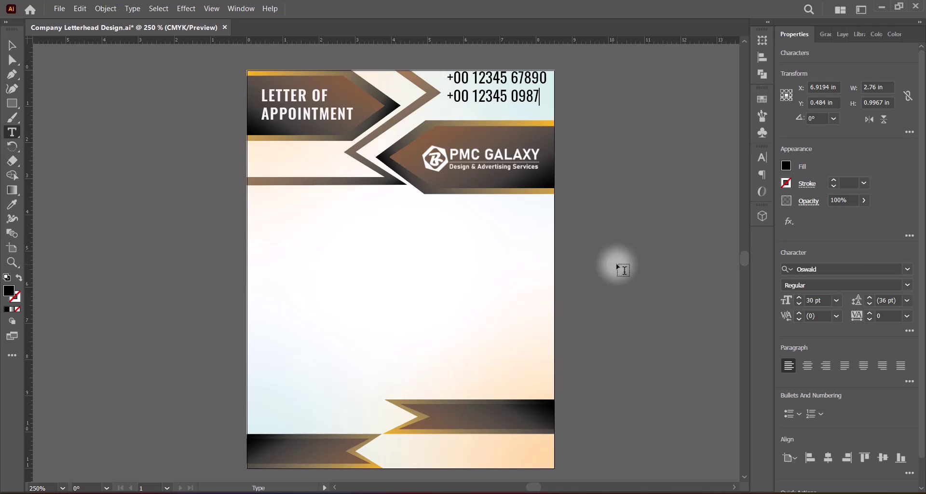
pyautogui.write('6')
pyautogui.press('Escape')
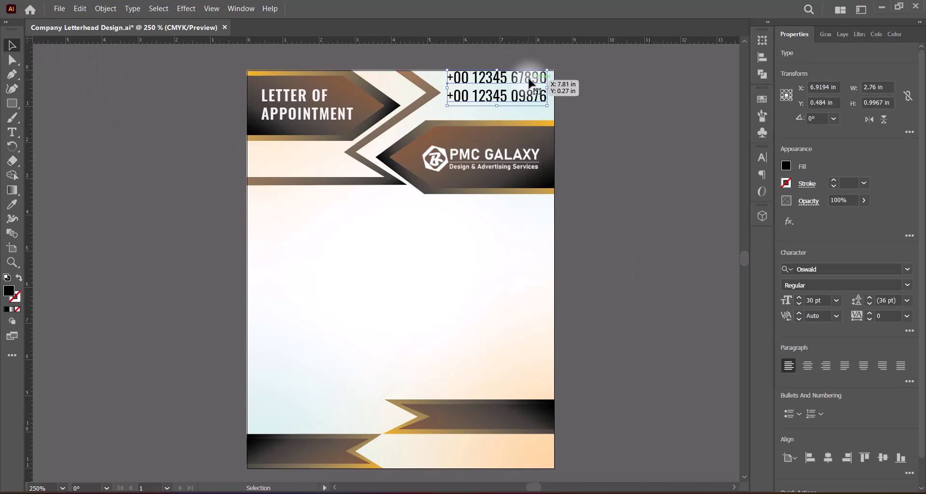
# Move the phone numbers down and left and scale them down proportionally.
pyautogui.moveTo(530, 83); pyautogui.dragTo(521, 93)
pyautogui.moveTo(523, 92); pyautogui.dragTo(523, 93)
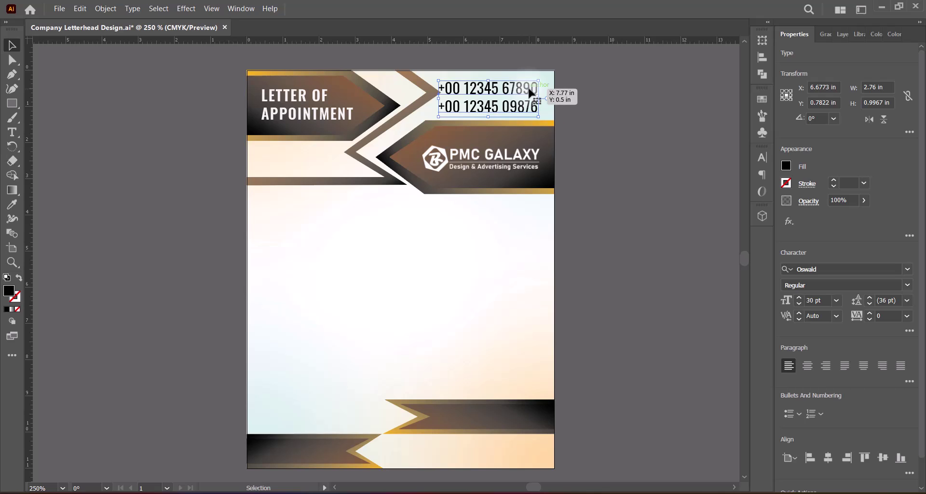
pyautogui.keyDown('shift'); pyautogui.moveTo(438, 99); pyautogui.dragTo(454, 99); pyautogui.keyUp('shift')
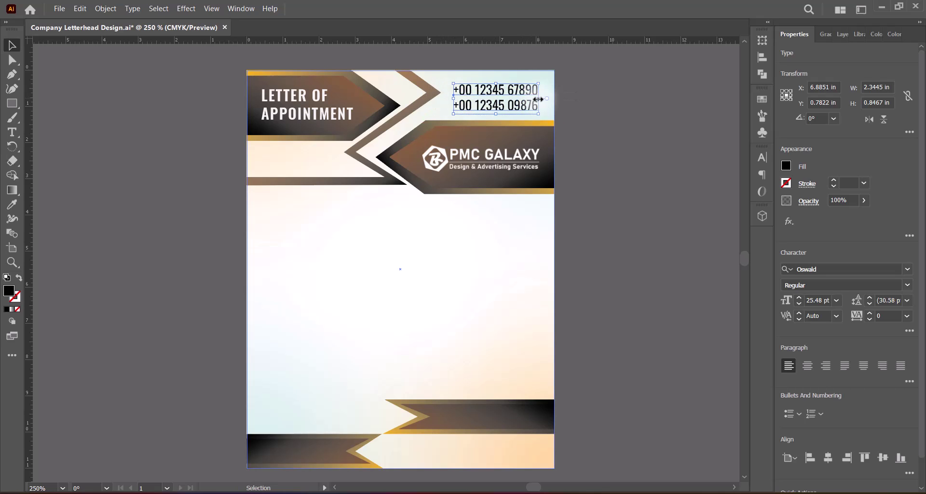
pyautogui.moveTo(544, 97); pyautogui.dragTo(535, 98)
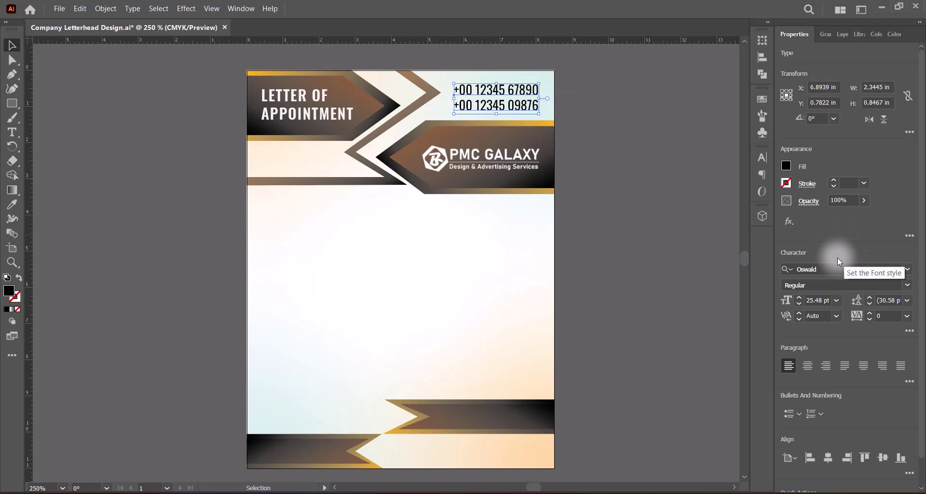
# Style the phone numbers in Oswald Medium, 20 pt, tracking 100, aligned near the right edge.
pyautogui.click(840, 301)
pyautogui.click(854, 206)
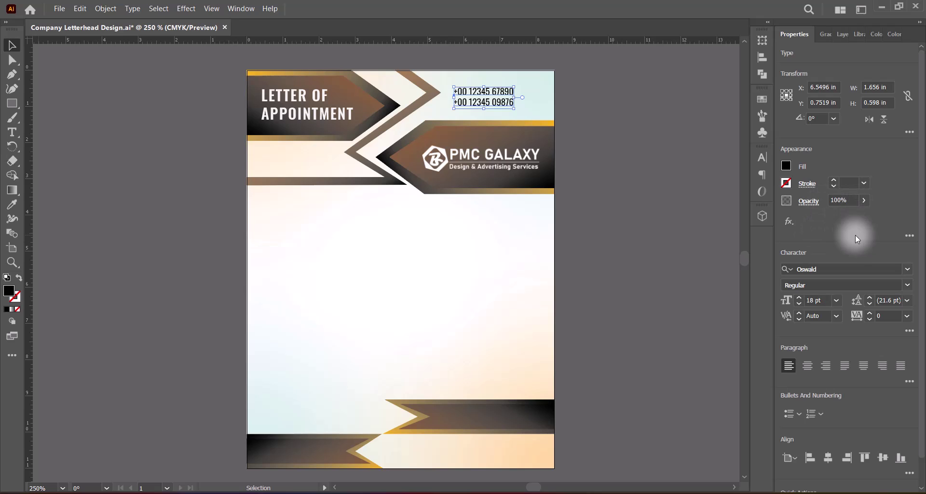
pyautogui.click(907, 284)
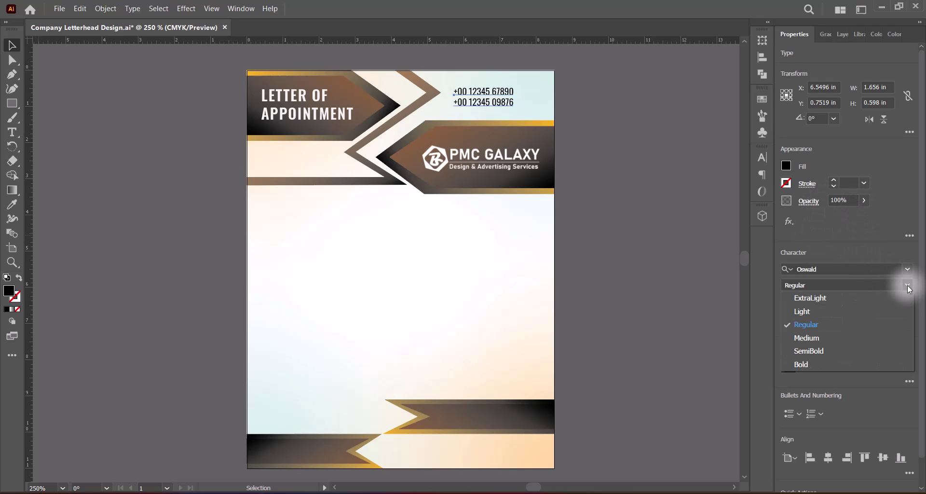
pyautogui.click(829, 337)
pyautogui.click(907, 315)
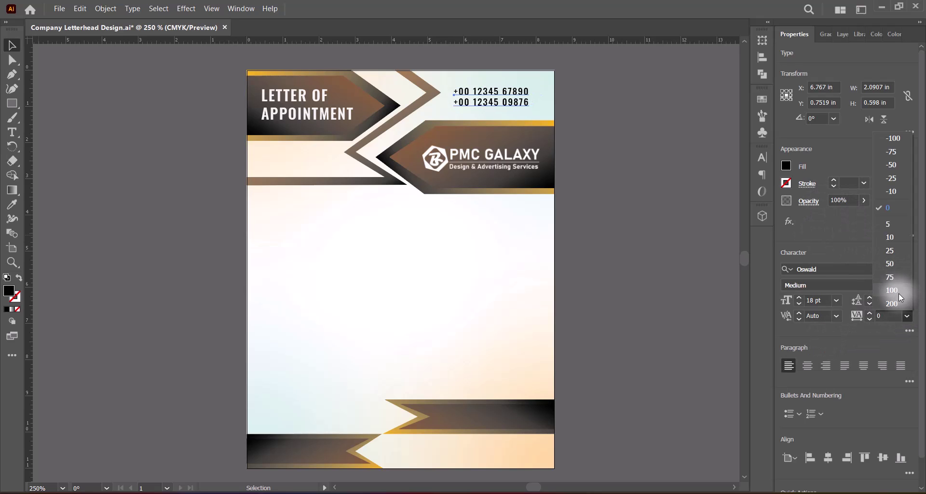
pyautogui.click(898, 292)
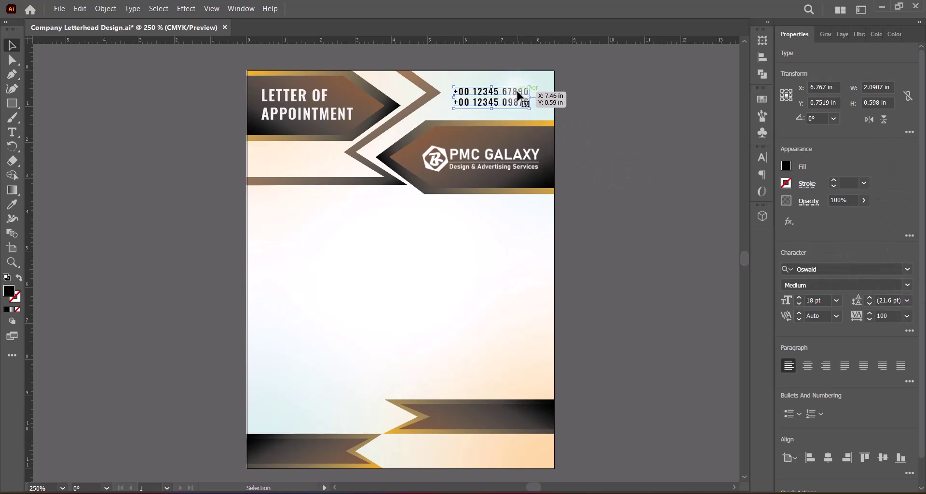
pyautogui.moveTo(518, 95); pyautogui.dragTo(534, 96)
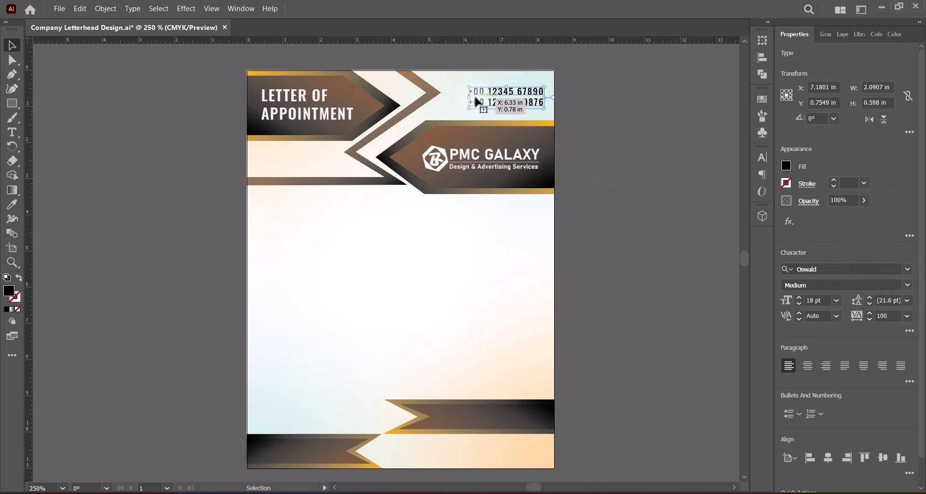
pyautogui.click(799, 299)
pyautogui.click(799, 298)
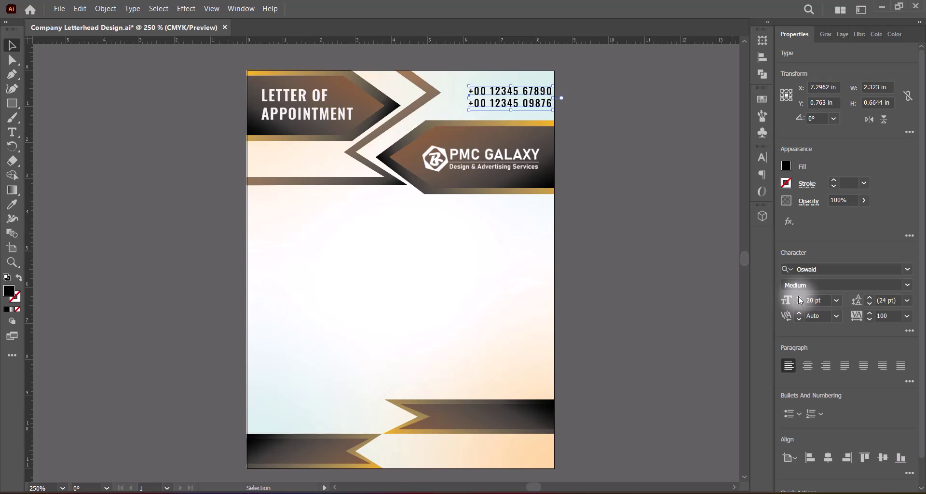
pyautogui.moveTo(540, 94); pyautogui.dragTo(528, 93)
pyautogui.click(630, 193)
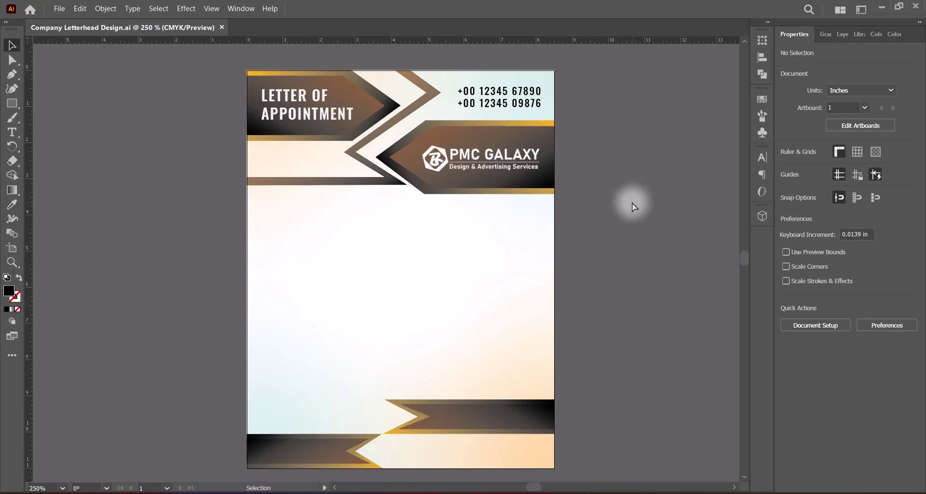
# Paste a phone icon and shrink it beside the phone numbers.
pyautogui.hotkey('ctrl', 'v')
pyautogui.moveTo(376, 232); pyautogui.dragTo(441, 179)
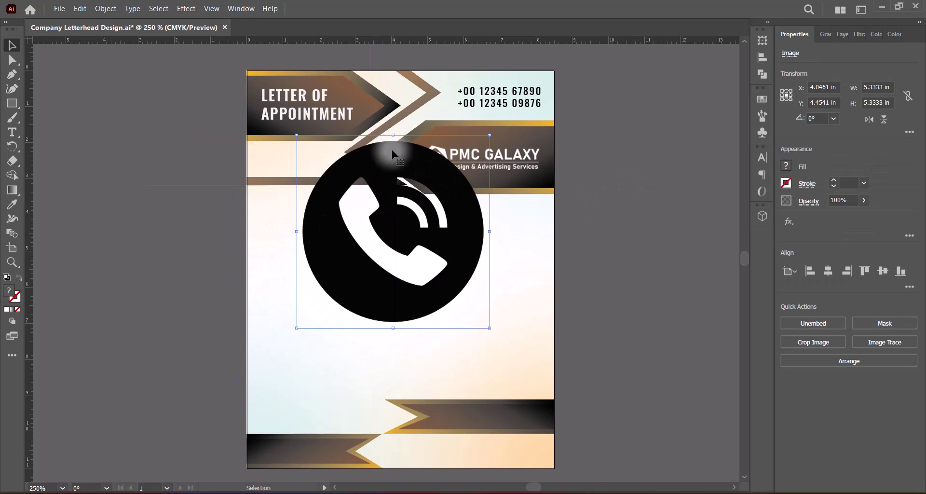
pyautogui.moveTo(394, 140); pyautogui.dragTo(405, 308)
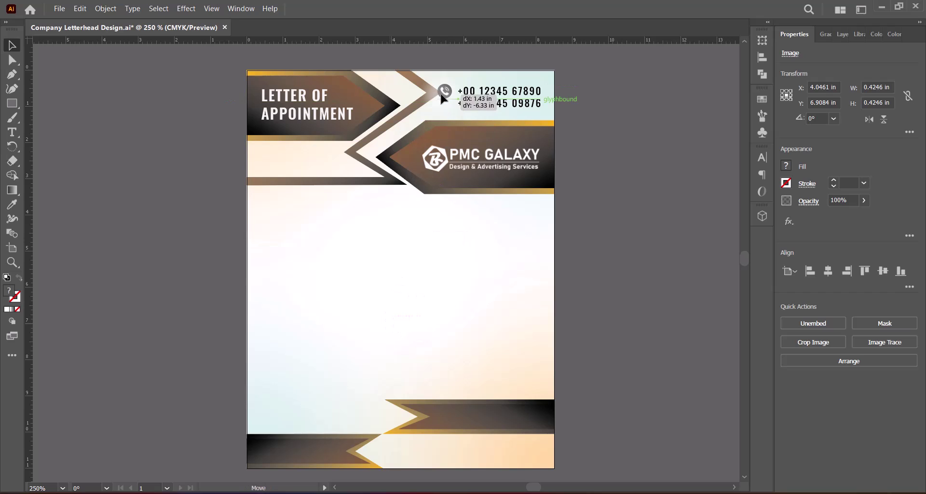
pyautogui.click(601, 169)
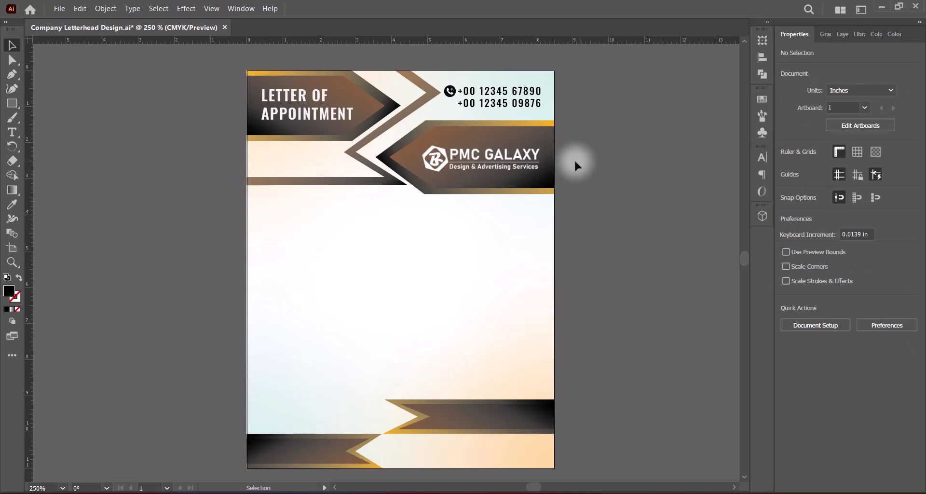
pyautogui.click(450, 94)
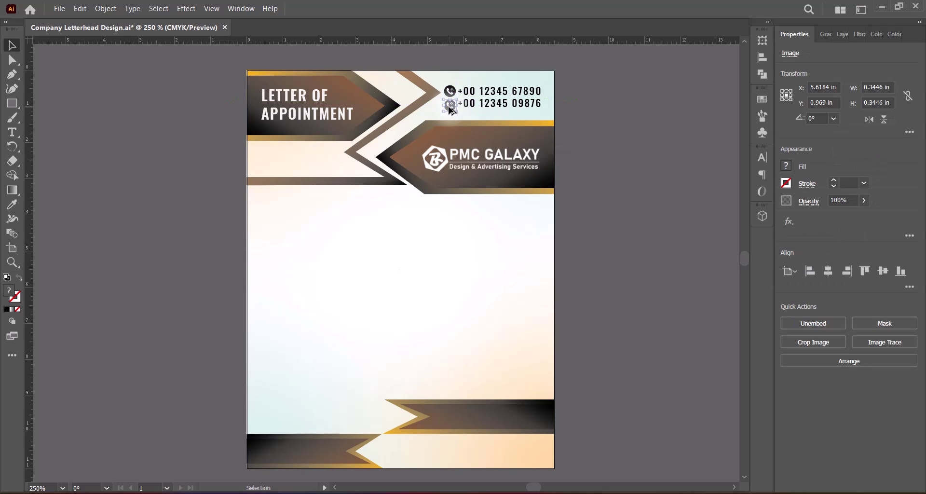
pyautogui.click(599, 144)
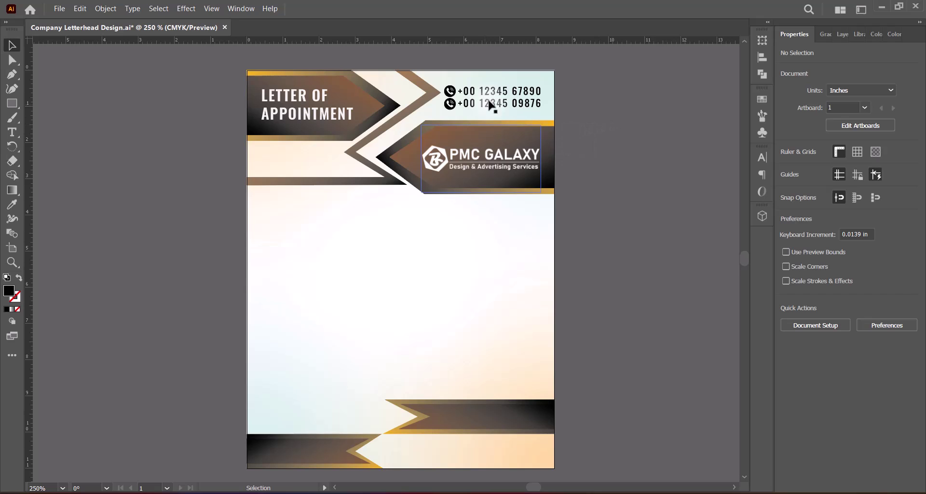
# Select the second phone line and check the position of both phone icons.
pyautogui.press('t')
pyautogui.moveTo(456, 104); pyautogui.dragTo(542, 104)
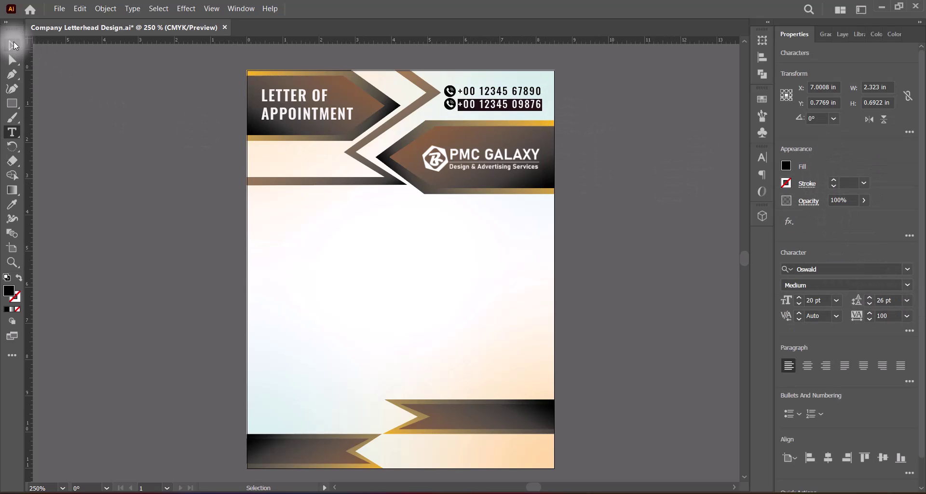
pyautogui.press('Escape')
pyautogui.click(596, 160)
pyautogui.click(450, 103)
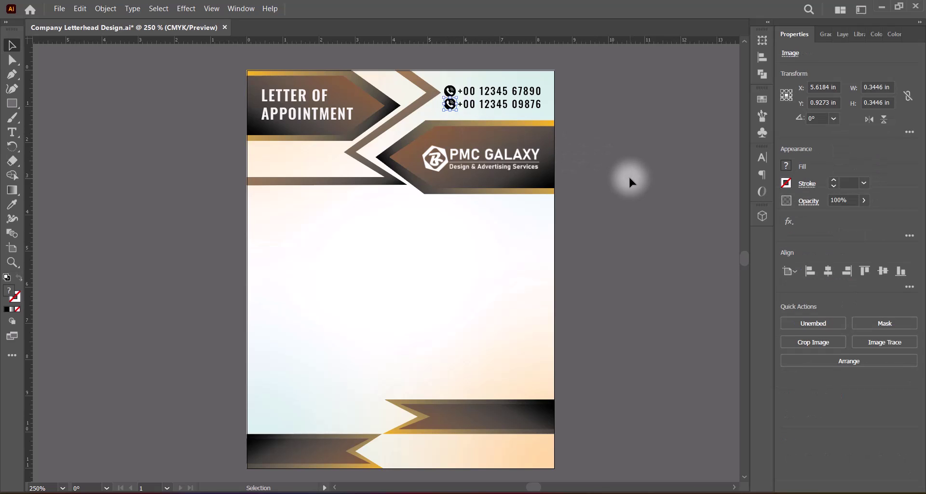
pyautogui.click(621, 175)
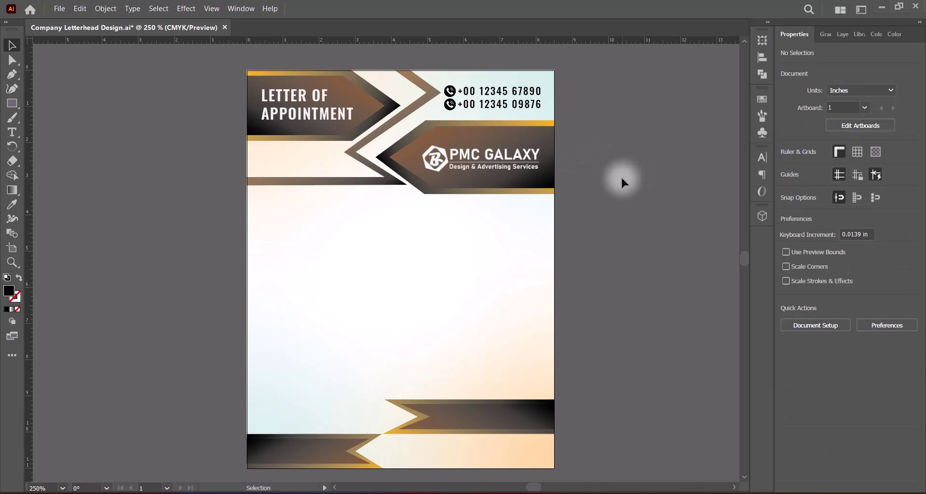
pyautogui.click(450, 90)
pyautogui.click(617, 154)
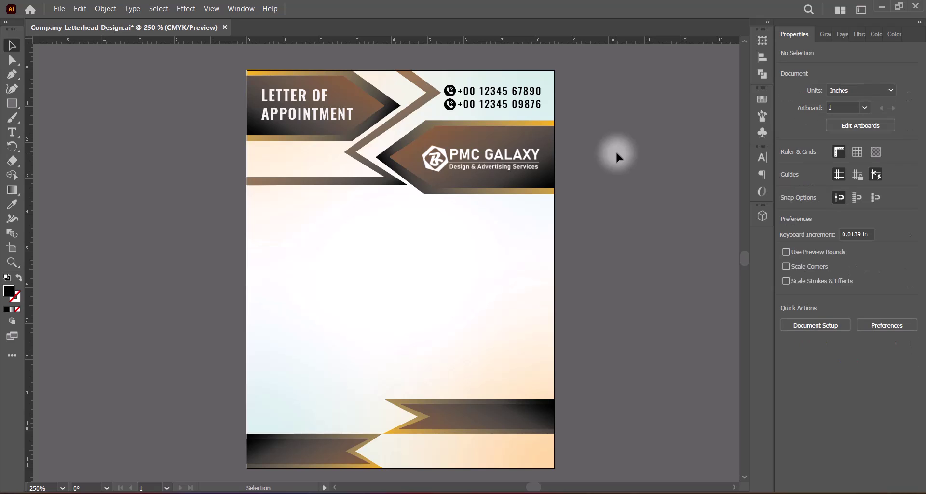
# Set the phone numbers' leading to 27 pt so the second line sits level with its icon.
pyautogui.click(497, 102)
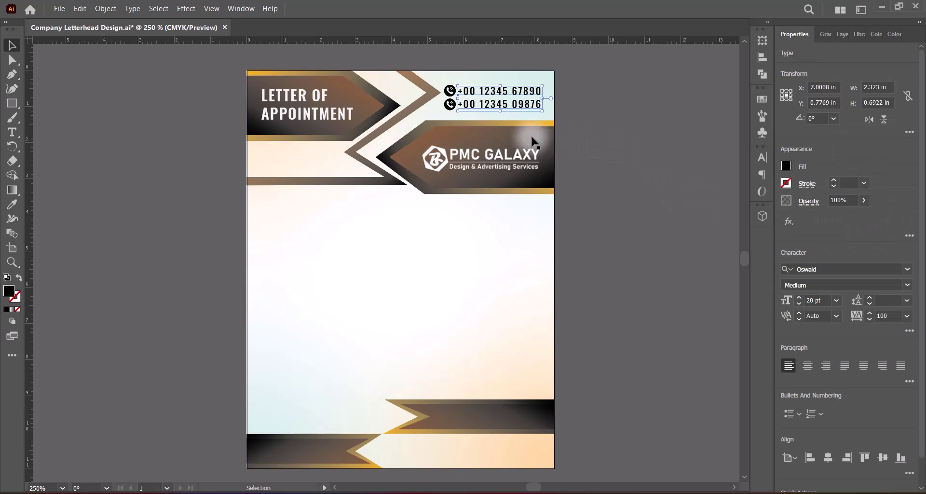
pyautogui.doubleClick(502, 103)
pyautogui.moveTo(467, 104); pyautogui.dragTo(542, 105)
pyautogui.click(870, 298)
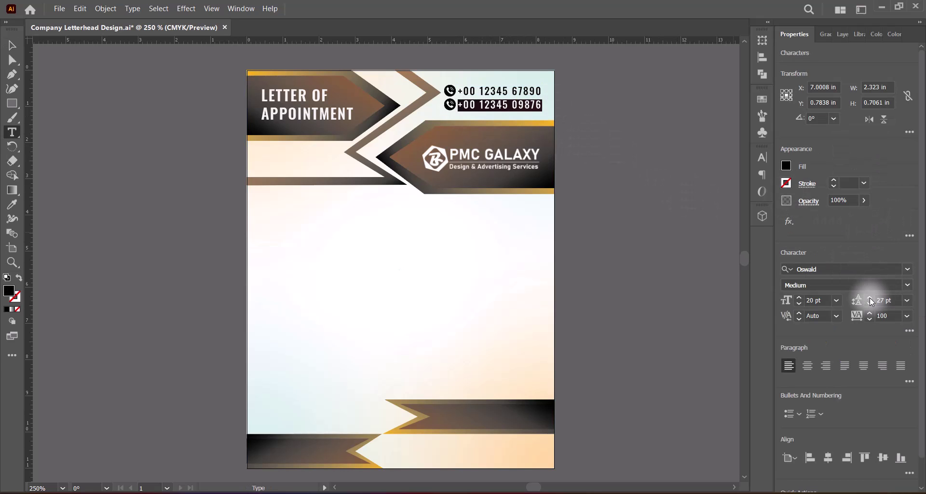
pyautogui.press('Escape')
pyautogui.click(612, 158)
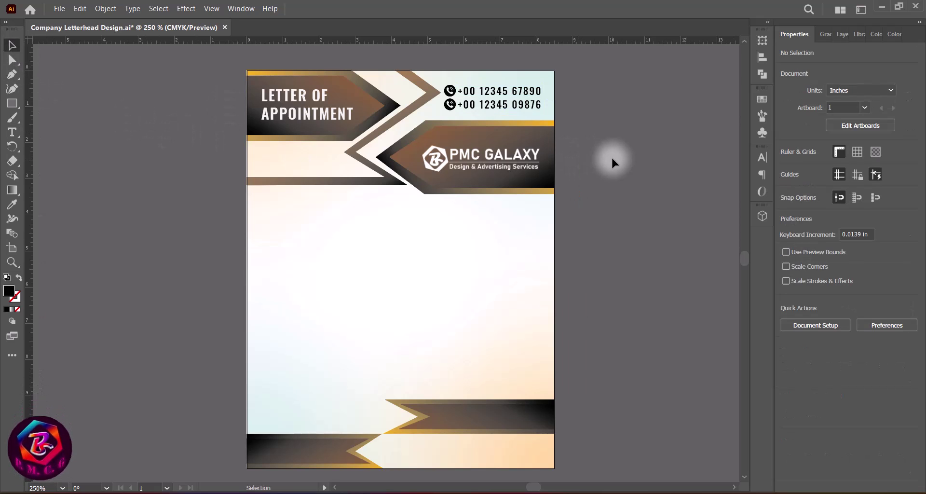
# Save, then type 'Date: 16.09.2024' below the title banner.
pyautogui.hotkey('ctrl', 's')
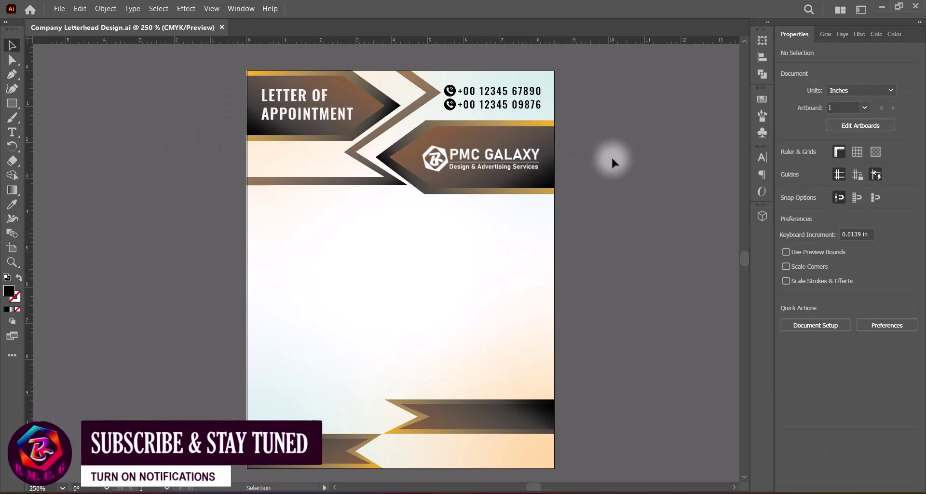
pyautogui.click(12, 132)
pyautogui.click(259, 153)
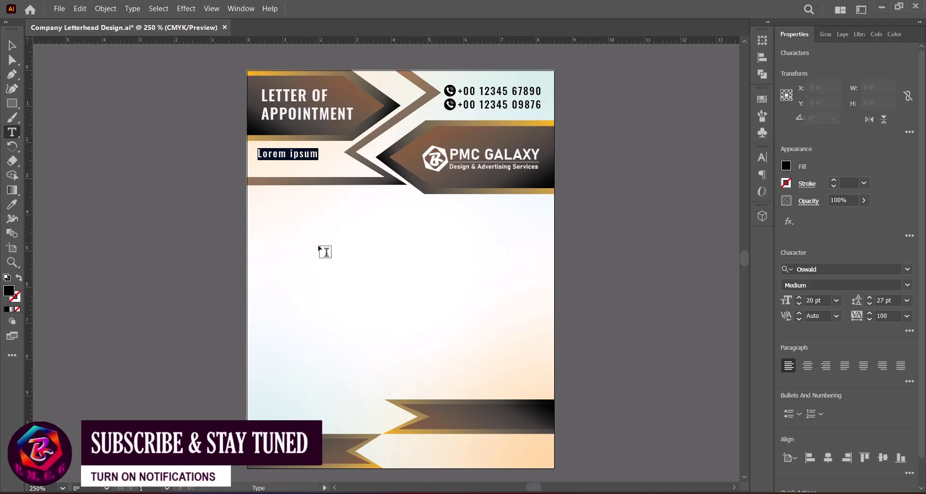
pyautogui.write('Date')
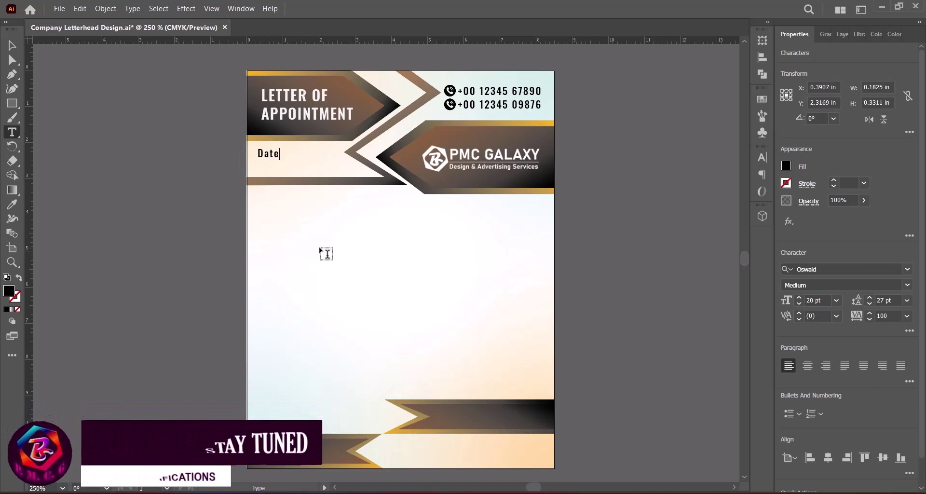
pyautogui.write(':')
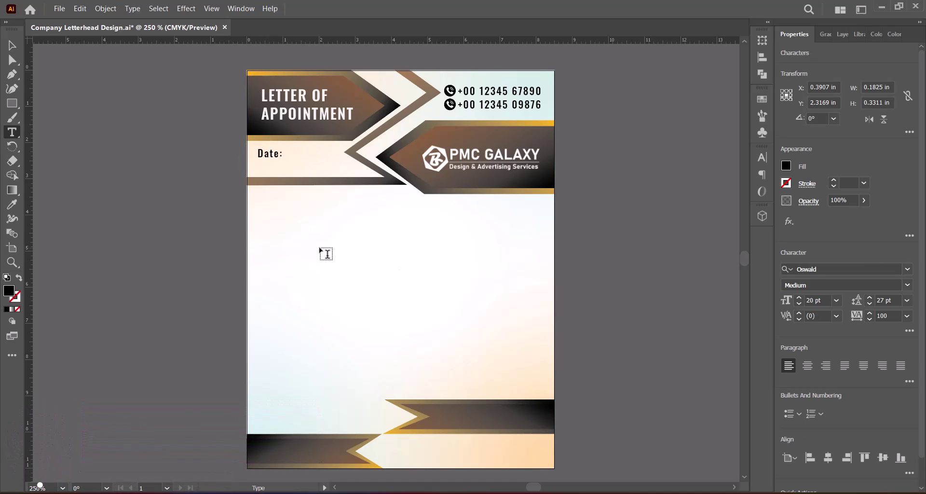
pyautogui.write(' 16.0')
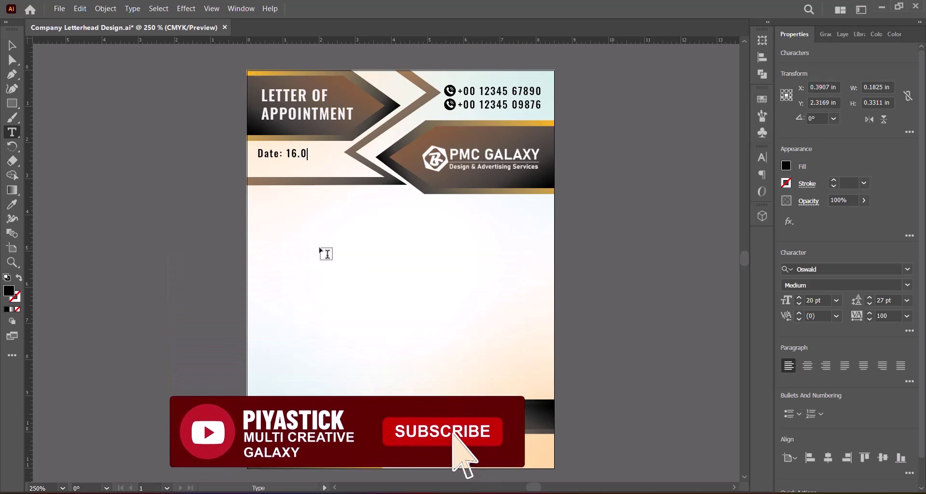
pyautogui.write('9.2024')
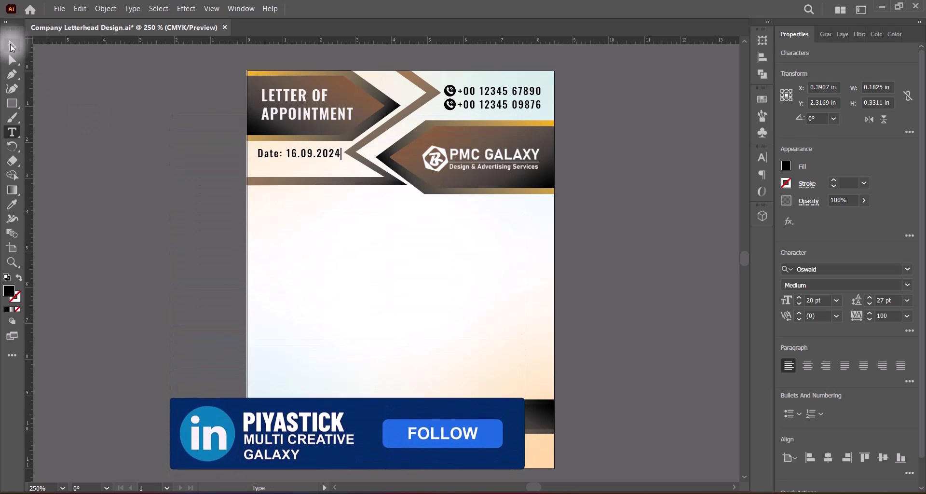
pyautogui.press('Escape')
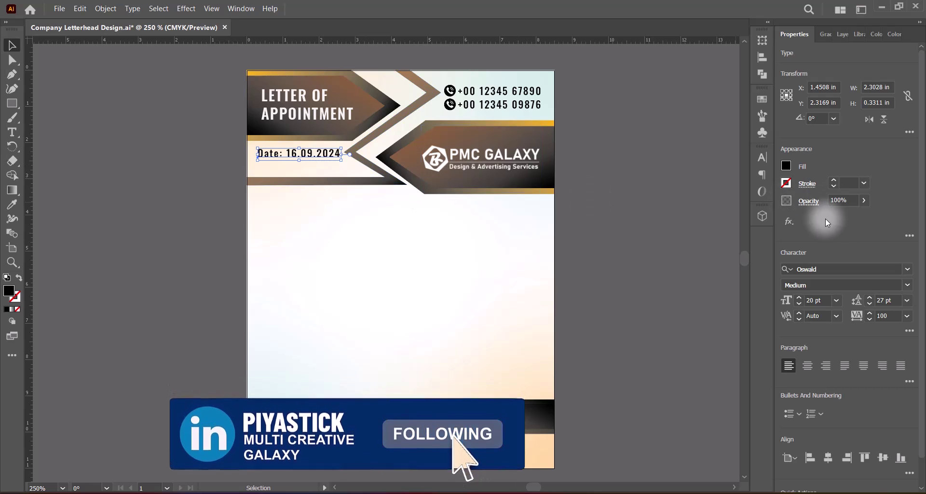
# Set the date line to 18 pt with tracking 75, position it, and save.
pyautogui.click(907, 316)
pyautogui.click(894, 266)
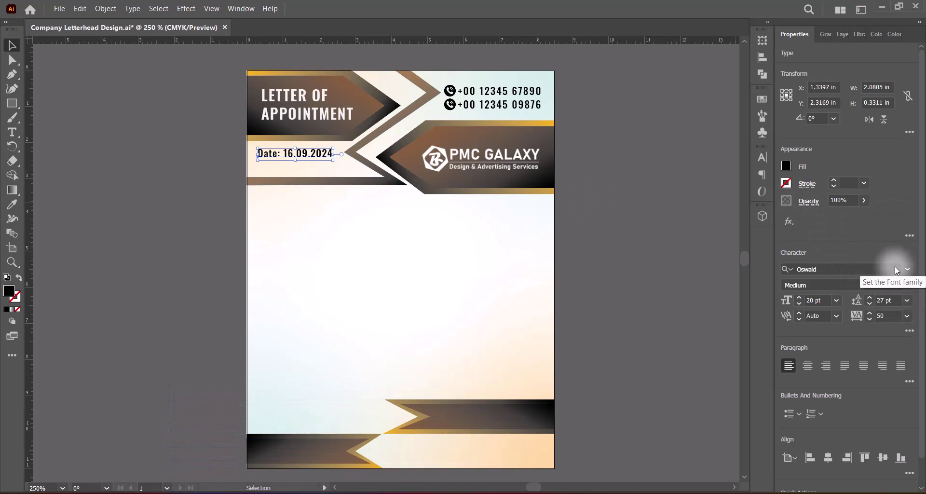
pyautogui.click(836, 300)
pyautogui.click(854, 208)
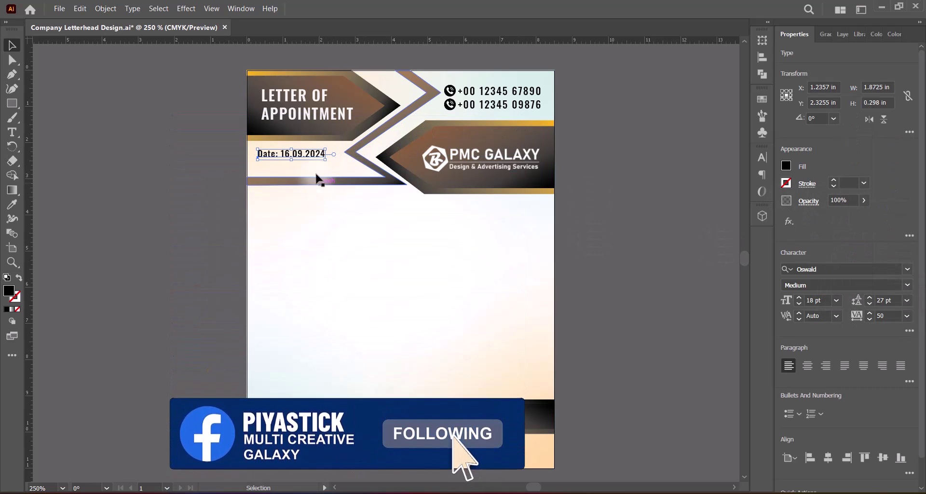
pyautogui.moveTo(322, 171); pyautogui.dragTo(321, 172)
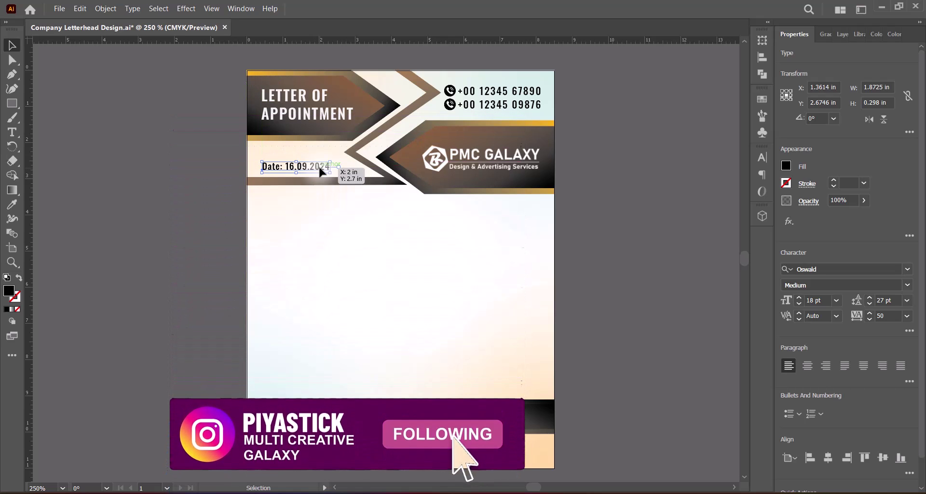
pyautogui.click(907, 316)
pyautogui.click(893, 278)
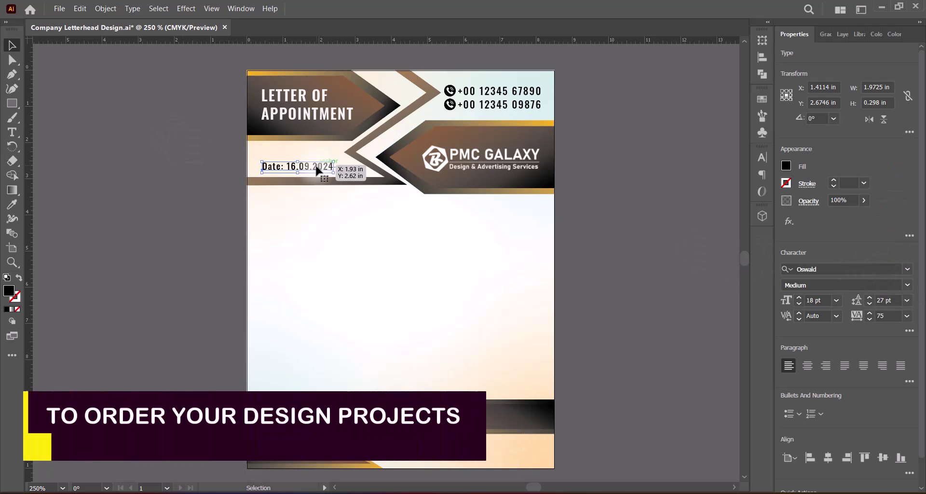
pyautogui.moveTo(313, 166); pyautogui.dragTo(314, 167)
pyautogui.click(582, 202)
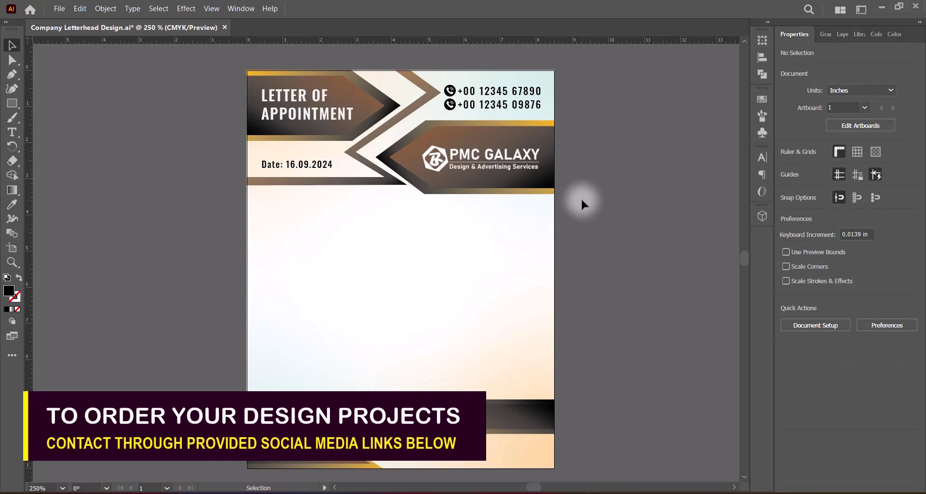
pyautogui.hotkey('ctrl', 's')
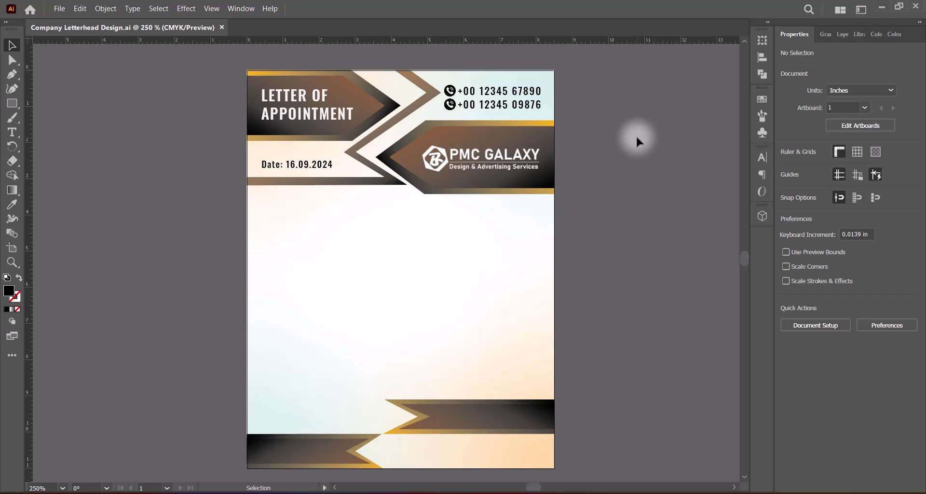
# Place a new recipient text block under the date with tracking reset to 0.
pyautogui.rightClick(12, 132)
pyautogui.click(57, 130)
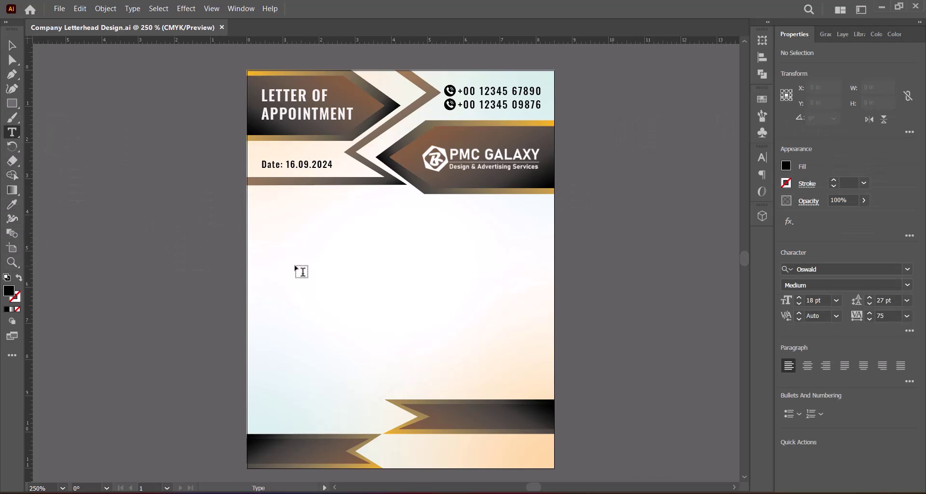
pyautogui.click(273, 216)
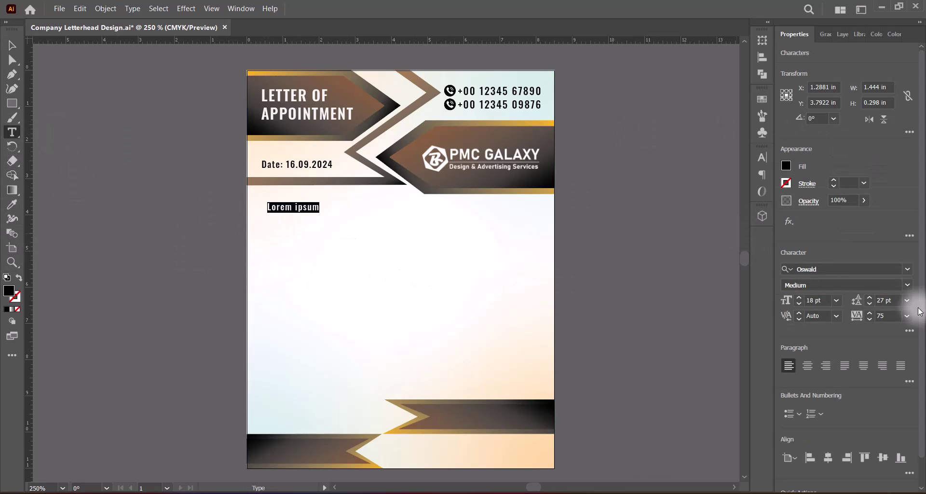
pyautogui.click(906, 316)
pyautogui.click(888, 224)
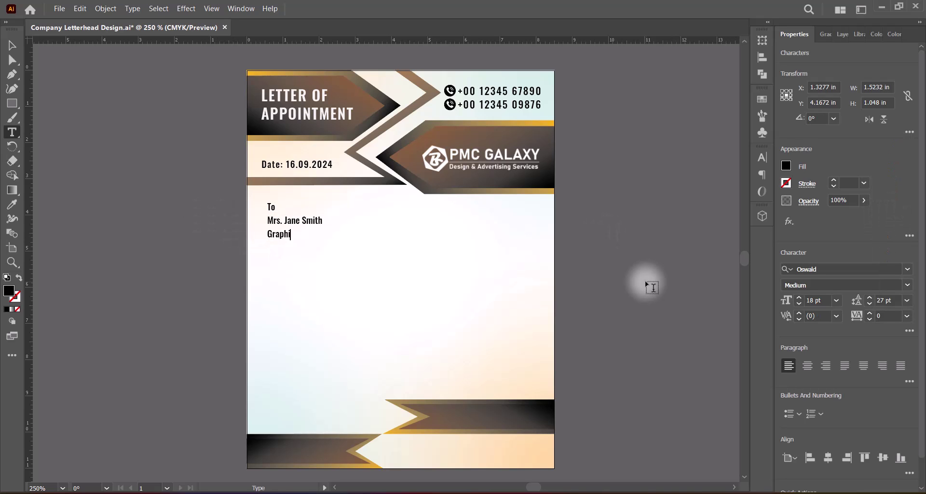
# Make 'To' and 'Graphic Designer' Light, the name 21 pt, with 24 pt leading.
pyautogui.tripleClick(278, 234)
pyautogui.click(906, 284)
pyautogui.click(812, 313)
pyautogui.doubleClick(271, 207)
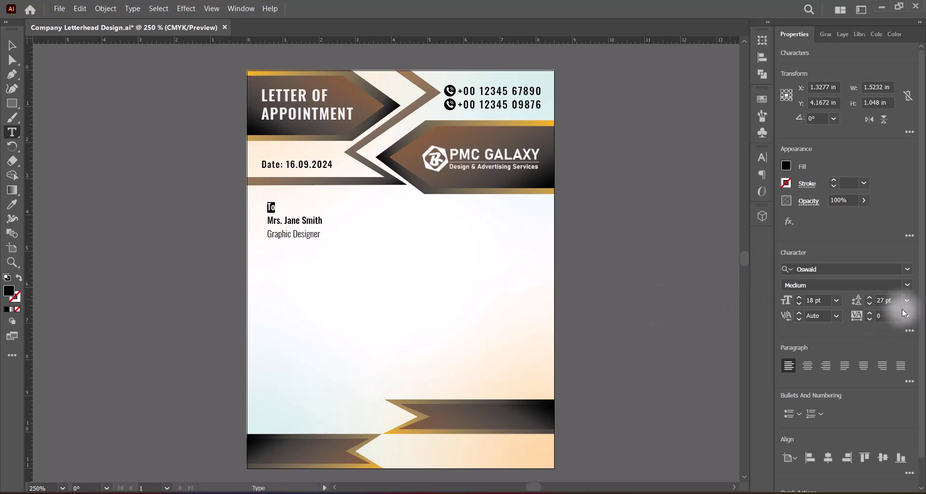
pyautogui.click(906, 285)
pyautogui.click(812, 313)
pyautogui.tripleClick(289, 221)
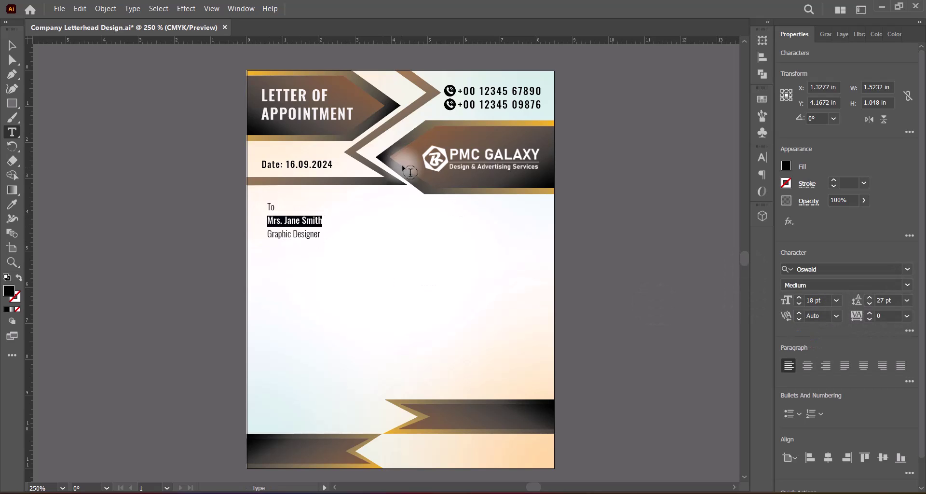
pyautogui.click(837, 300)
pyautogui.click(851, 221)
pyautogui.tripleClick(294, 234)
pyautogui.click(906, 300)
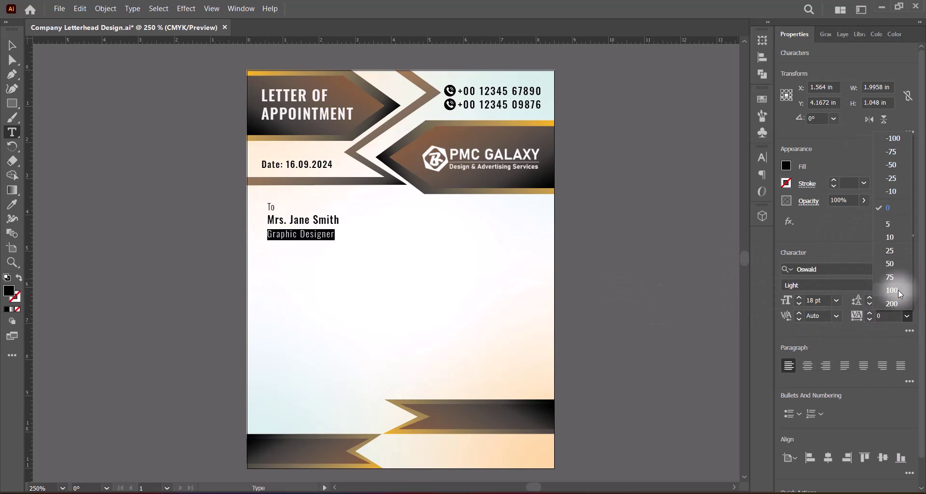
pyautogui.click(891, 235)
# Move the recipient block up-left, scale it down slightly, nudge it up, and save.
pyautogui.click(12, 45)
pyautogui.moveTo(336, 220); pyautogui.dragTo(324, 212)
pyautogui.moveTo(308, 212); pyautogui.dragTo(309, 211)
pyautogui.click(584, 233)
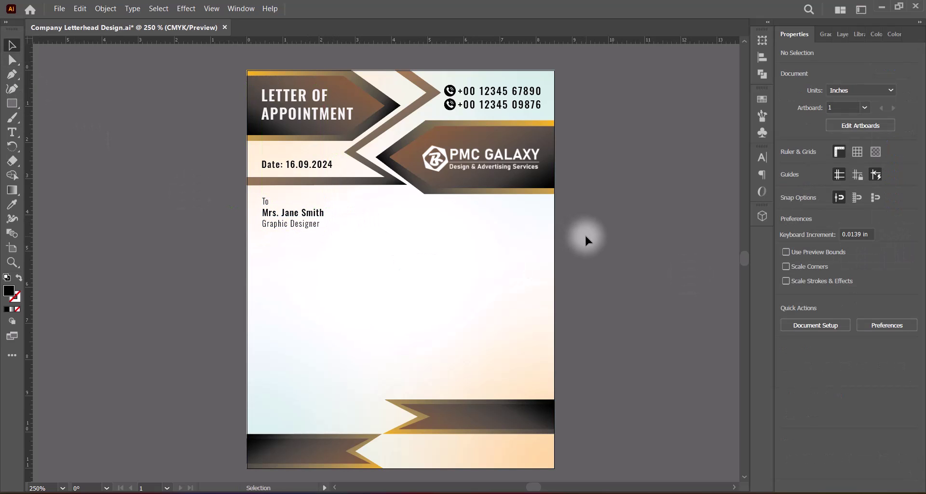
pyautogui.click(314, 212)
pyautogui.press('Up')
pyautogui.click(615, 256)
pyautogui.click(313, 212)
pyautogui.press('Up')
pyautogui.click(602, 251)
pyautogui.hotkey('ctrl', 's')
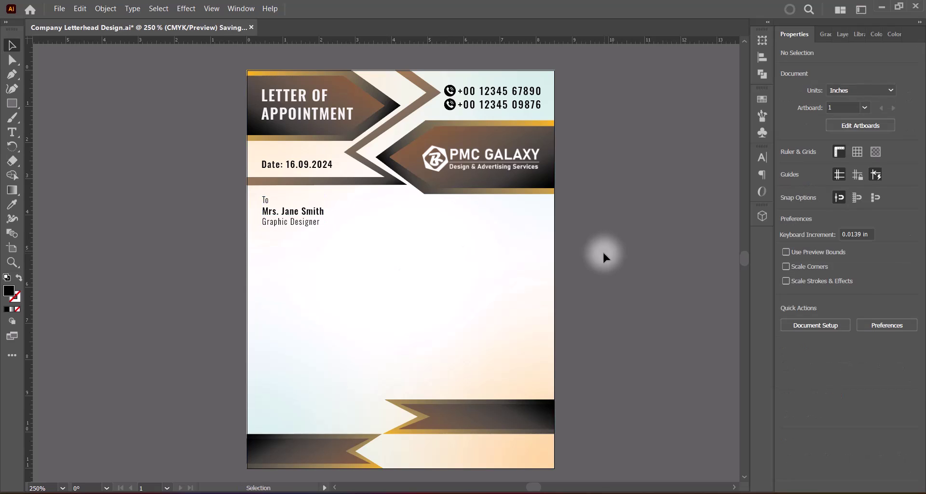
pyautogui.moveTo(12, 132); pyautogui.dragTo(42, 133)
# Set the Type tool to Bahnschrift SemiCondensed at 9 pt.
pyautogui.click(42, 133)
pyautogui.click(907, 268)
pyautogui.click(818, 409)
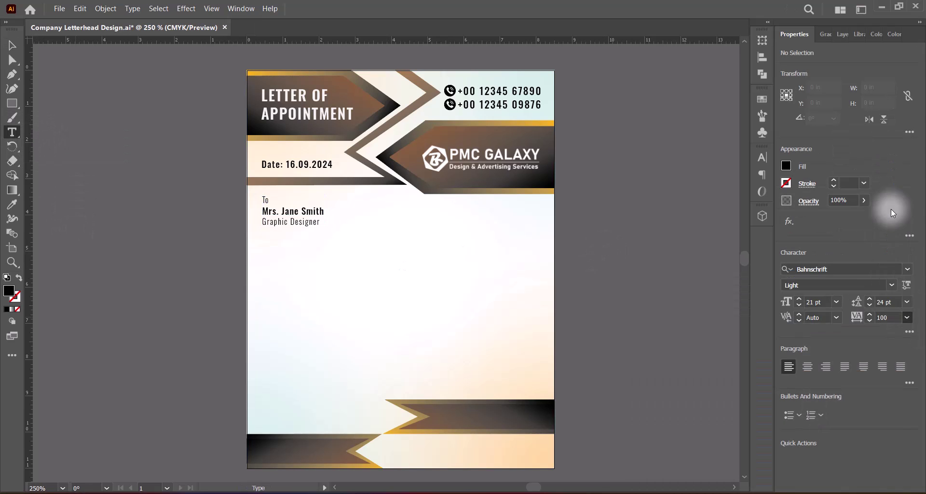
pyautogui.click(883, 288)
pyautogui.click(819, 403)
pyautogui.click(836, 302)
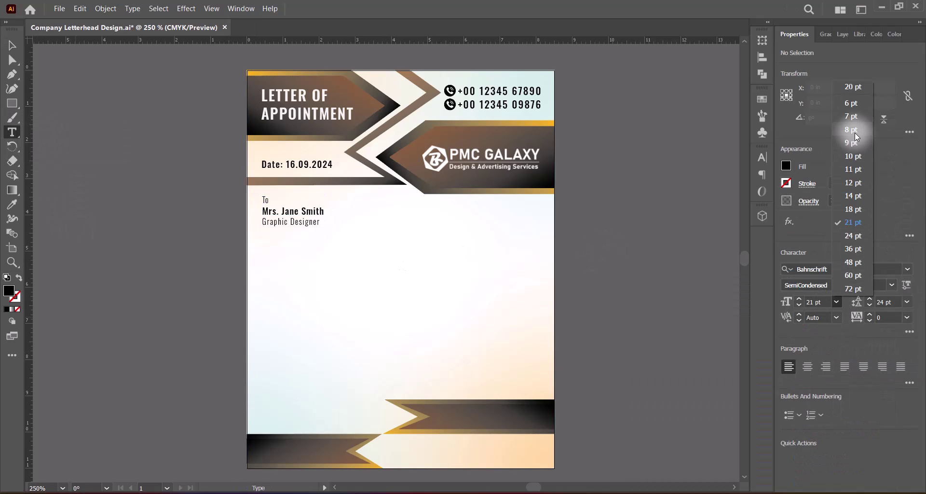
pyautogui.click(848, 128)
# Create a justified placeholder text area with 14 pt leading and blank lines between four paragraphs.
pyautogui.moveTo(262, 234); pyautogui.dragTo(540, 389)
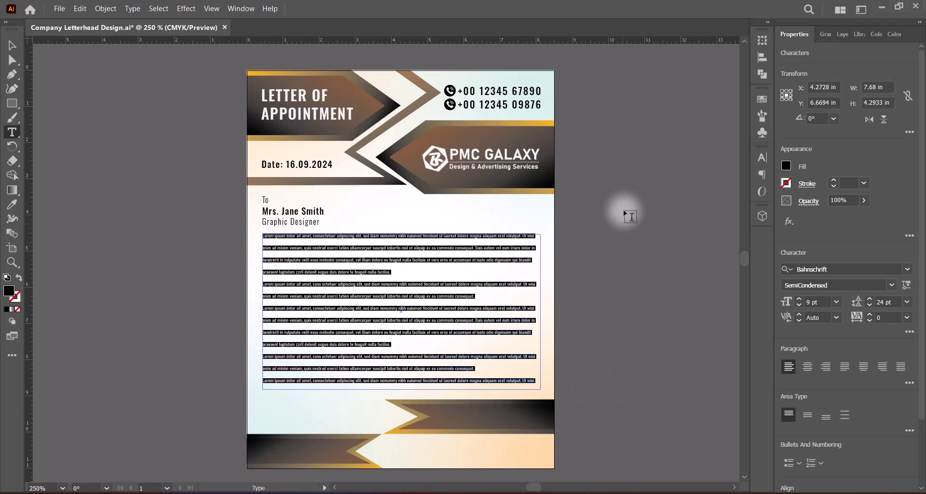
pyautogui.click(848, 369)
pyautogui.click(907, 302)
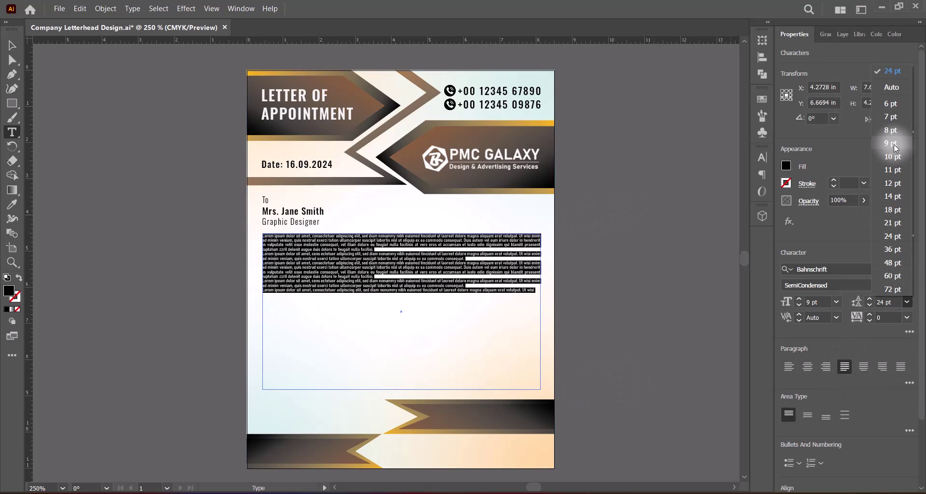
pyautogui.click(895, 197)
pyautogui.click(387, 258)
pyautogui.press('Return')
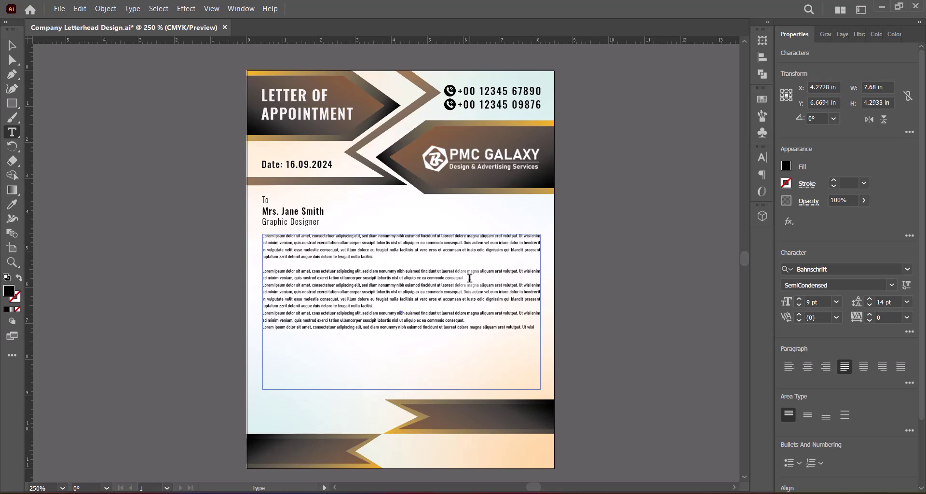
pyautogui.click(469, 278)
pyautogui.press('Return')
pyautogui.click(377, 313)
pyautogui.press('Return')
# Resize the body text frame, raise the font size to 11 pt, and nudge it down.
pyautogui.click(12, 46)
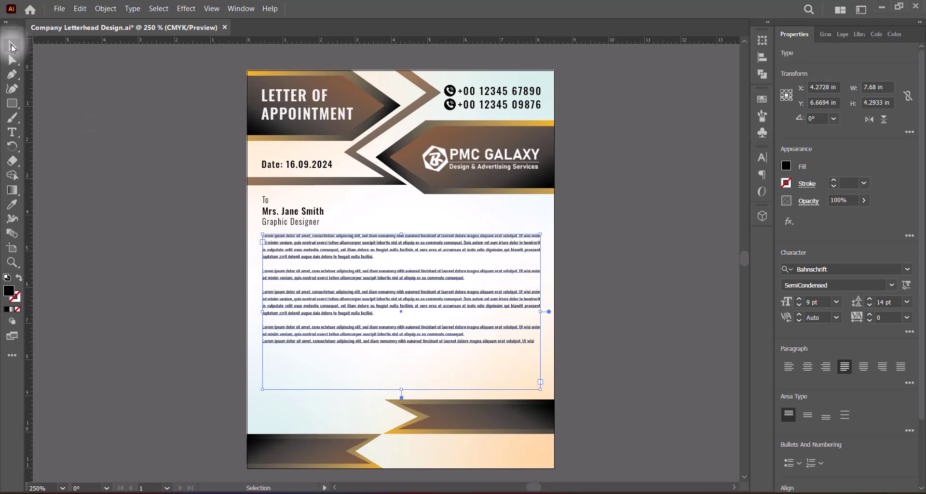
pyautogui.moveTo(402, 389); pyautogui.dragTo(401, 349)
pyautogui.moveTo(541, 291); pyautogui.dragTo(541, 291)
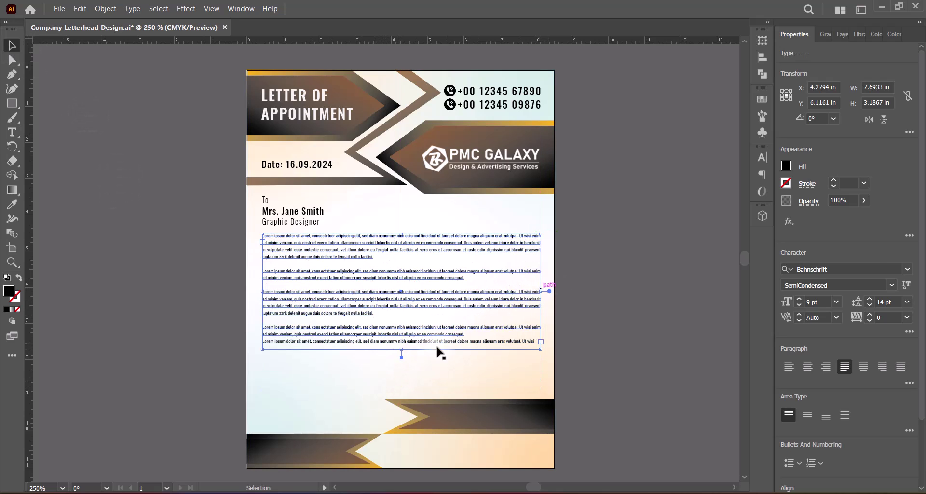
pyautogui.moveTo(401, 349); pyautogui.dragTo(401, 361)
pyautogui.click(799, 298)
pyautogui.click(799, 300)
pyautogui.click(638, 331)
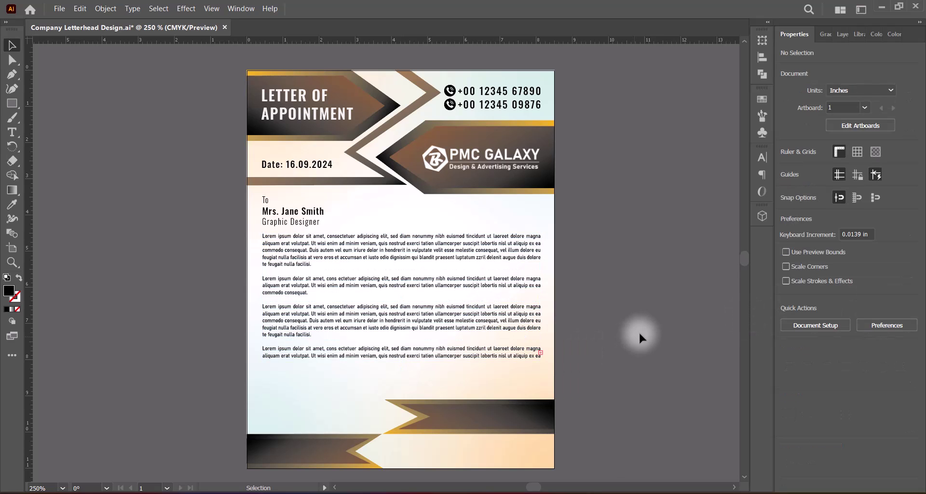
pyautogui.click(523, 328)
pyautogui.press('Down')
pyautogui.press('Down')
pyautogui.press('Down')
pyautogui.press('Down')
pyautogui.press('Down')
pyautogui.press('Down')
pyautogui.press('Down')
pyautogui.press('Down')
pyautogui.press('Down')
pyautogui.press('Down')
pyautogui.press('Down')
pyautogui.press('Down')
pyautogui.press('Down')
pyautogui.press('Down')
pyautogui.press('Down')
pyautogui.moveTo(401, 368); pyautogui.dragTo(402, 394)
# Keep the SemiCondensed style, then Alt-drag a copy of the recipient block near the page bottom.
pyautogui.click(501, 237)
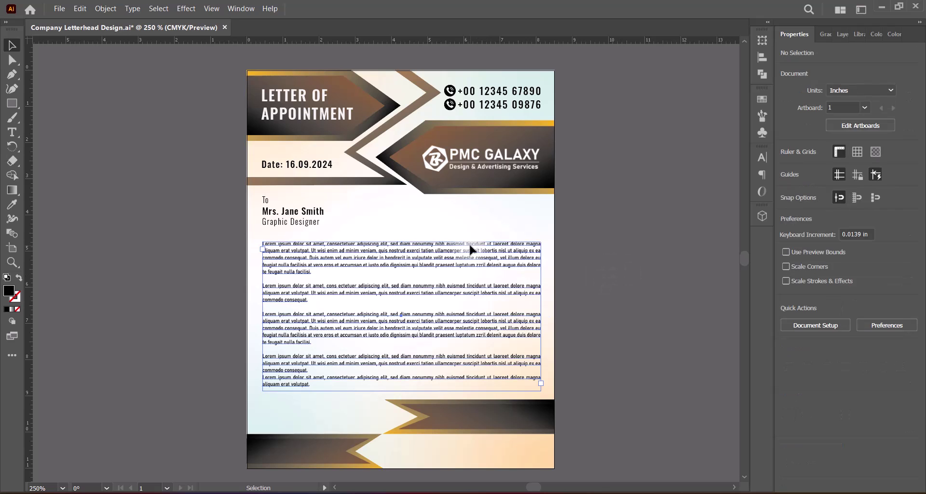
pyautogui.click(471, 250)
pyautogui.click(891, 284)
pyautogui.click(438, 255)
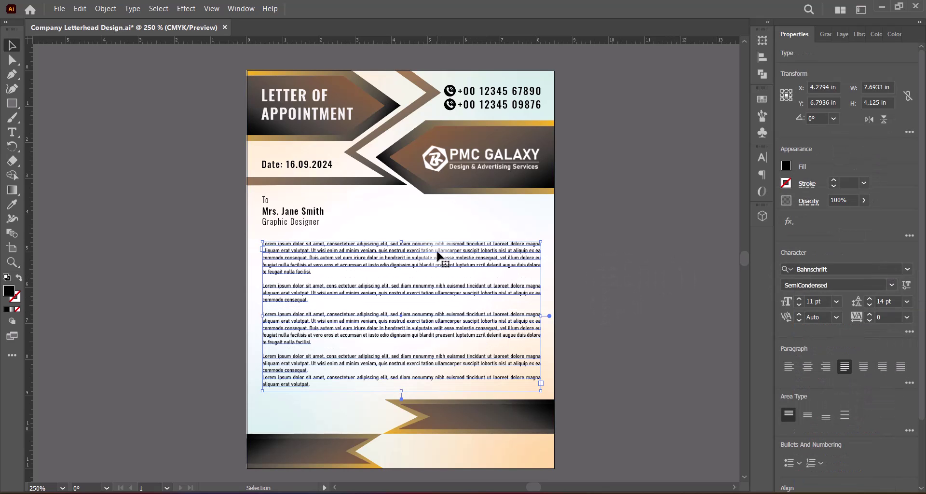
pyautogui.click(594, 230)
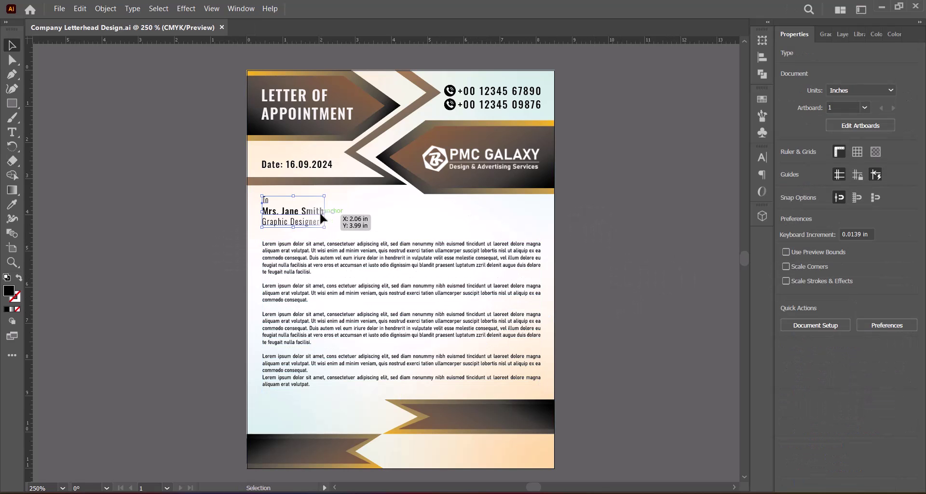
pyautogui.moveTo(320, 213); pyautogui.dragTo(619, 381)
# Replace the copy's text with the signer's name and 'Chief Executive Officer' at 14 pt.
pyautogui.press('t')
pyautogui.moveTo(261, 411); pyautogui.dragTo(420, 413)
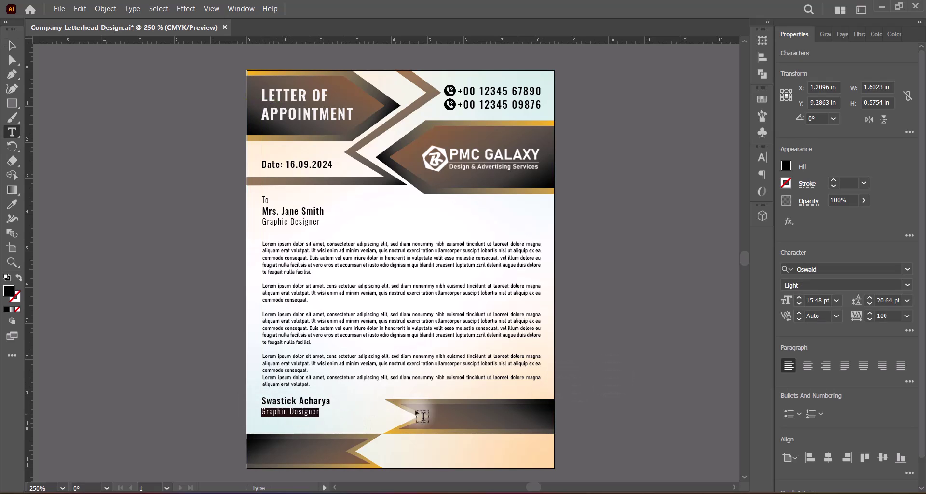
pyautogui.write('Chief Executive Officer')
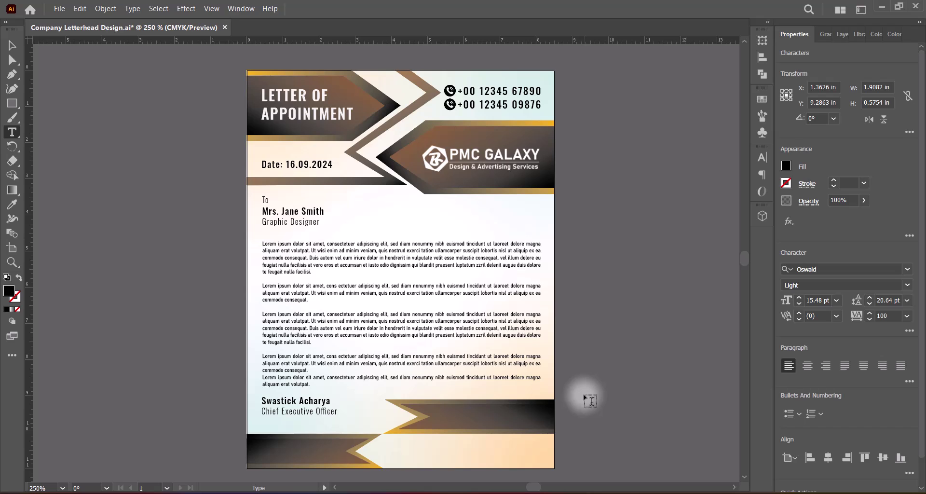
pyautogui.moveTo(261, 412)
pyautogui.mouseDown()
pyautogui.moveTo(339, 411)
pyautogui.moveTo(316, 410)
pyautogui.moveTo(317, 419)
pyautogui.mouseUp()
pyautogui.click(836, 300)
pyautogui.click(856, 196)
pyautogui.press('Escape')
pyautogui.click(597, 366)
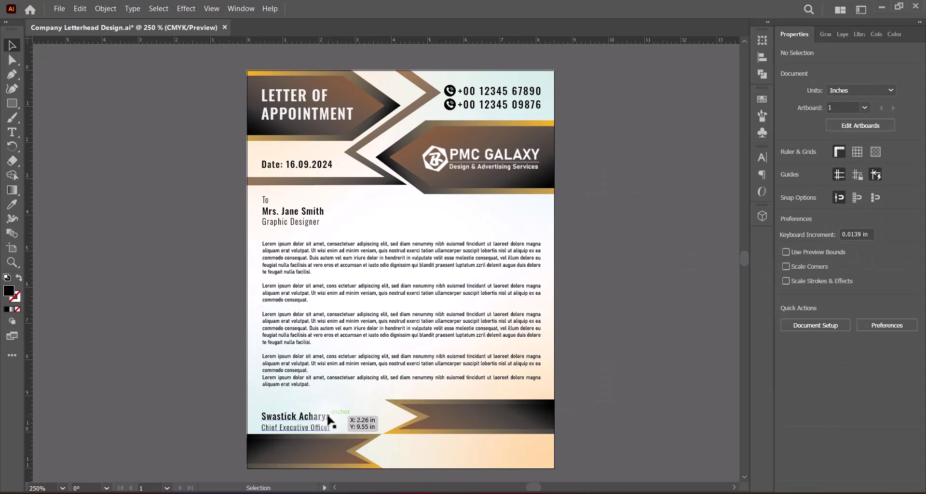
pyautogui.click(12, 131)
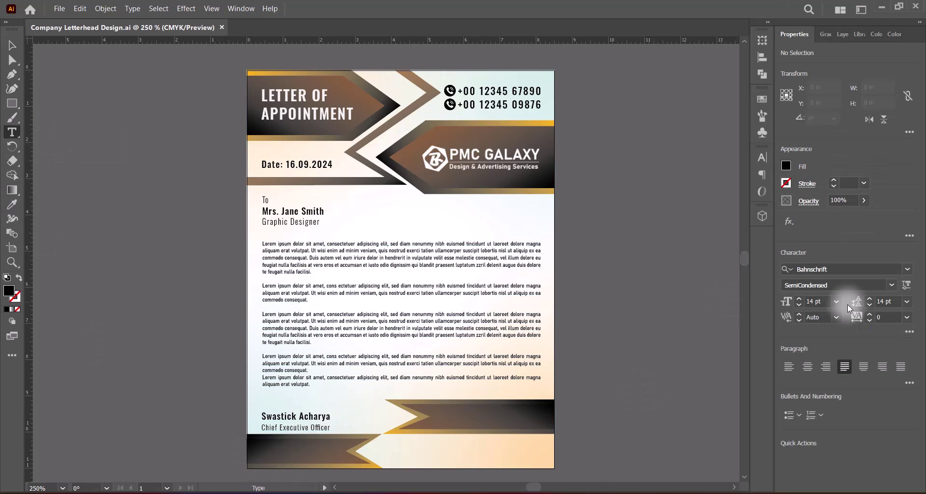
# Type the signer's name on a new line above the signatory block and scale it up.
pyautogui.click(294, 392)
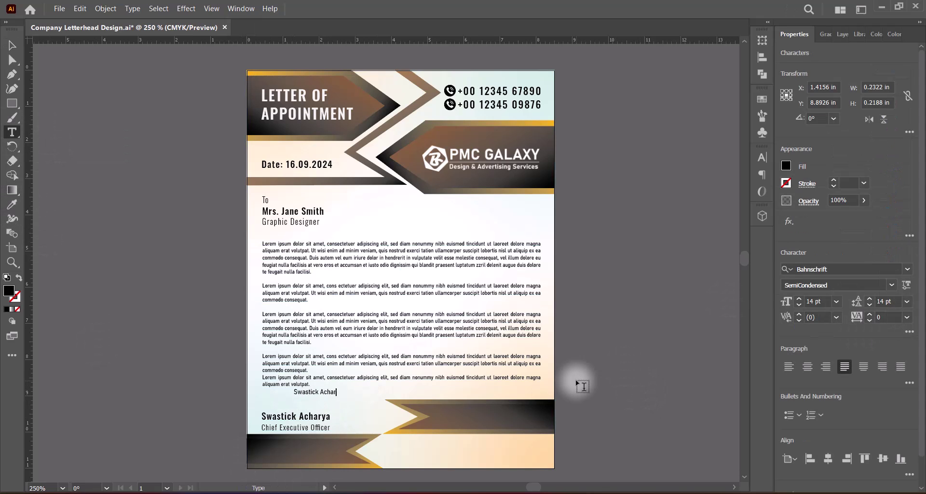
pyautogui.click(14, 43)
pyautogui.moveTo(343, 393)
pyautogui.mouseDown()
pyautogui.moveTo(390, 393)
pyautogui.moveTo(380, 402)
pyautogui.mouseUp()
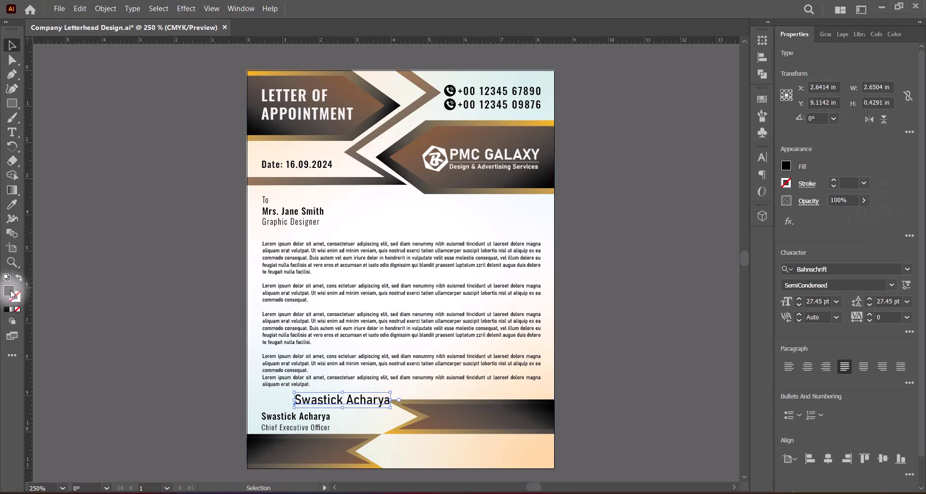
# Give the signature text a dark blue fill.
pyautogui.doubleClick(9, 290)
pyautogui.click(606, 247)
pyautogui.click(582, 248)
pyautogui.click(718, 200)
# Set the signature font to Caveat Bold.
pyautogui.click(830, 269)
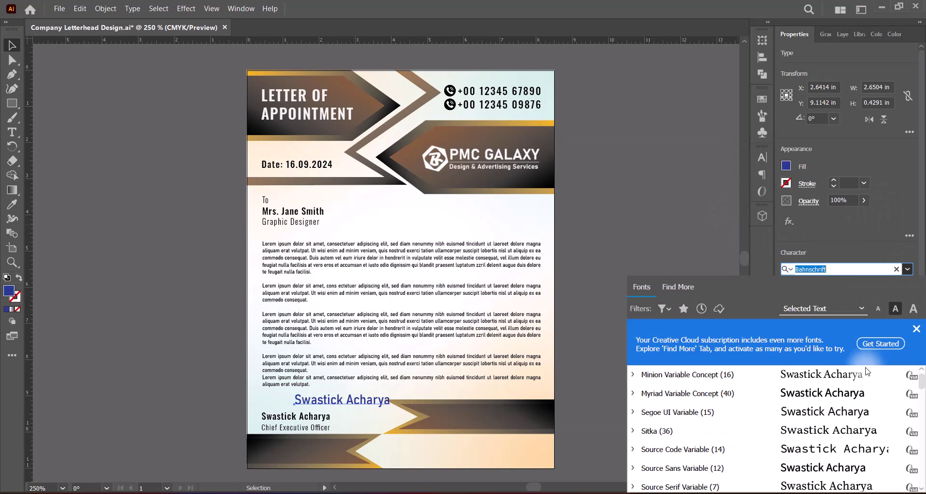
pyautogui.scroll(-3, 848, 386)
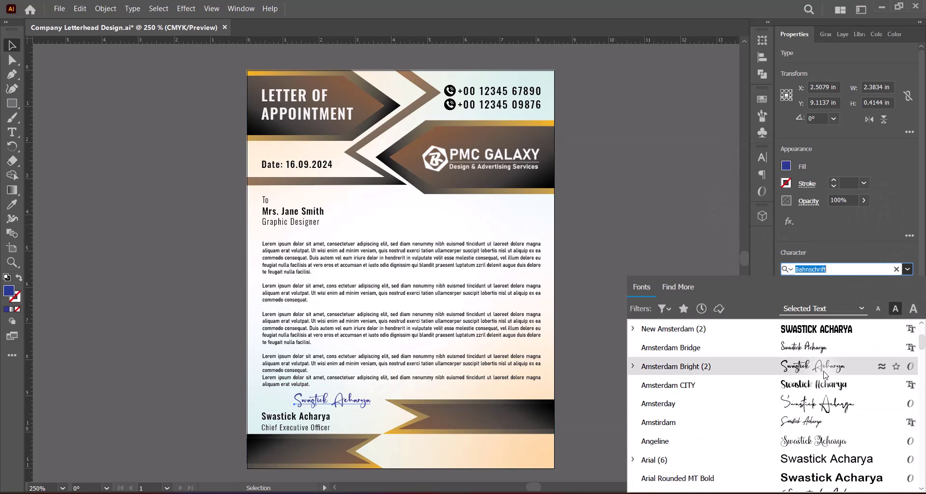
pyautogui.scroll(-12, 829, 414)
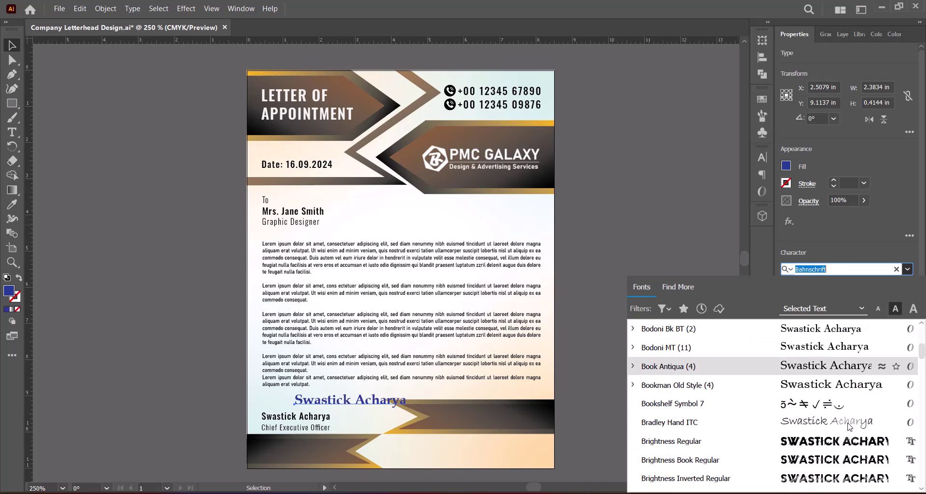
pyautogui.scroll(-3, 839, 455)
pyautogui.click(839, 465)
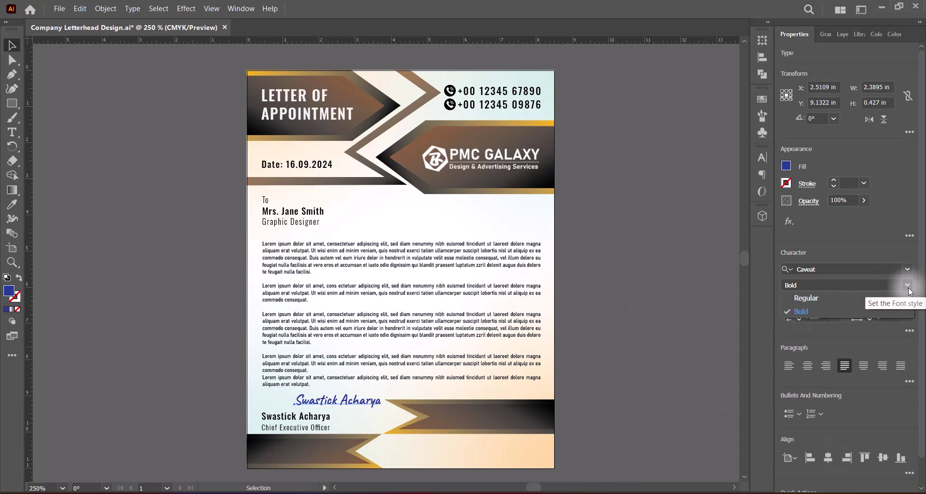
# Position the signature above the signer's name and tilt it about 4°.
pyautogui.moveTo(353, 405)
pyautogui.mouseDown()
pyautogui.moveTo(316, 403)
pyautogui.moveTo(348, 387)
pyautogui.moveTo(353, 402)
pyautogui.moveTo(355, 386)
pyautogui.mouseUp()
pyautogui.press('Up')
pyautogui.press('Up')
pyautogui.press('Up')
pyautogui.press('Up')
pyautogui.press('Up')
pyautogui.press('Up')
pyautogui.press('Up')
pyautogui.press('Left')
pyautogui.press('Left')
pyautogui.press('Left')
pyautogui.click(598, 403)
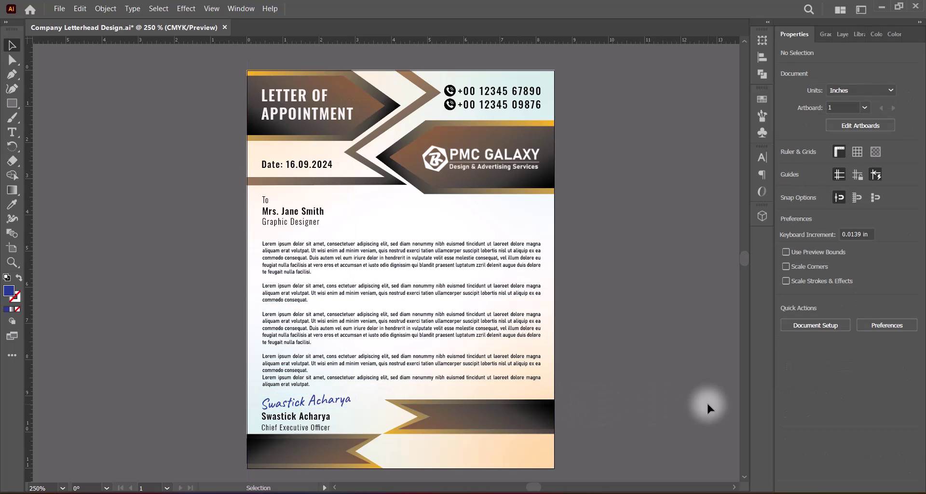
pyautogui.click(338, 402)
pyautogui.click(607, 427)
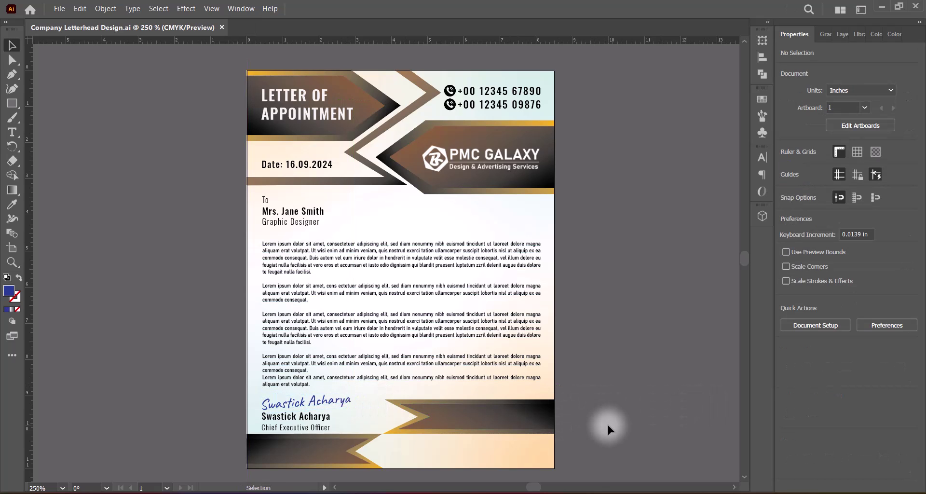
# Nudge the body text block up slightly.
pyautogui.click(499, 321)
pyautogui.press('Up')
pyautogui.press('Up')
pyautogui.press('Up')
pyautogui.click(640, 335)
# Add white address text on the footer band in Bahnschrift SemiCondensed.
pyautogui.click(12, 132)
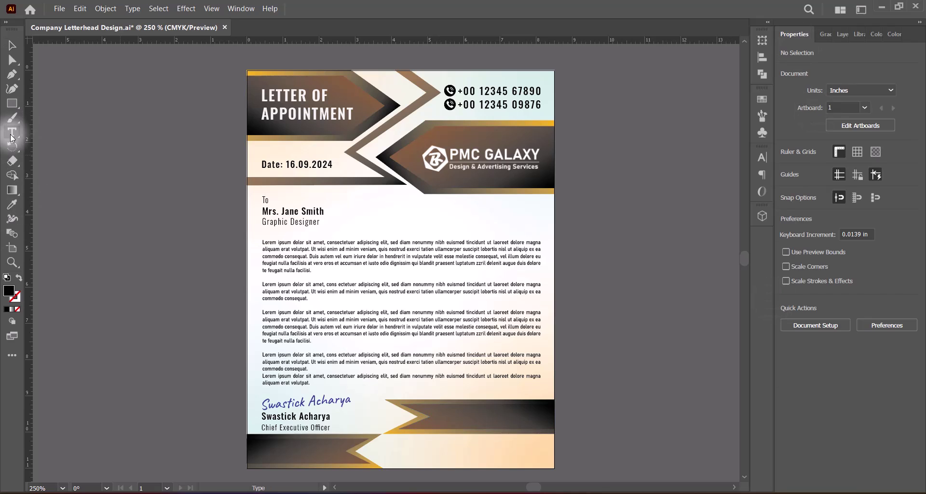
pyautogui.doubleClick(9, 291)
pyautogui.click(434, 196)
pyautogui.click(719, 201)
pyautogui.click(440, 411)
pyautogui.click(845, 269)
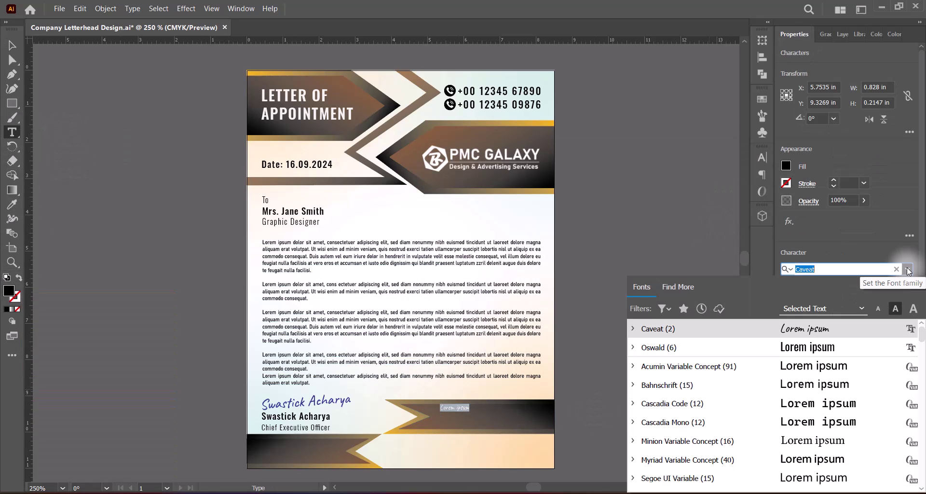
pyautogui.click(821, 384)
pyautogui.click(893, 286)
pyautogui.click(820, 403)
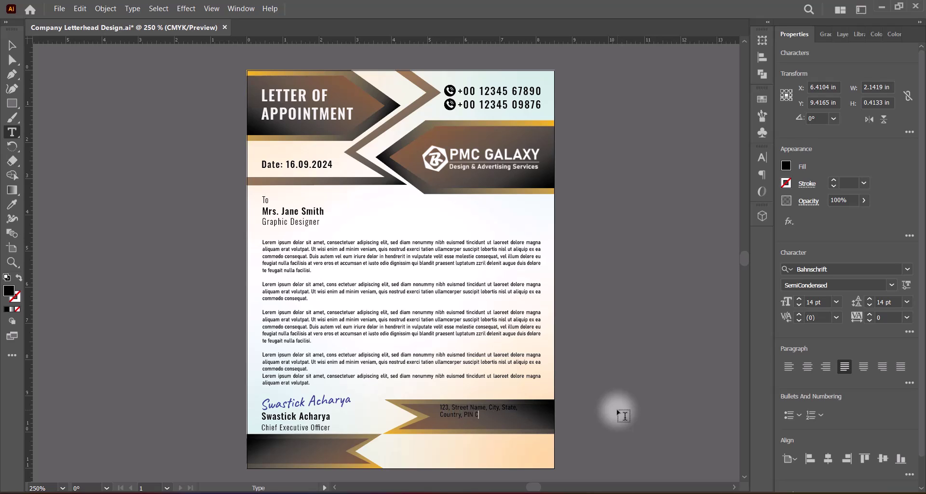
pyautogui.write('ODE')
pyautogui.press('Escape')
# Fill the address white, set tracking 75 and 16 pt leading, and move it onto the footer band.
pyautogui.doubleClick(9, 291)
pyautogui.click(433, 195)
pyautogui.click(718, 200)
pyautogui.click(906, 317)
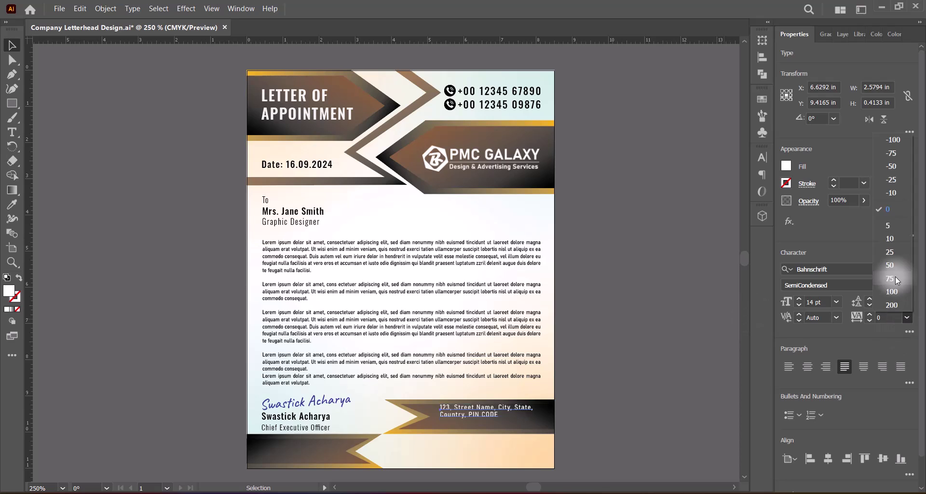
pyautogui.click(890, 279)
pyautogui.moveTo(469, 410); pyautogui.dragTo(474, 411)
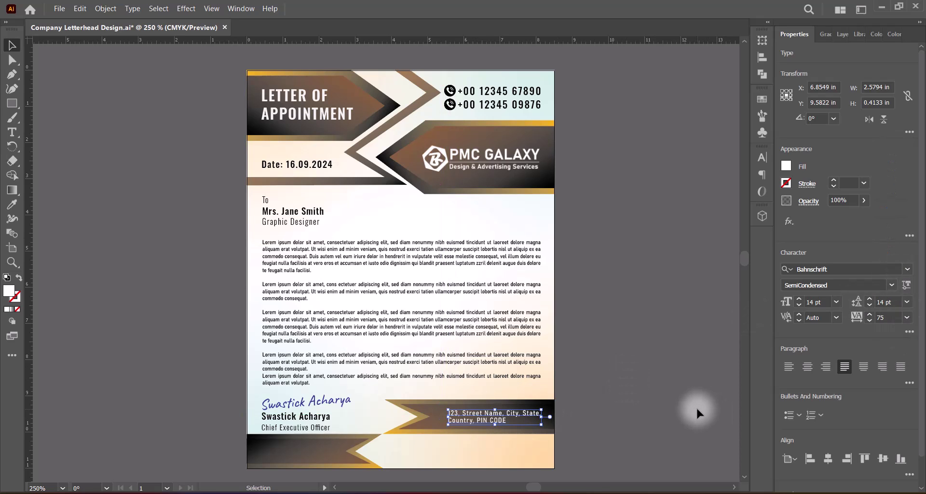
pyautogui.click(869, 299)
pyautogui.click(869, 300)
# Fine-tune the address position on the footer band and save the letterhead.
pyautogui.click(601, 420)
pyautogui.click(511, 414)
pyautogui.press('Up')
pyautogui.press('Up')
pyautogui.click(592, 419)
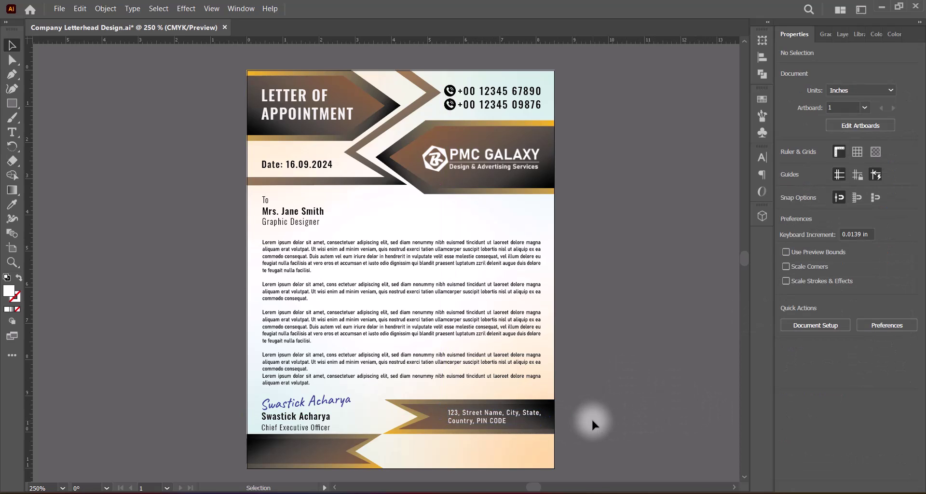
pyautogui.click(511, 414)
pyautogui.moveTo(541, 417); pyautogui.dragTo(543, 417)
pyautogui.click(585, 421)
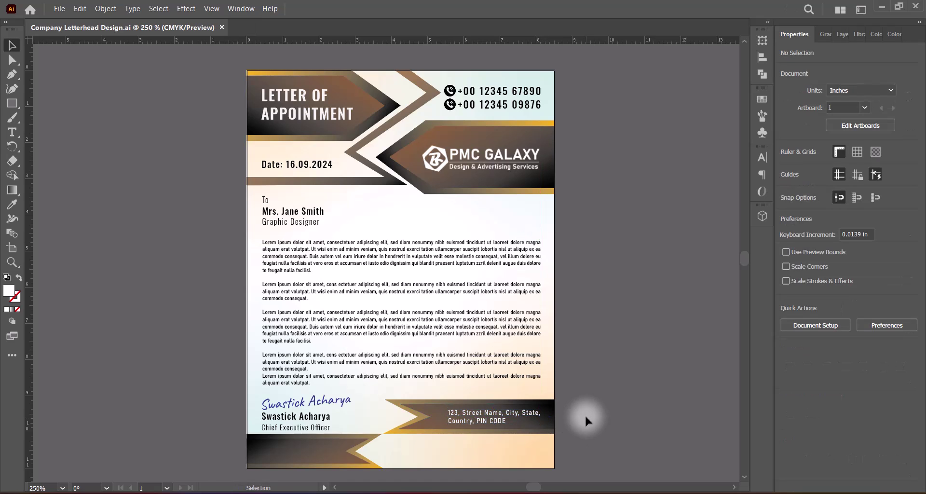
pyautogui.click(501, 415)
pyautogui.click(909, 317)
pyautogui.click(892, 271)
pyautogui.click(617, 444)
pyautogui.hotkey('ctrl', 's')
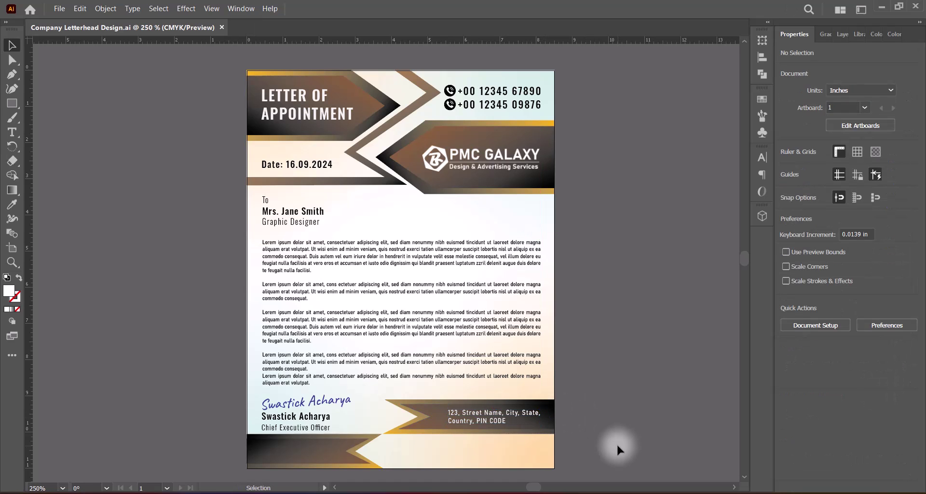
# Paste the location pin and turn it white by setting CMYK to -100 in Adjust Colors.
pyautogui.hotkey('ctrl', 'v')
pyautogui.click(80, 8)
pyautogui.click(338, 273)
pyautogui.click(570, 296)
pyautogui.moveTo(664, 163); pyautogui.dragTo(607, 163)
pyautogui.moveTo(664, 181); pyautogui.dragTo(607, 181)
pyautogui.moveTo(665, 199); pyautogui.dragTo(607, 199)
pyautogui.moveTo(664, 217); pyautogui.dragTo(607, 217)
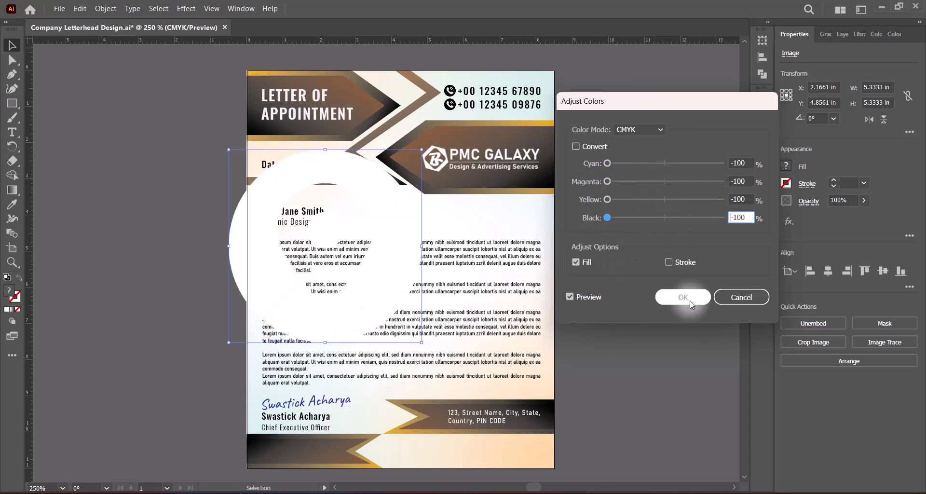
pyautogui.click(682, 297)
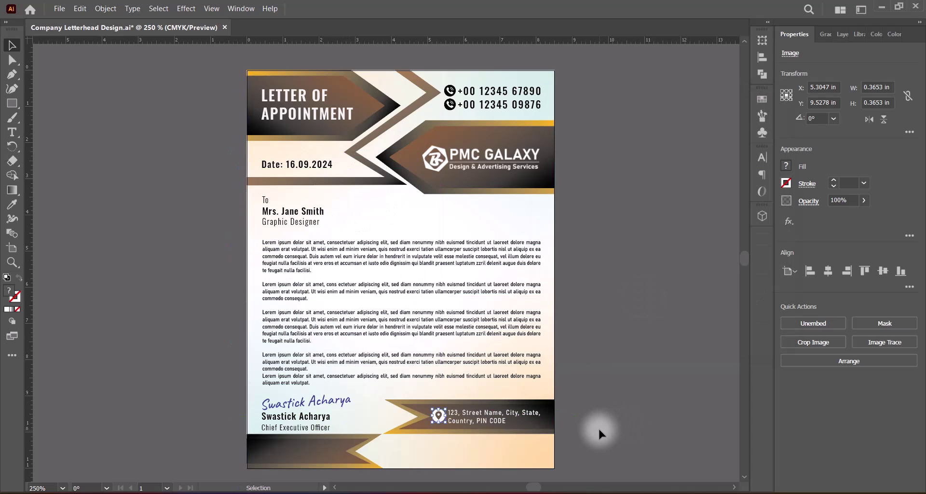
pyautogui.click(598, 429)
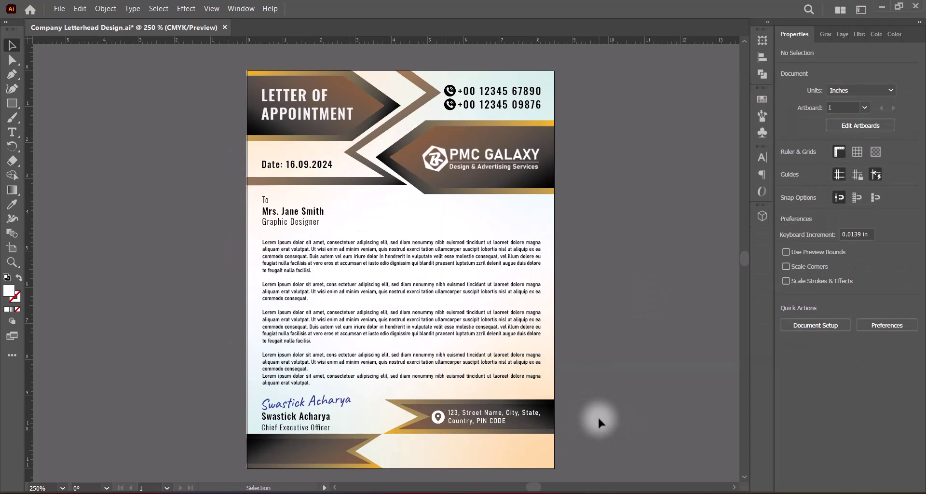
pyautogui.hotkey('ctrl', 's')
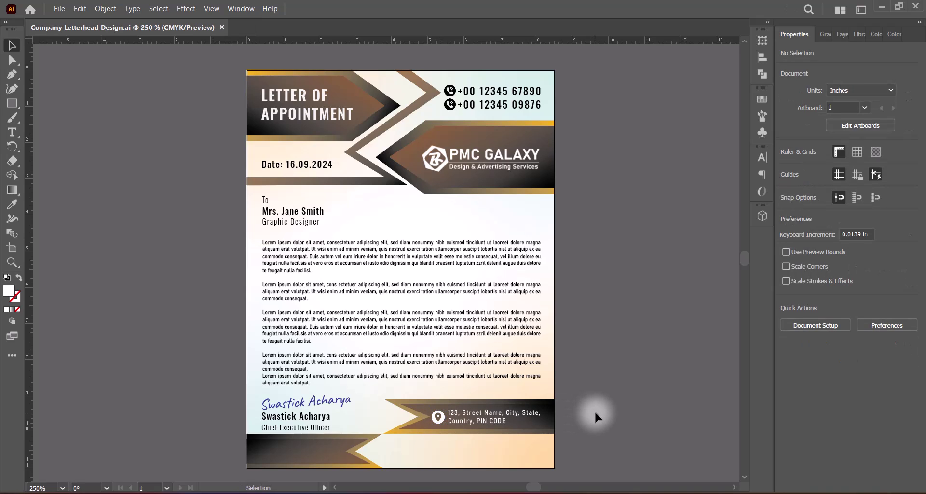
pyautogui.moveTo(484, 416); pyautogui.dragTo(292, 452)
pyautogui.doubleClick(292, 452)
pyautogui.hotkey('ctrl', 'a')
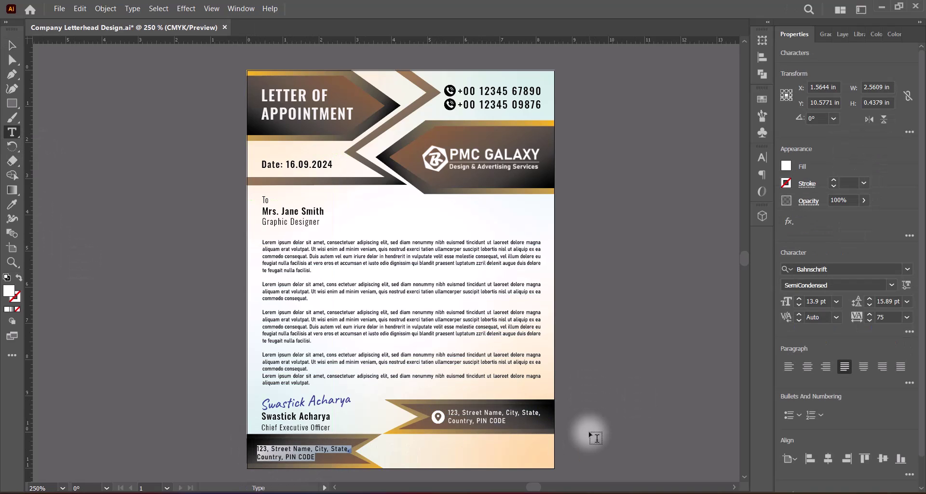
pyautogui.press('Escape')
# Set the website text to tracking 50 and 14 pt, shifting it slightly right.
pyautogui.click(907, 316)
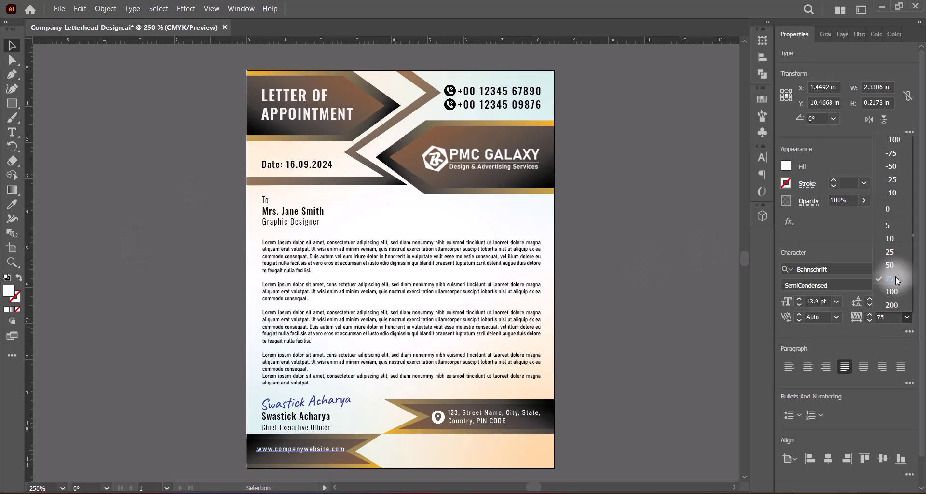
pyautogui.click(895, 277)
pyautogui.click(799, 298)
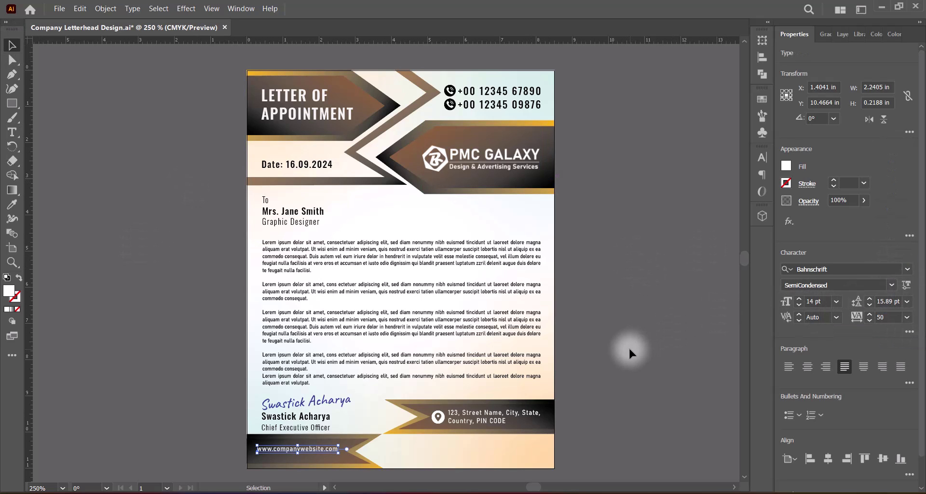
pyautogui.click(665, 343)
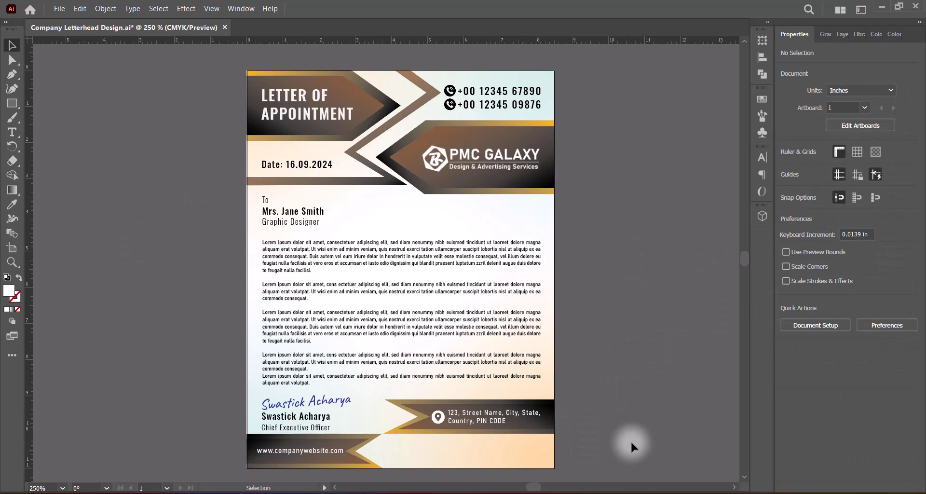
pyautogui.click(309, 450)
pyautogui.click(798, 304)
pyautogui.moveTo(282, 450); pyautogui.dragTo(287, 453)
# Check the website text and footer band placement, then save the letterhead.
pyautogui.click(615, 415)
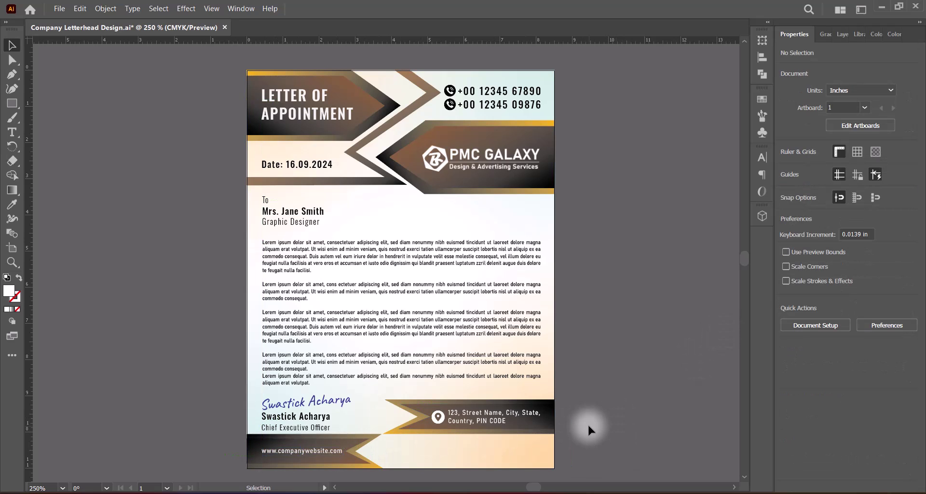
pyautogui.click(338, 449)
pyautogui.click(614, 398)
pyautogui.click(347, 461)
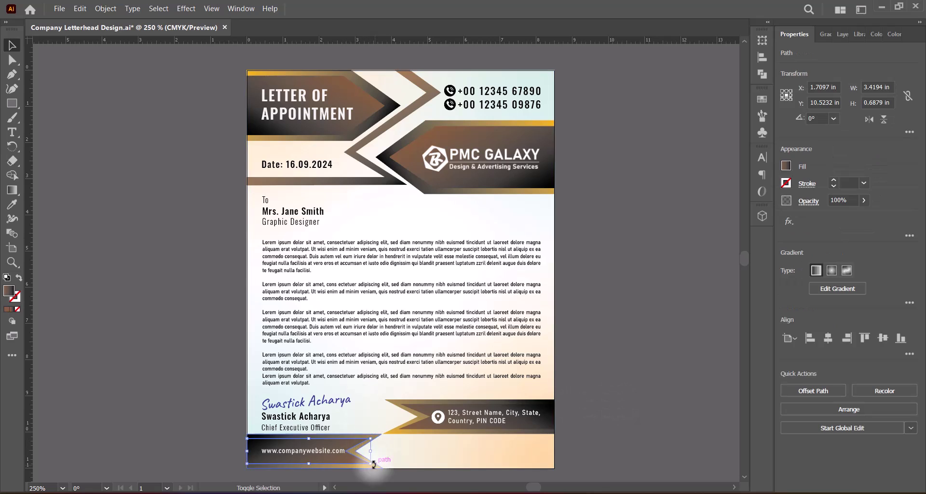
pyautogui.click(583, 414)
pyautogui.hotkey('ctrl', 's')
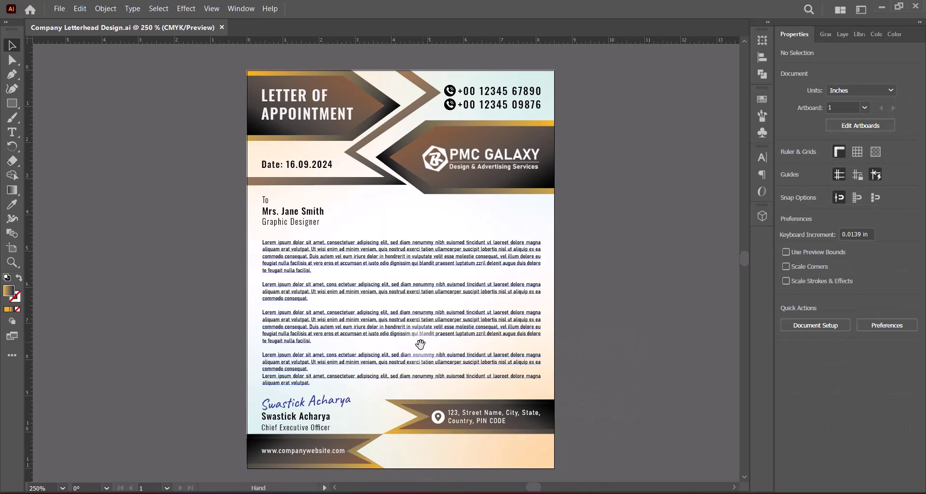
pyautogui.moveTo(413, 355); pyautogui.dragTo(417, 351)
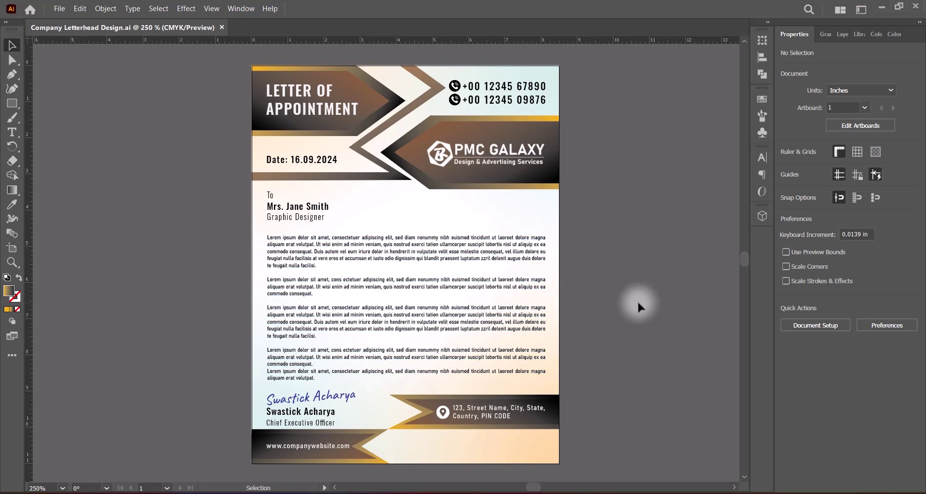
pyautogui.scroll(2, 427, 300)
pyautogui.scroll(3, 665, 277)
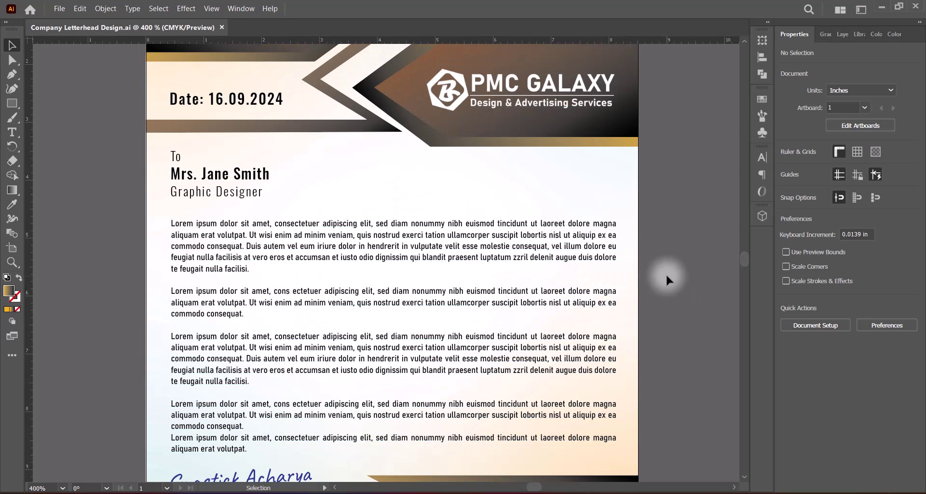
pyautogui.scroll(-5, 666, 273)
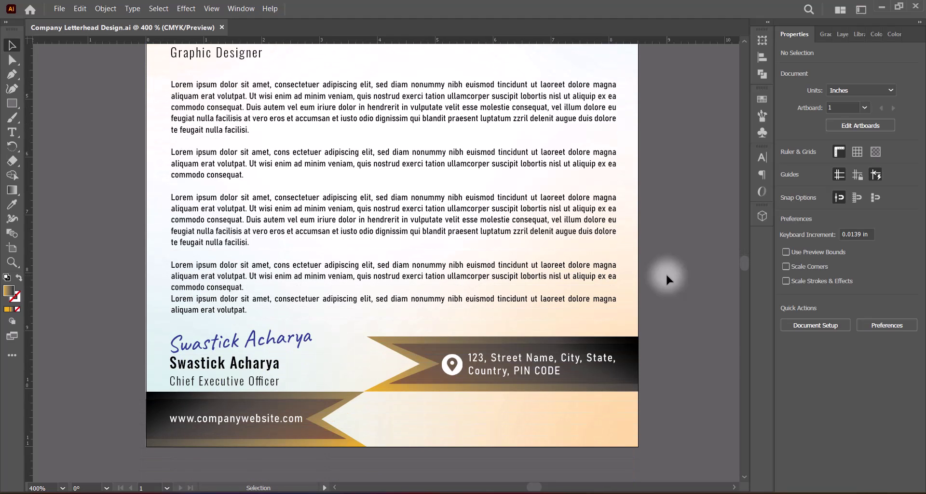
pyautogui.scroll(5, 666, 273)
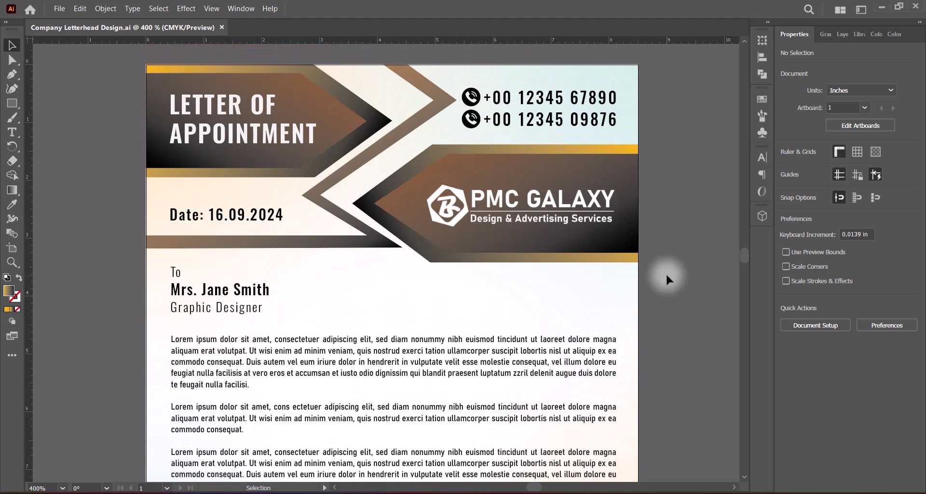
pyautogui.scroll(-4, 665, 273)
pyautogui.scroll(1, 665, 273)
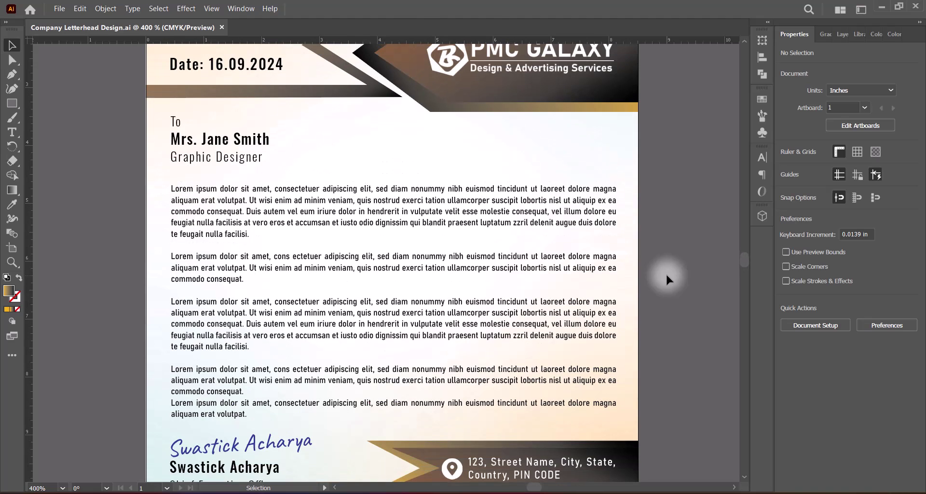
pyautogui.scroll(-2, 409, 260)
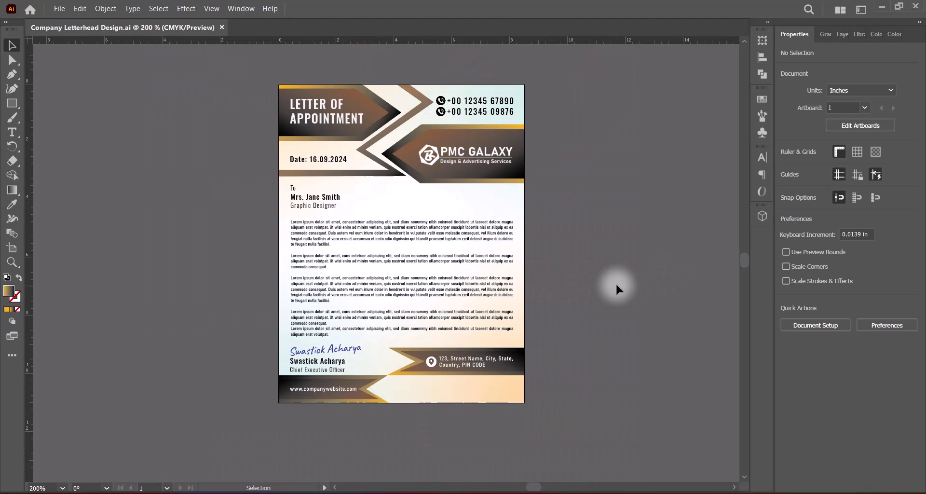
pyautogui.scroll(1, 423, 269)
pyautogui.scroll(1, 490, 272)
pyautogui.moveTo(51, 488); pyautogui.dragTo(14, 488)
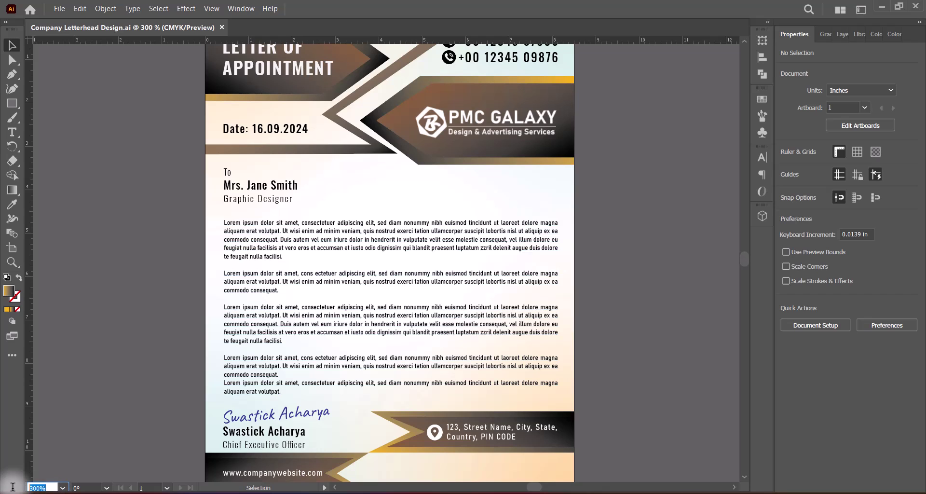
pyautogui.write('250')
pyautogui.press('Return')
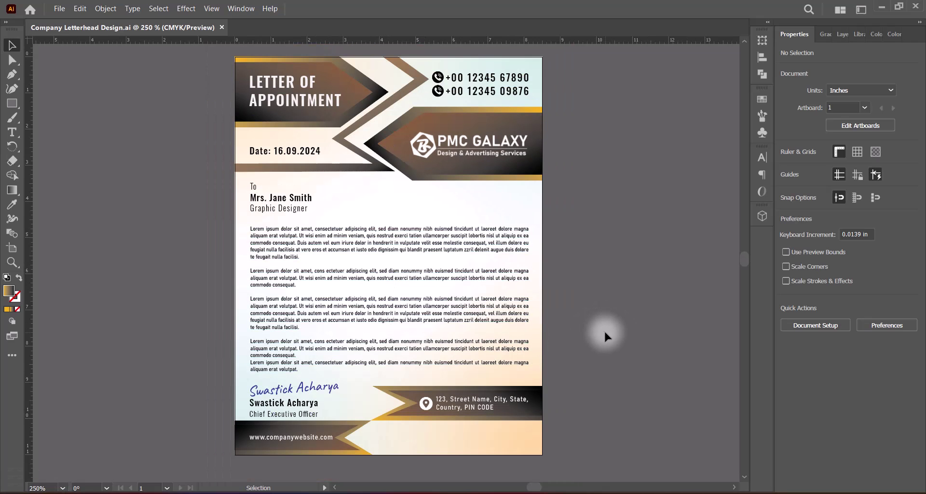
pyautogui.moveTo(413, 257); pyautogui.dragTo(421, 266)
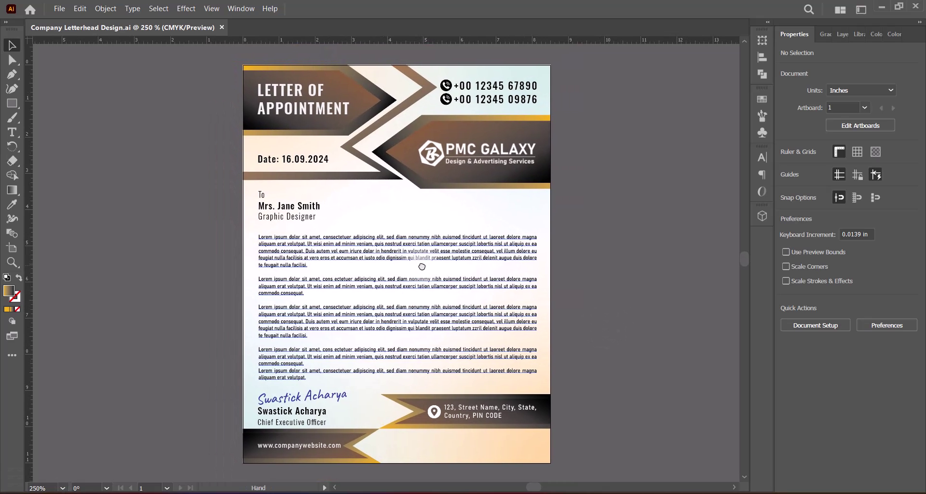